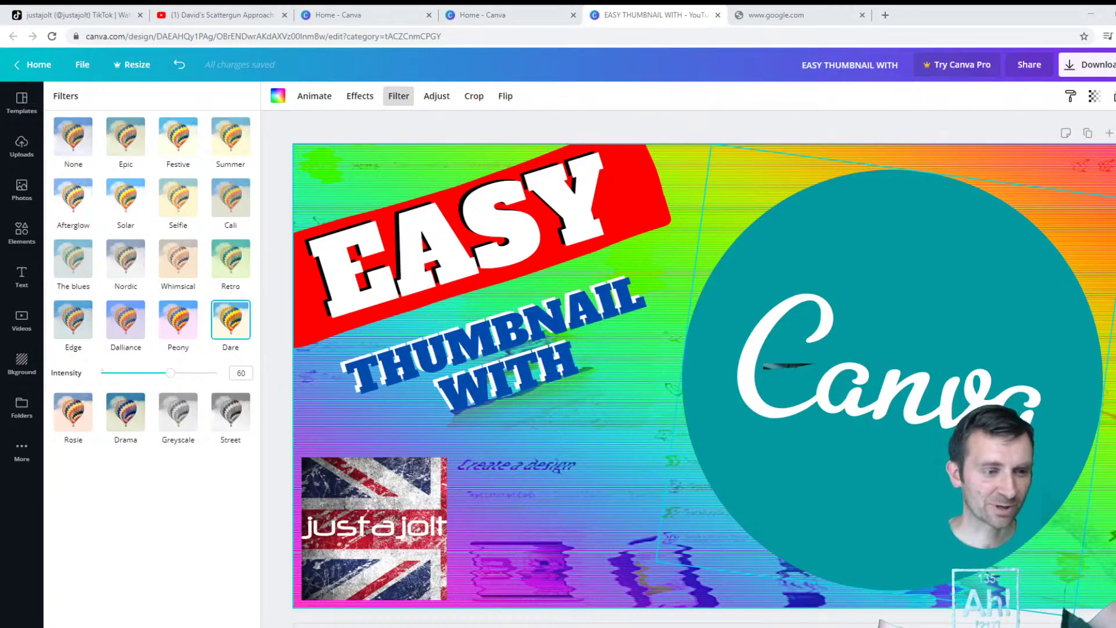
Step: Switch to the TikTok profile page and look over its grid of posted videos
{"action": "key", "text": "ctrl+1"}
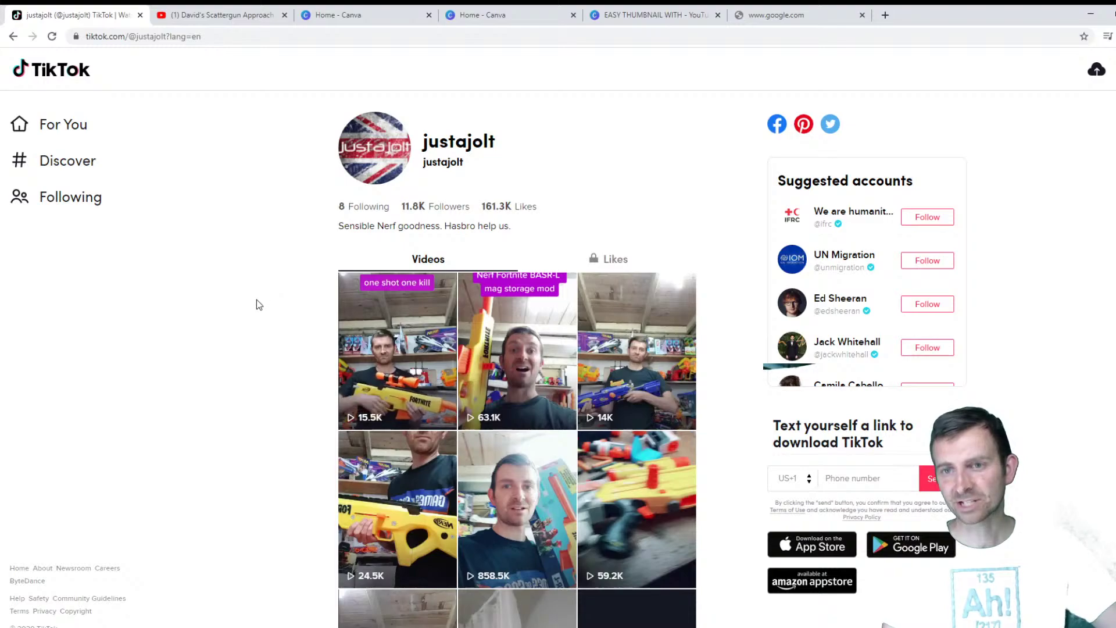
{"action": "scroll", "coordinate": [256, 299], "scroll_direction": "down", "scroll_amount": 4}
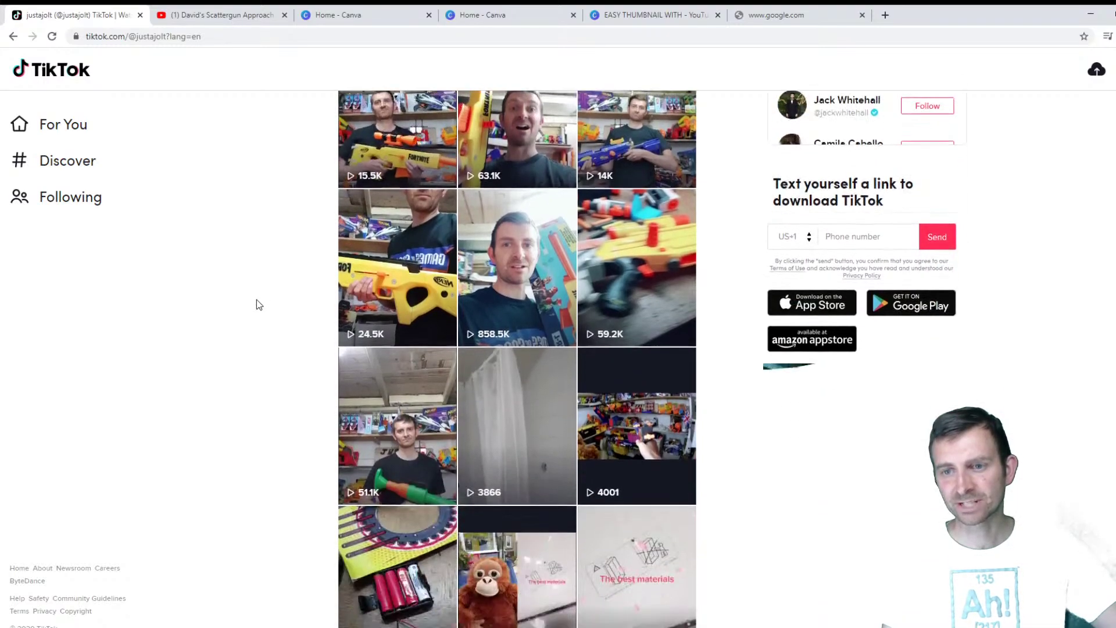
{"action": "scroll", "coordinate": [257, 300], "scroll_direction": "up", "scroll_amount": 4}
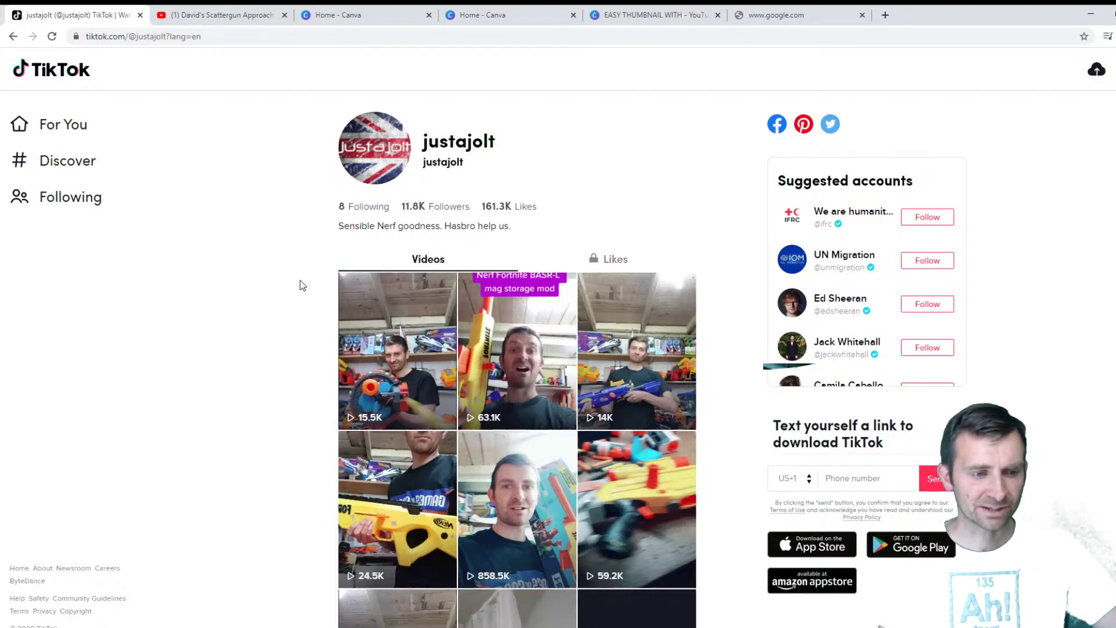
Step: Return to Canva and create a blank YouTube Thumbnail design from the home page
{"action": "left_click", "coordinate": [649, 11]}
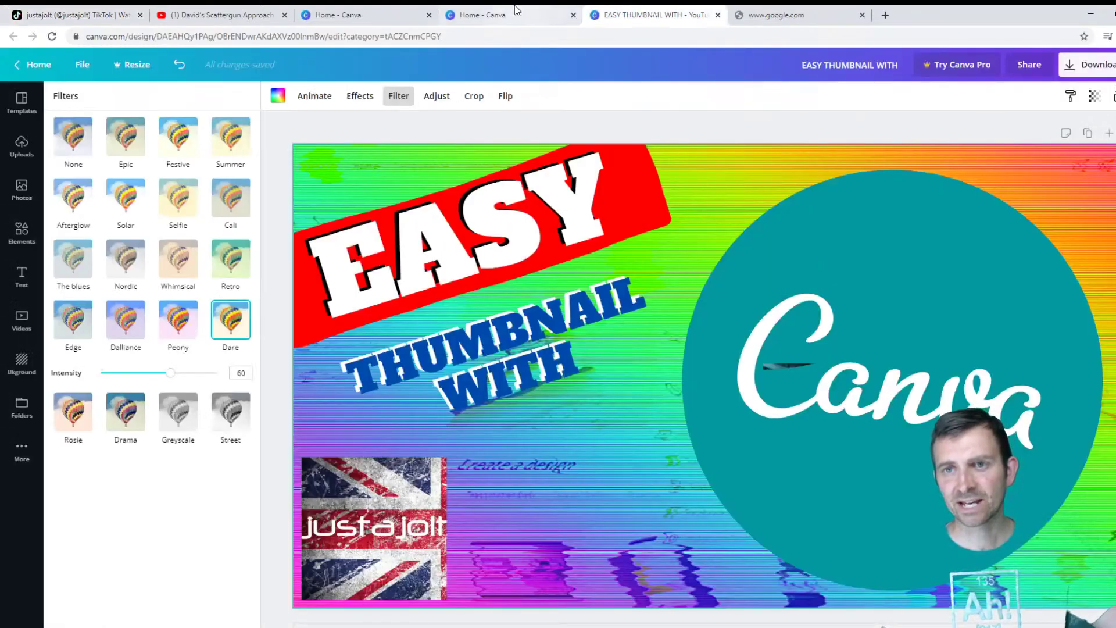
{"action": "left_click", "coordinate": [516, 11]}
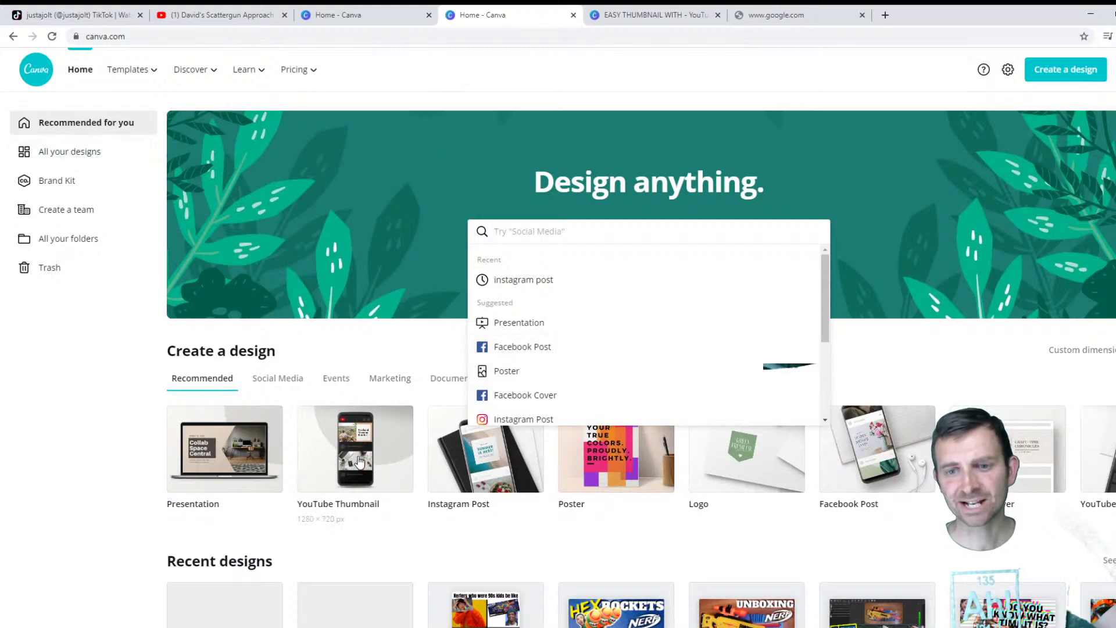
{"action": "left_click", "coordinate": [344, 446]}
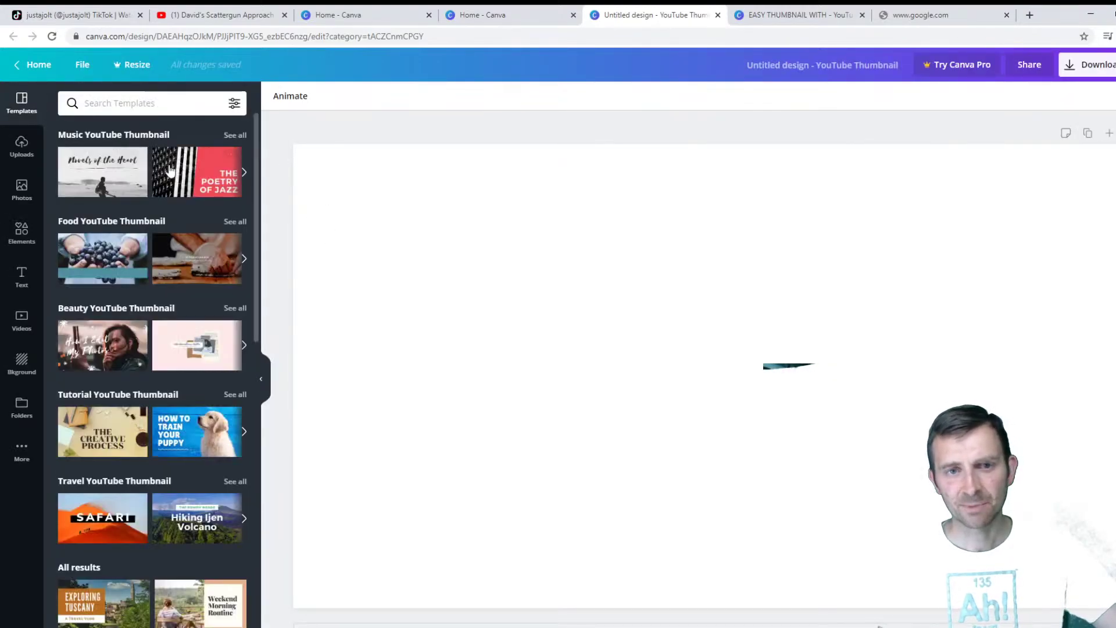
Step: Add the uploaded dark video-editor screenshot to the design and enlarge it to fill the whole canvas
{"action": "left_click", "coordinate": [20, 150]}
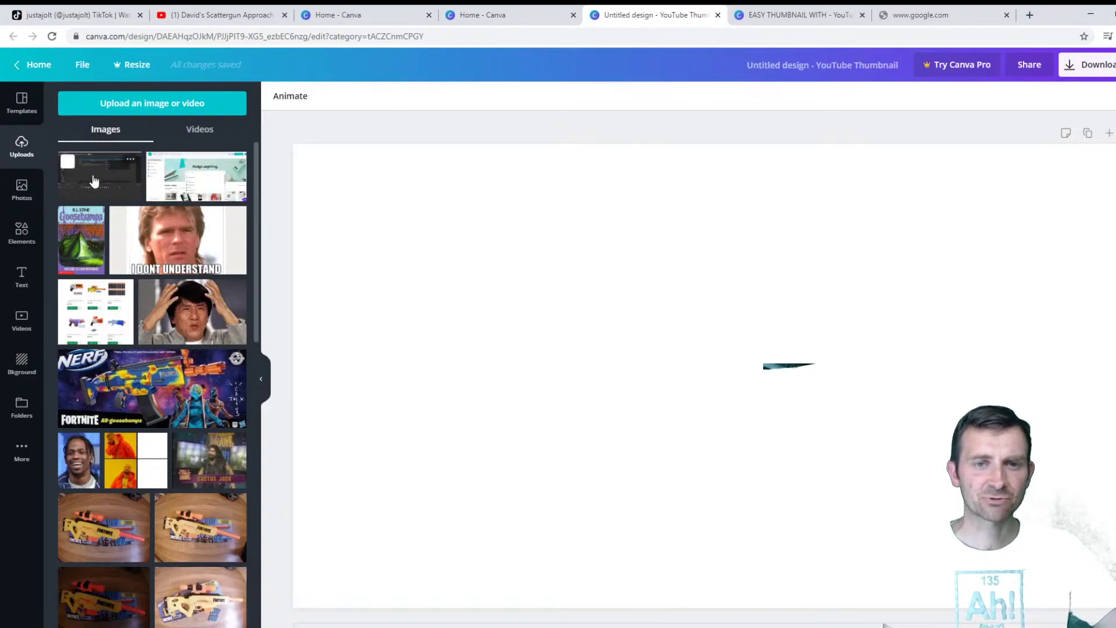
{"action": "left_click", "coordinate": [93, 181]}
{"action": "left_click_drag", "start_coordinate": [614, 274], "coordinate": [448, 199]}
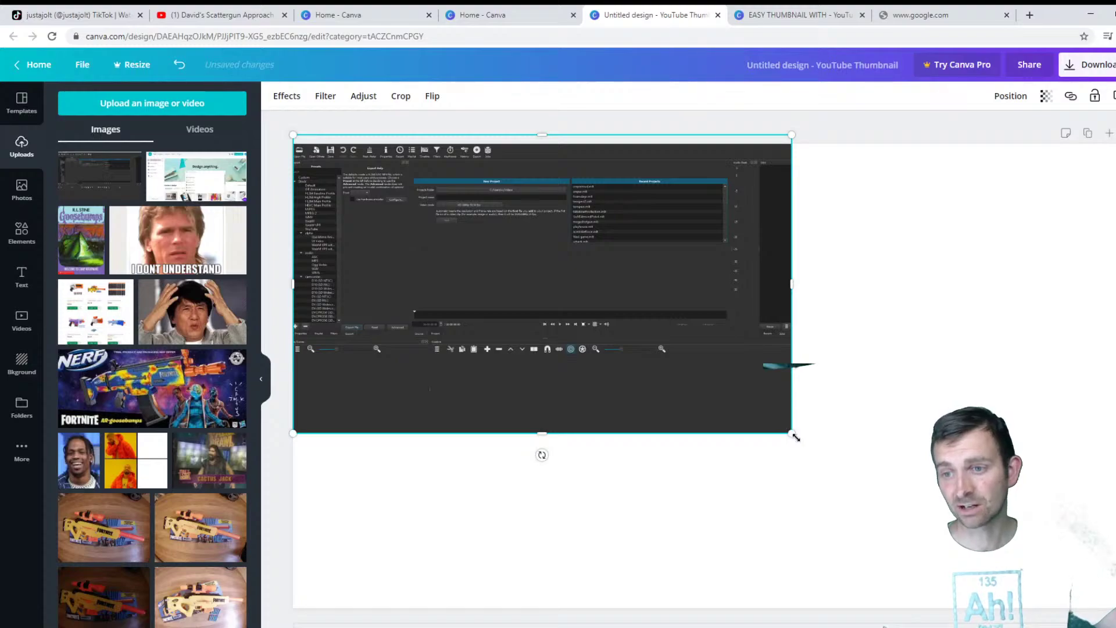
{"action": "left_click_drag", "start_coordinate": [795, 437], "coordinate": [1113, 625]}
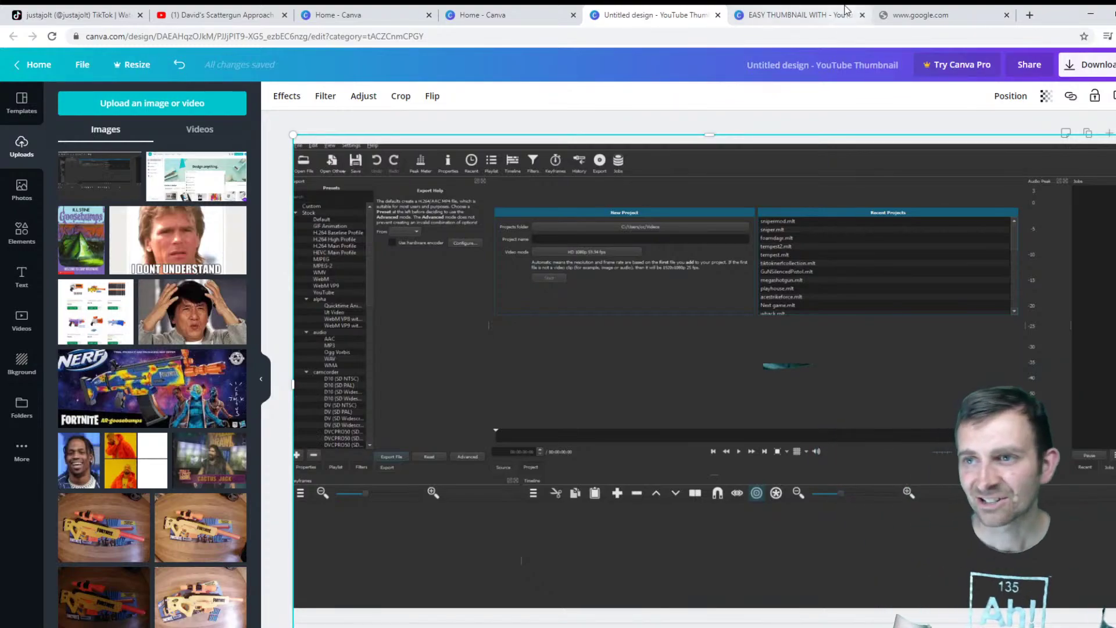
Step: Switch to the Google browser page and search for images of "tiktok logo"
{"action": "left_click", "coordinate": [898, 12]}
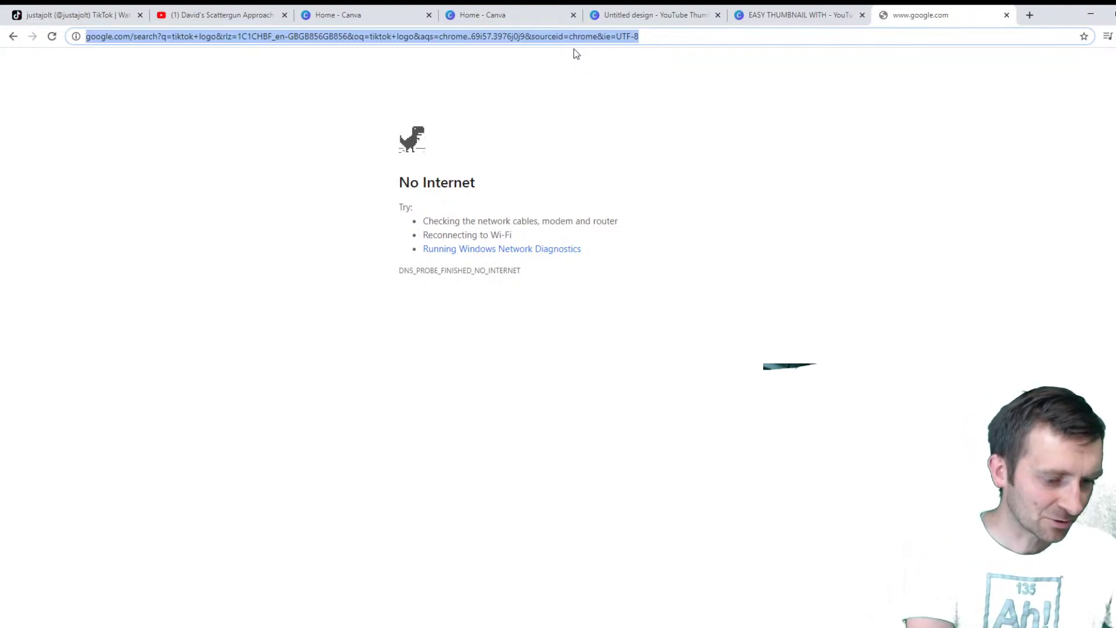
{"action": "type", "text": "tiktok logo"}
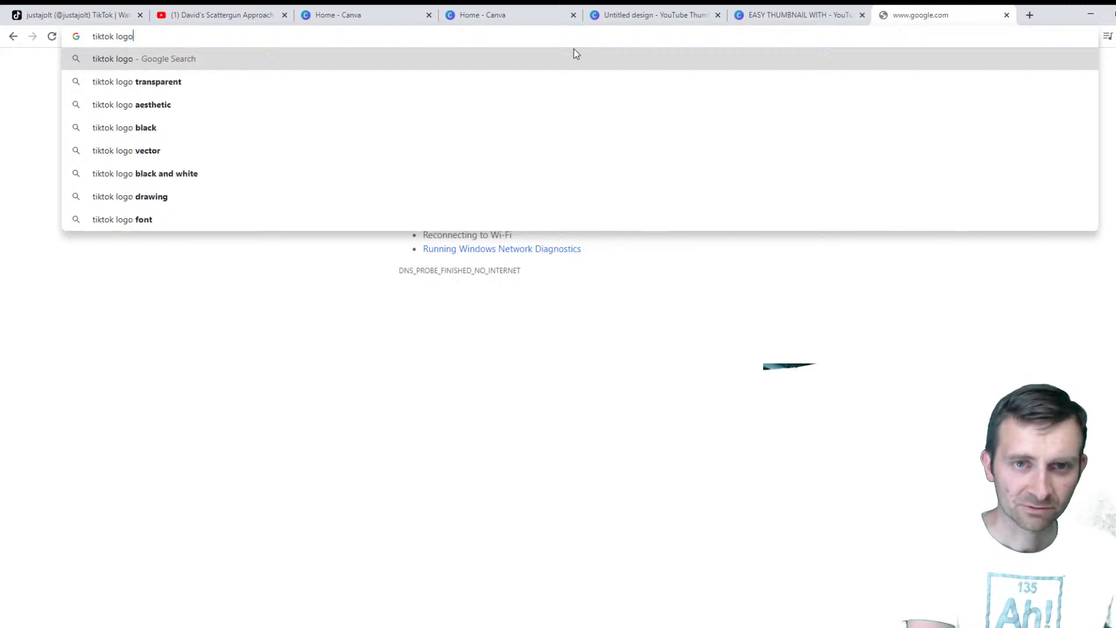
{"action": "key", "text": "Return"}
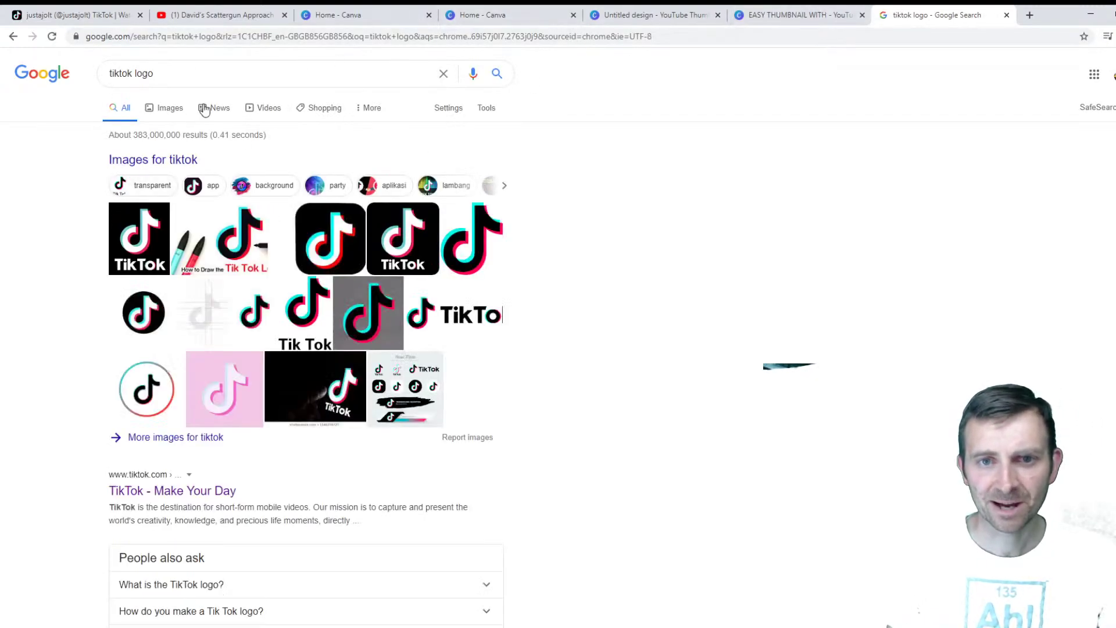
{"action": "left_click", "coordinate": [158, 112]}
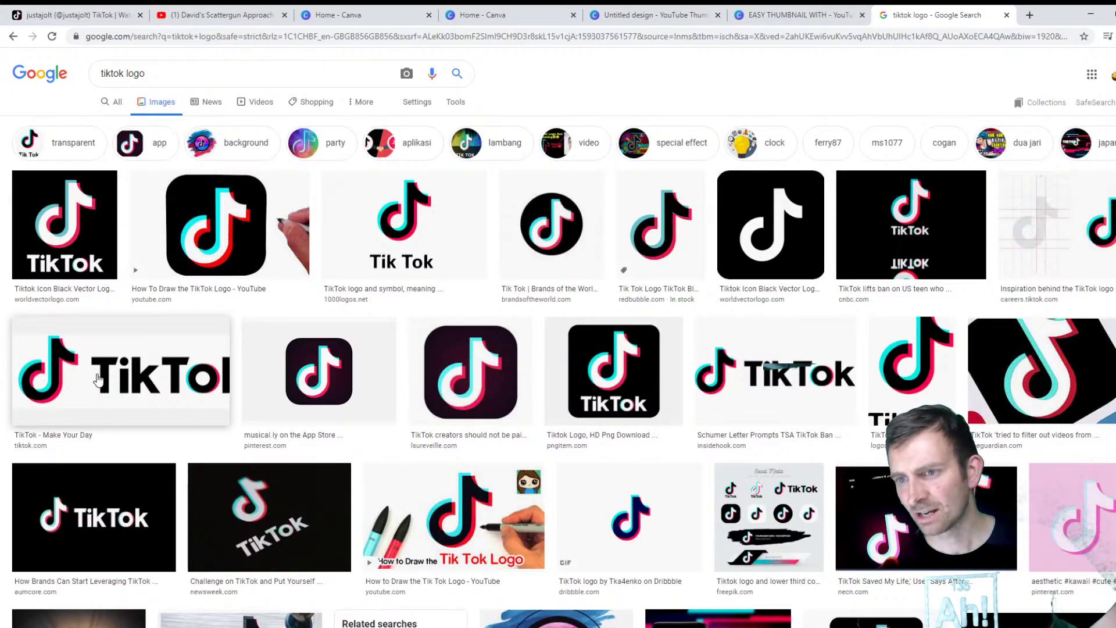
Step: Look through the image results for a TikTok logo, then paste the copied white-on-black logo into the Canva design's uploads
{"action": "scroll", "coordinate": [302, 413], "scroll_direction": "down", "scroll_amount": 6}
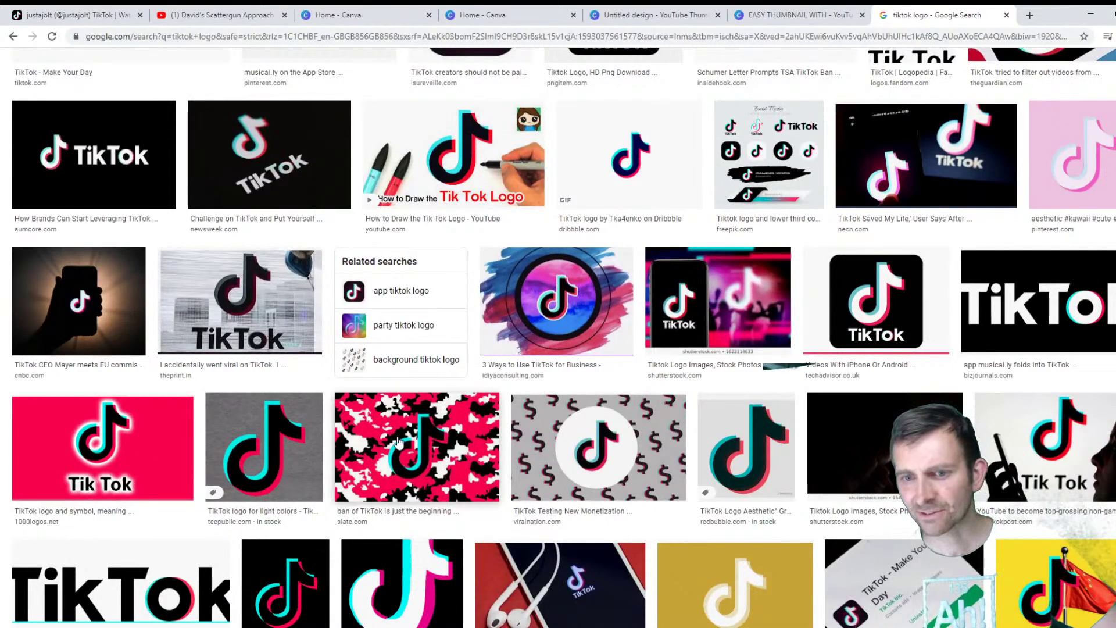
{"action": "scroll", "coordinate": [409, 443], "scroll_direction": "down", "scroll_amount": 5}
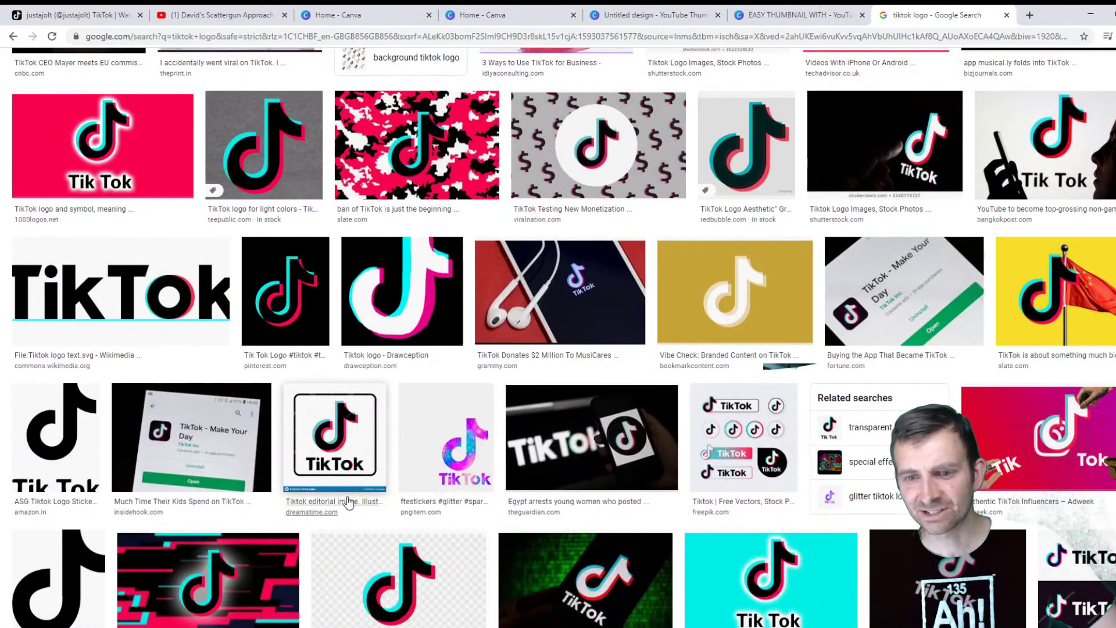
{"action": "scroll", "coordinate": [347, 502], "scroll_direction": "down", "scroll_amount": 4}
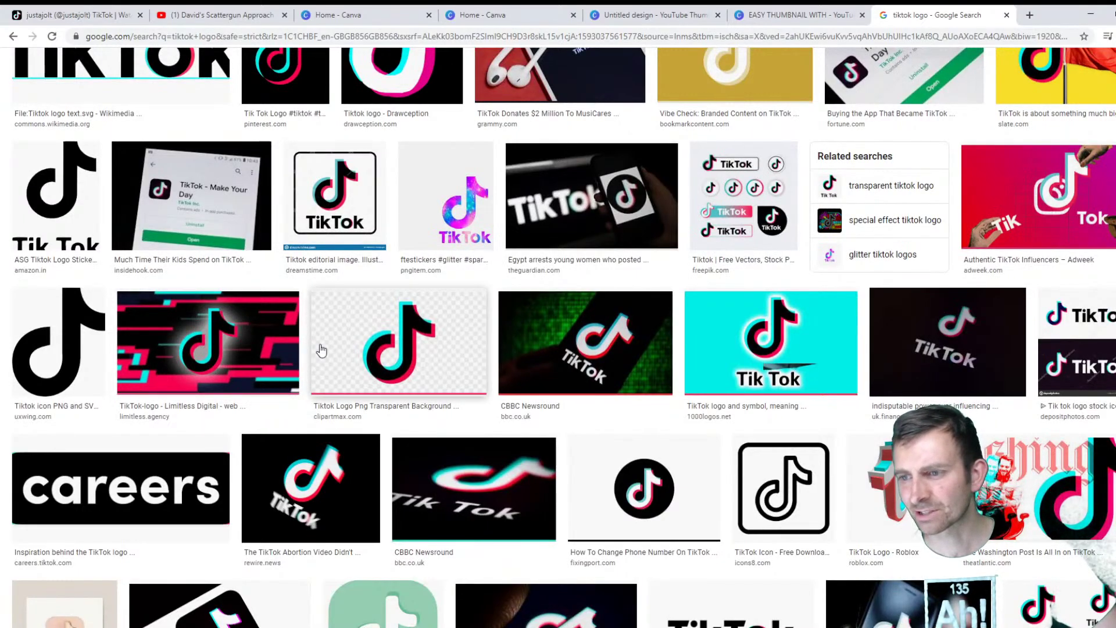
{"action": "scroll", "coordinate": [427, 373], "scroll_direction": "down", "scroll_amount": 4}
{"action": "scroll", "coordinate": [352, 409], "scroll_direction": "up", "scroll_amount": 15}
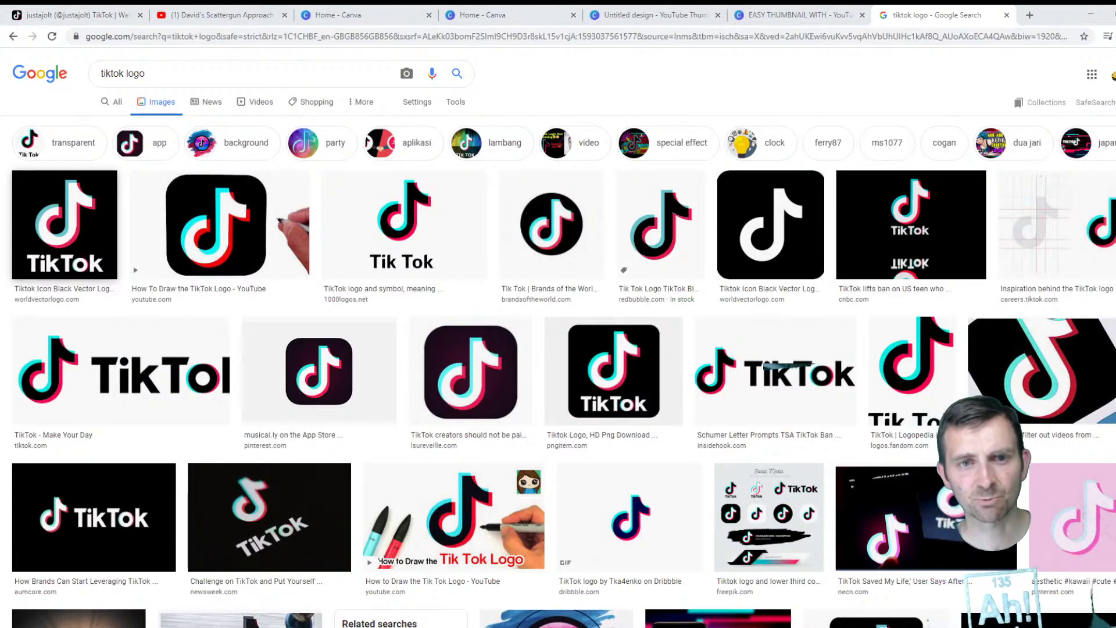
{"action": "left_click", "coordinate": [759, 13]}
{"action": "left_click", "coordinate": [651, 14]}
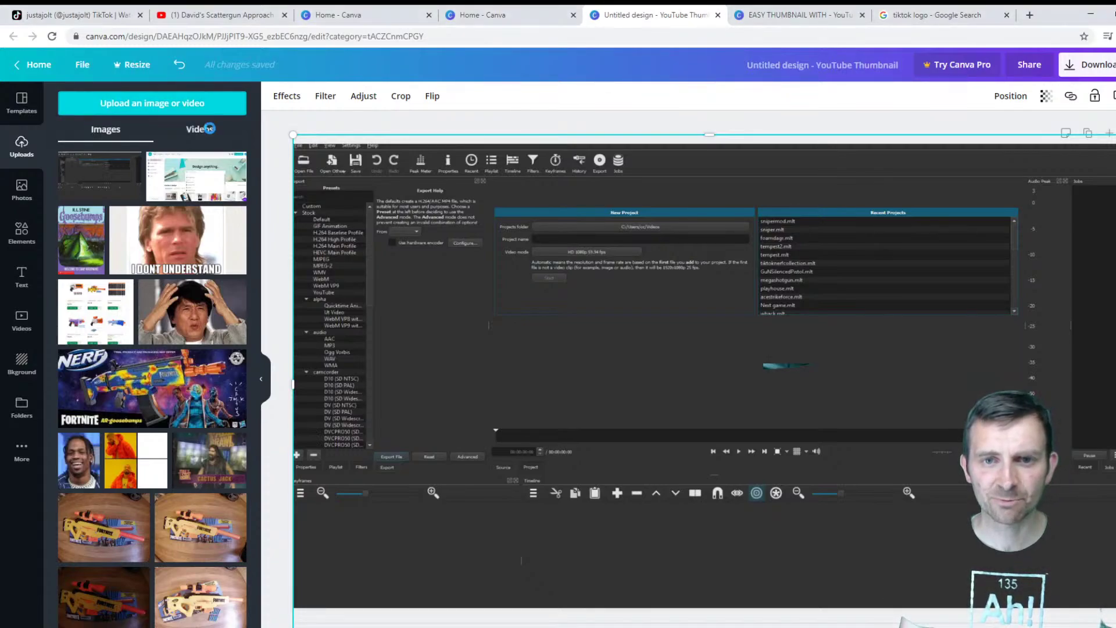
{"action": "key", "text": "ctrl+v"}
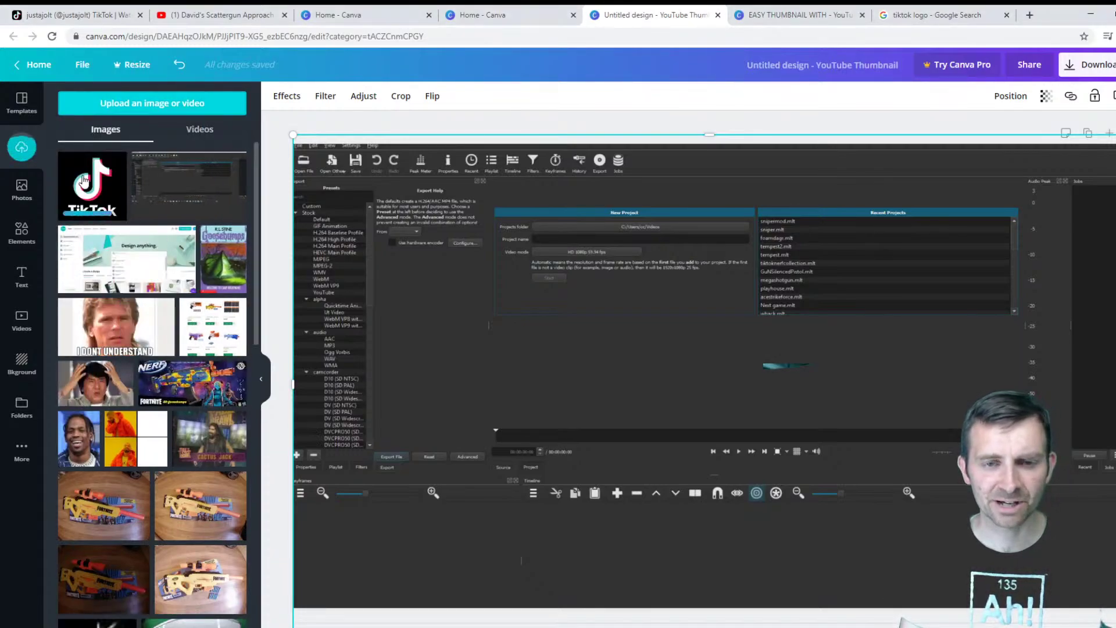
Step: Place the uploaded TikTok logo on the thumbnail and move it to the lower right of the canvas
{"action": "left_click", "coordinate": [84, 180]}
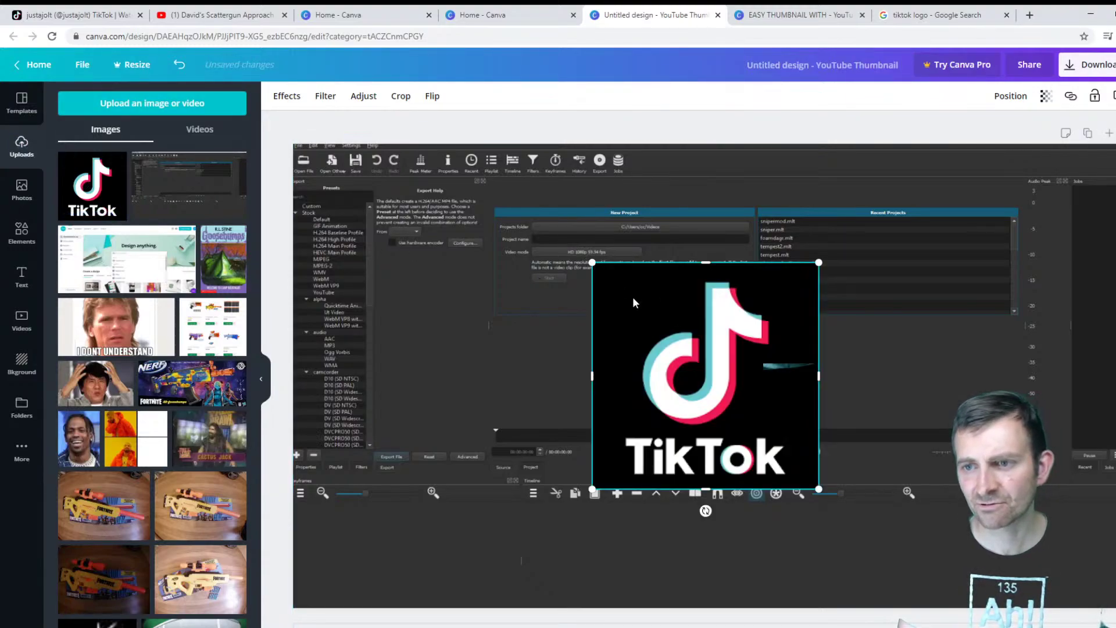
{"action": "left_click_drag", "start_coordinate": [633, 302], "coordinate": [675, 228]}
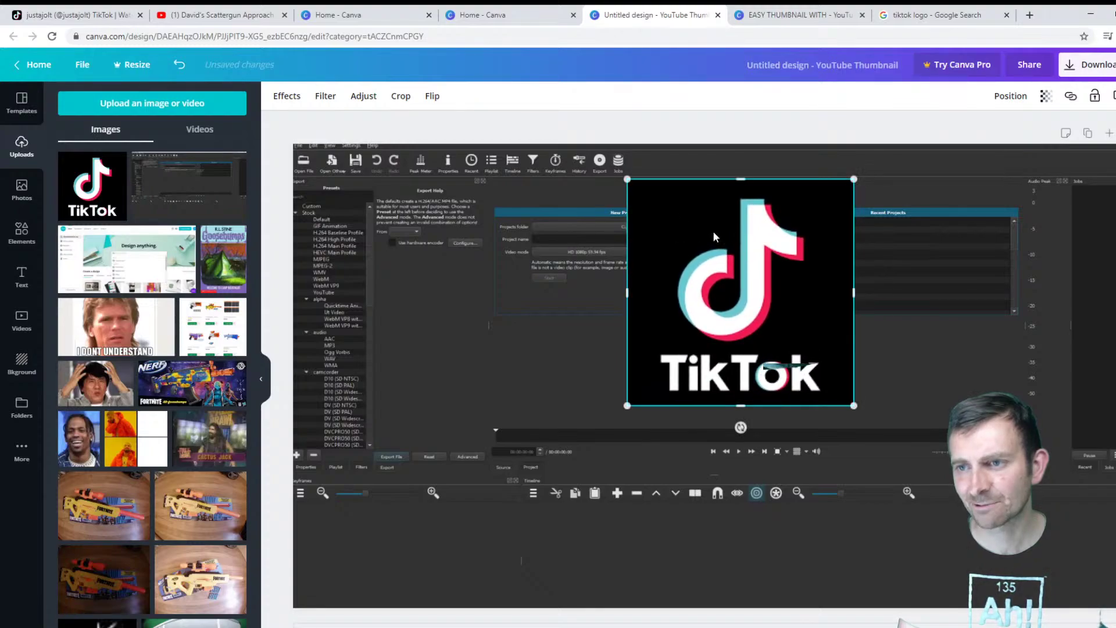
{"action": "left_click_drag", "start_coordinate": [765, 249], "coordinate": [892, 431]}
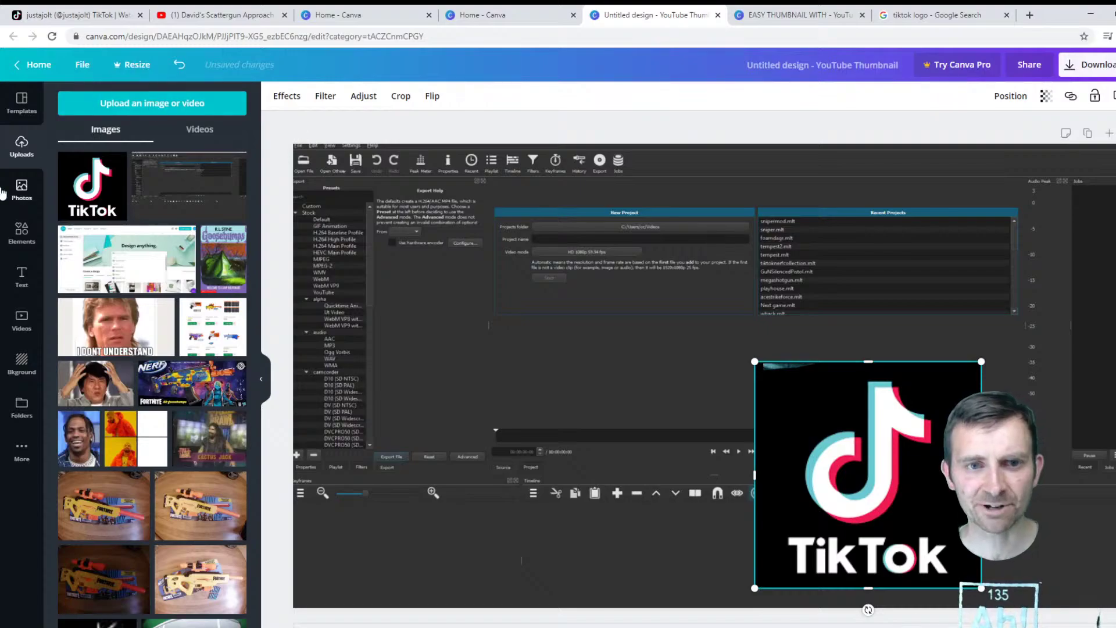
Step: Search the elements for "rectangle" and place a solid square over the upper middle of the screenshot
{"action": "left_click", "coordinate": [27, 235]}
{"action": "left_click", "coordinate": [164, 103]}
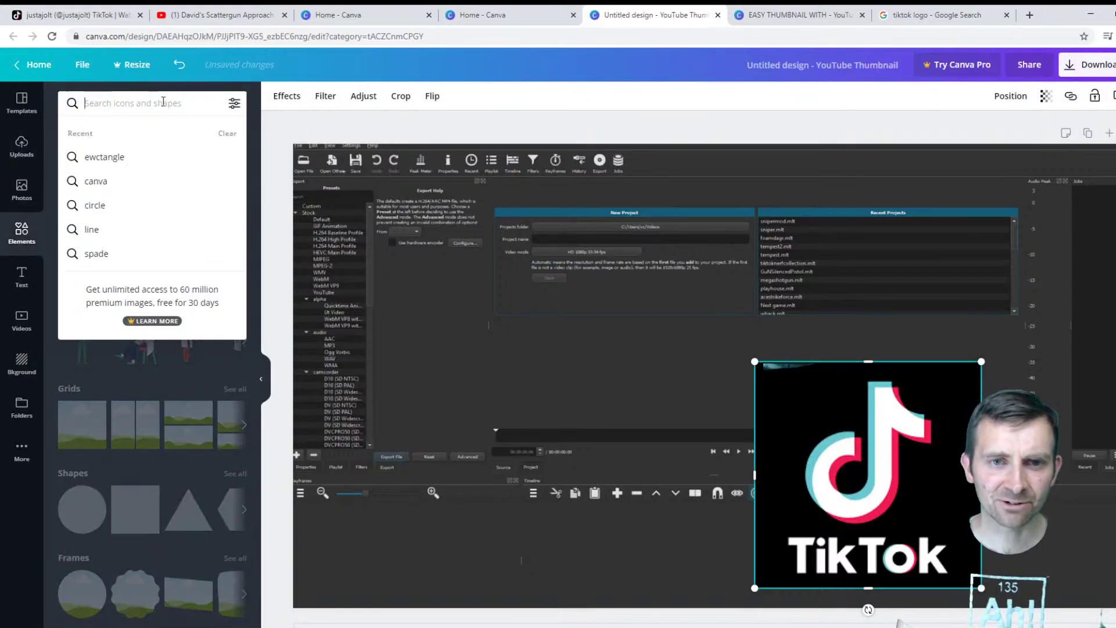
{"action": "type", "text": "rectan"}
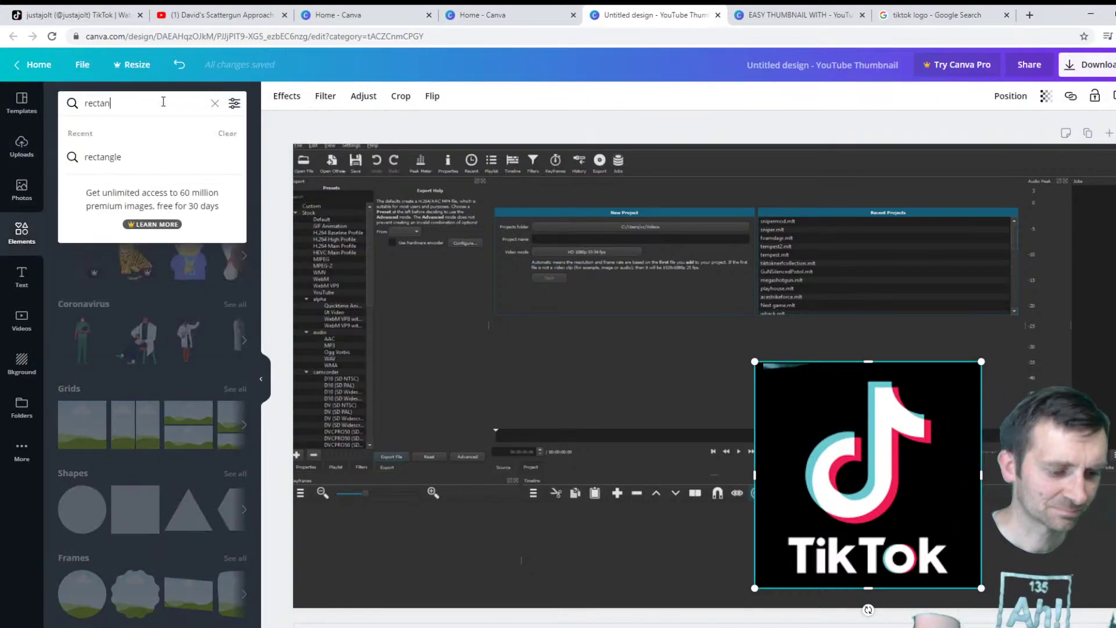
{"action": "type", "text": "gle"}
{"action": "key", "text": "Return"}
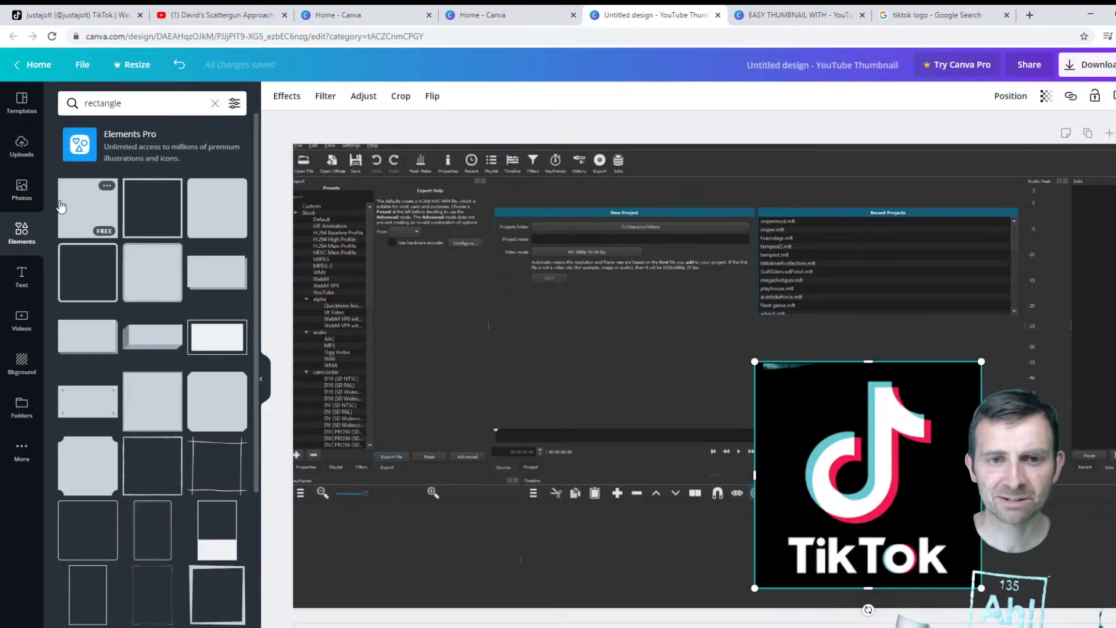
{"action": "left_click", "coordinate": [99, 221]}
{"action": "left_click_drag", "start_coordinate": [710, 333], "coordinate": [760, 269]}
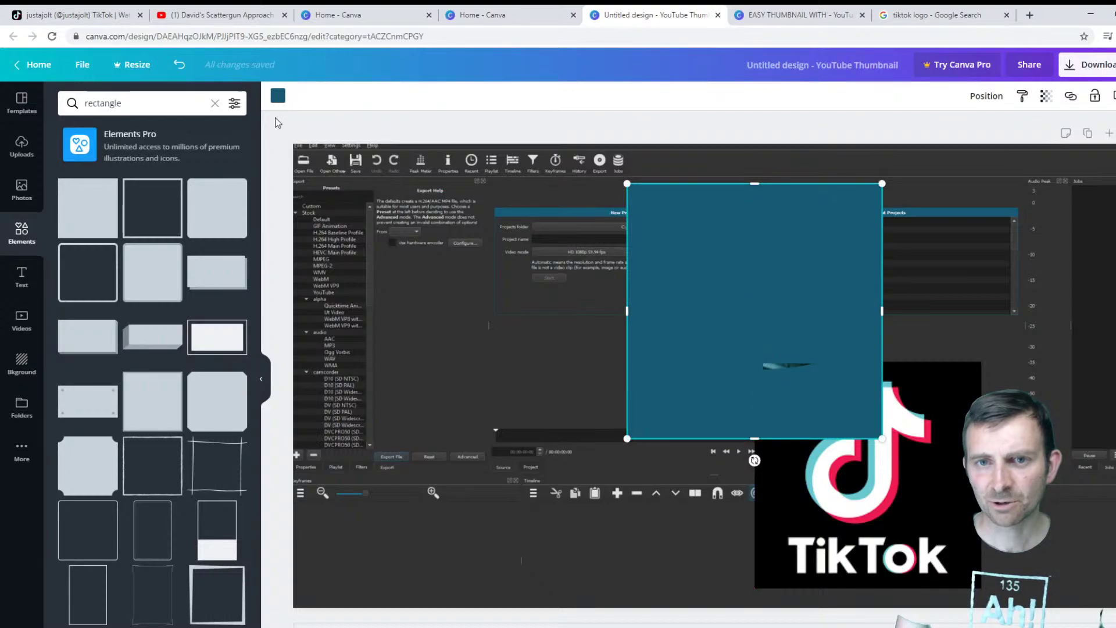
Step: Recolour the shape with the screenshot's dark grey and stretch it over the New Project and Recent Projects panels
{"action": "left_click", "coordinate": [275, 98]}
{"action": "left_click", "coordinate": [103, 272]}
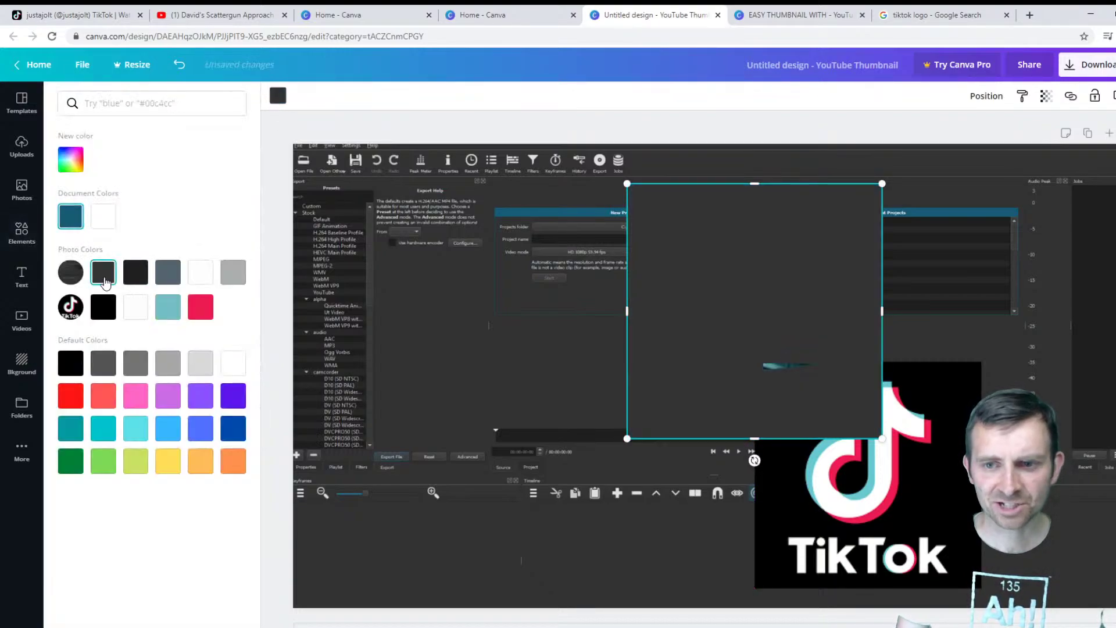
{"action": "left_click_drag", "start_coordinate": [674, 286], "coordinate": [546, 276]}
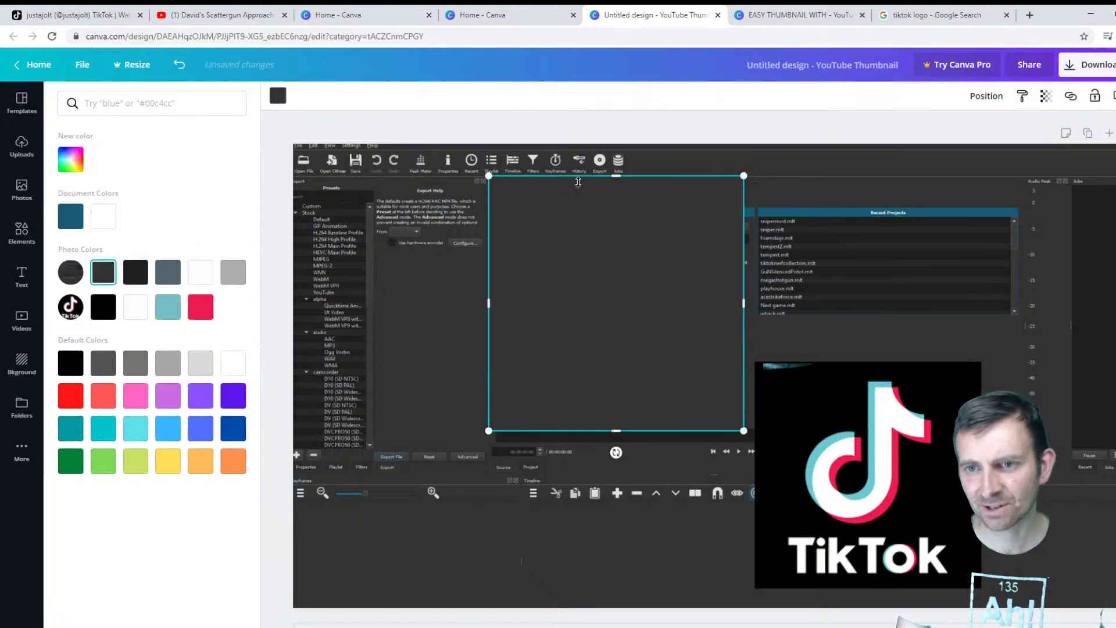
{"action": "left_click_drag", "start_coordinate": [619, 176], "coordinate": [622, 183]}
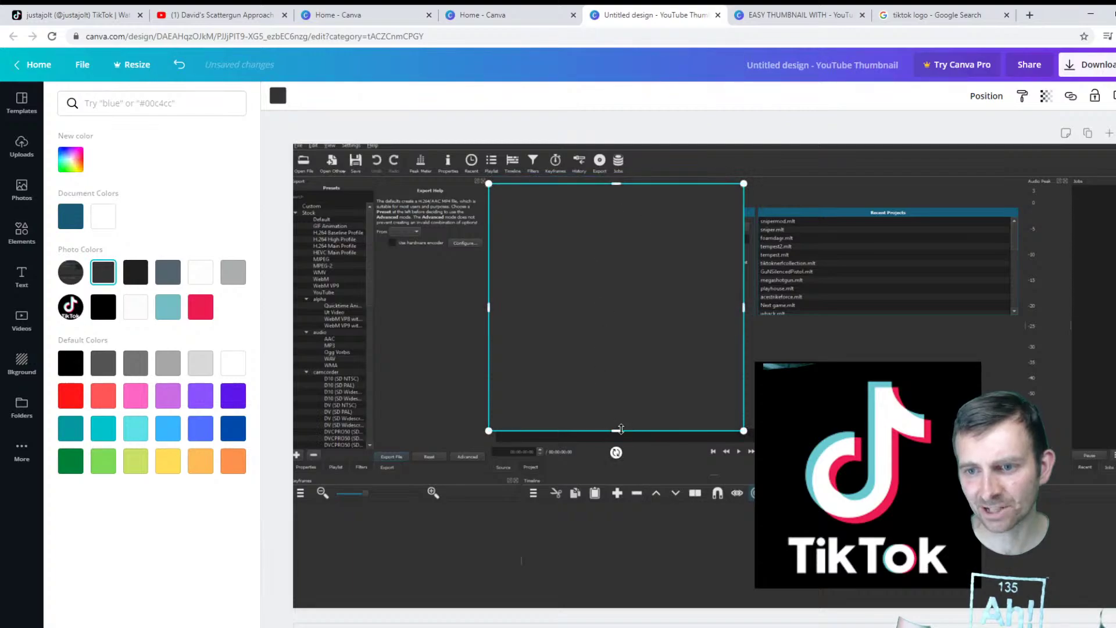
{"action": "left_click_drag", "start_coordinate": [617, 430], "coordinate": [626, 415]}
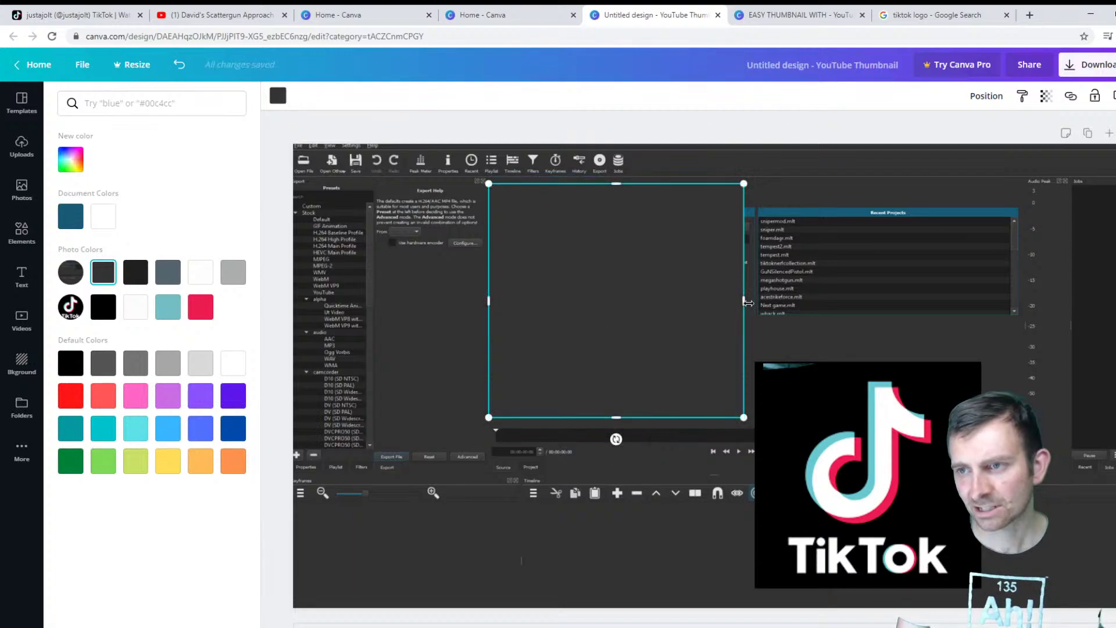
{"action": "left_click_drag", "start_coordinate": [743, 301], "coordinate": [1026, 274]}
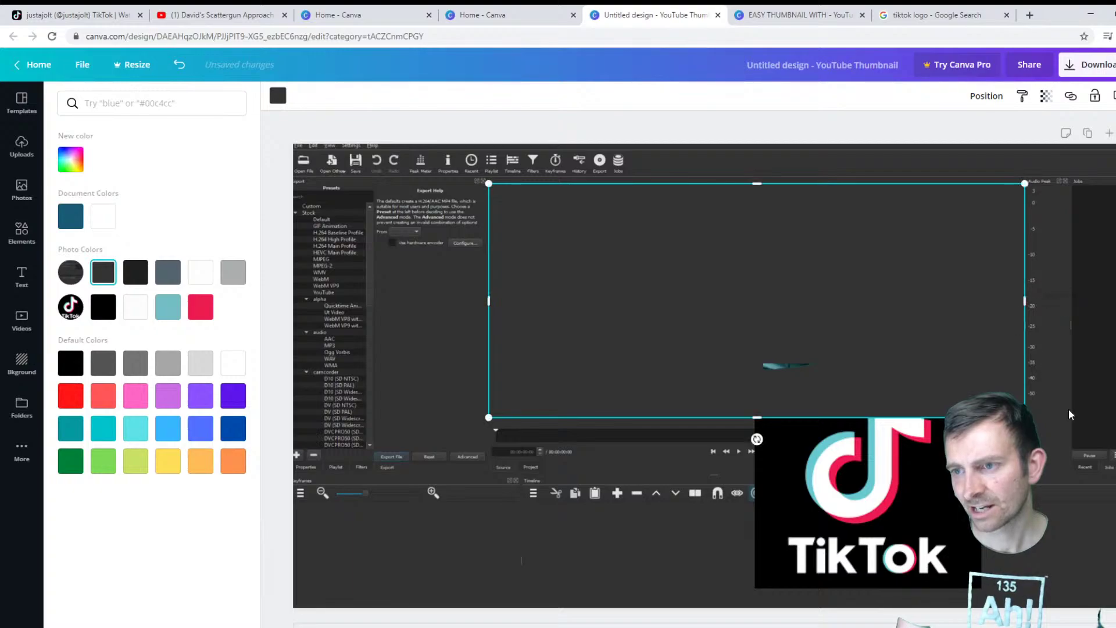
{"action": "left_click", "coordinate": [1069, 409]}
Step: Move the TikTok logo onto the grey rectangle, bring it forward, and enlarge it to the rectangle's height, about 363 × 363
{"action": "left_click_drag", "start_coordinate": [915, 515], "coordinate": [793, 343]}
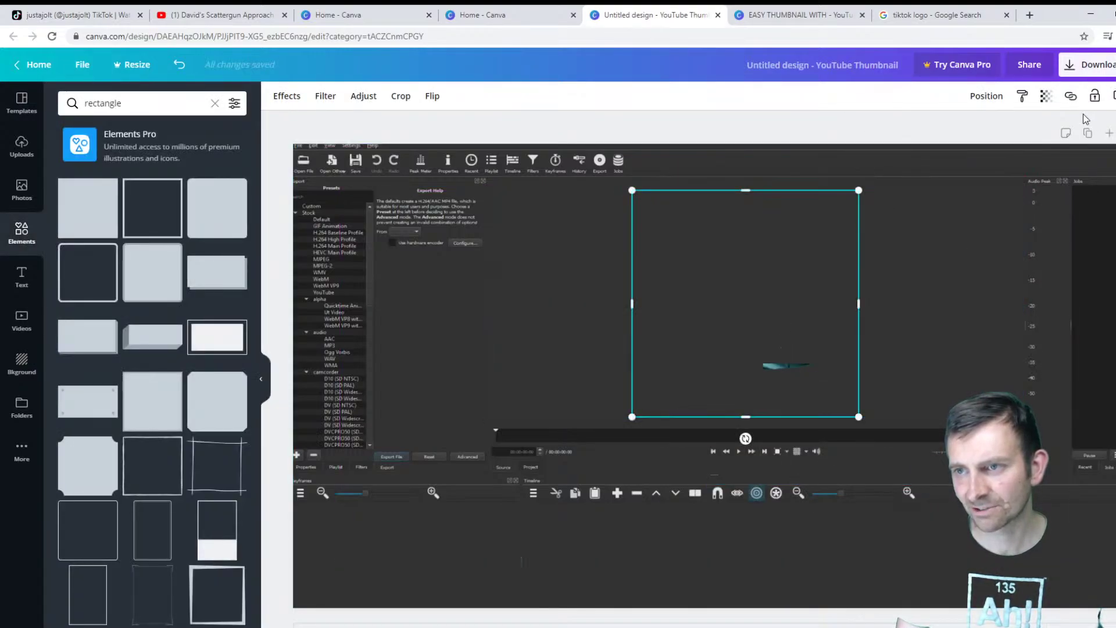
{"action": "left_click", "coordinate": [986, 96]}
{"action": "left_click", "coordinate": [832, 134]}
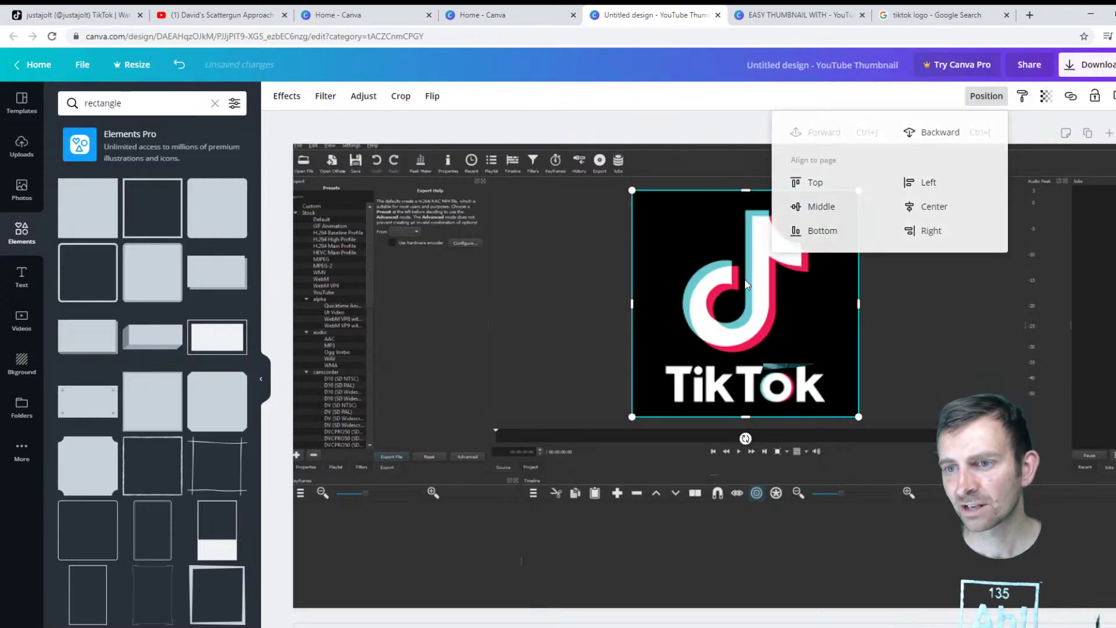
{"action": "left_click_drag", "start_coordinate": [742, 277], "coordinate": [682, 272]}
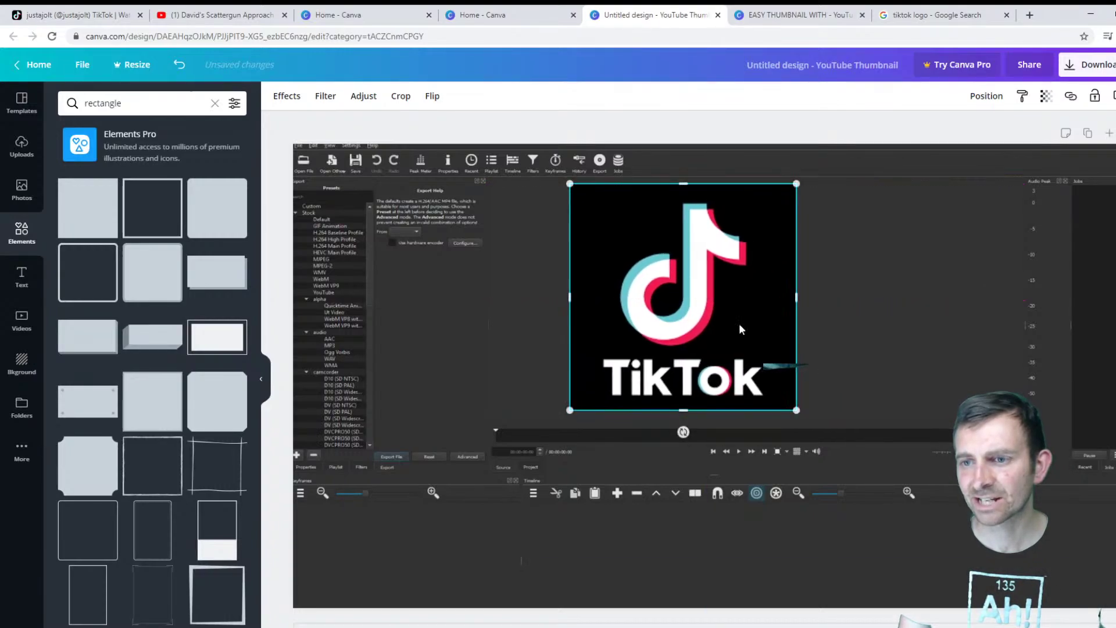
{"action": "left_click_drag", "start_coordinate": [797, 410], "coordinate": [829, 405]}
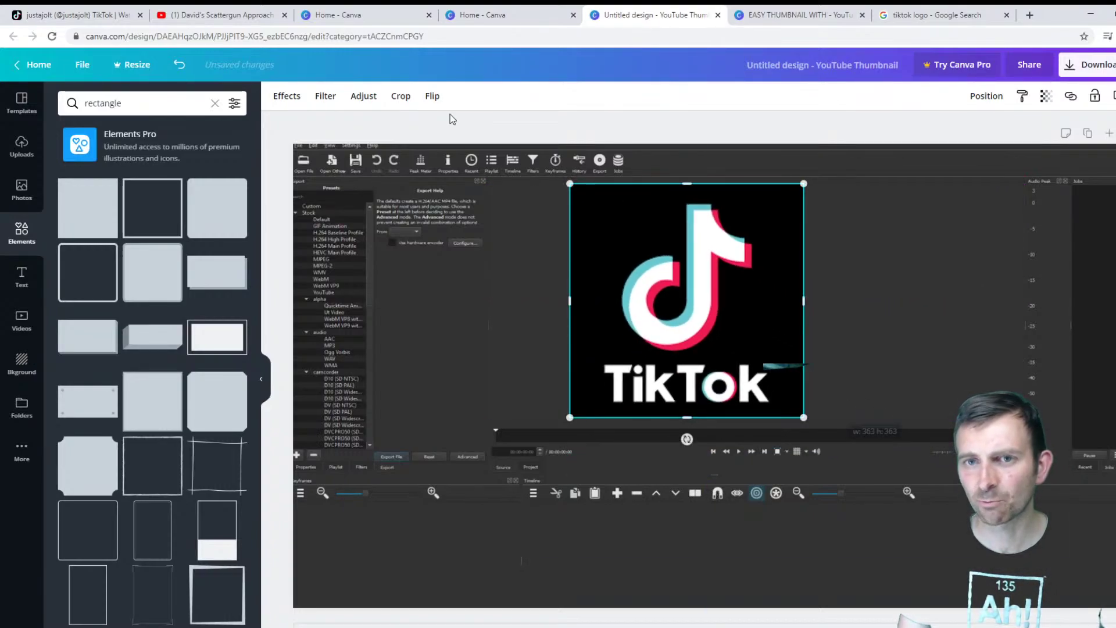
Step: Browse the Google image results for a horizontal TikTok logo on a black background and open the Aumcore image
{"action": "left_click", "coordinate": [75, 15]}
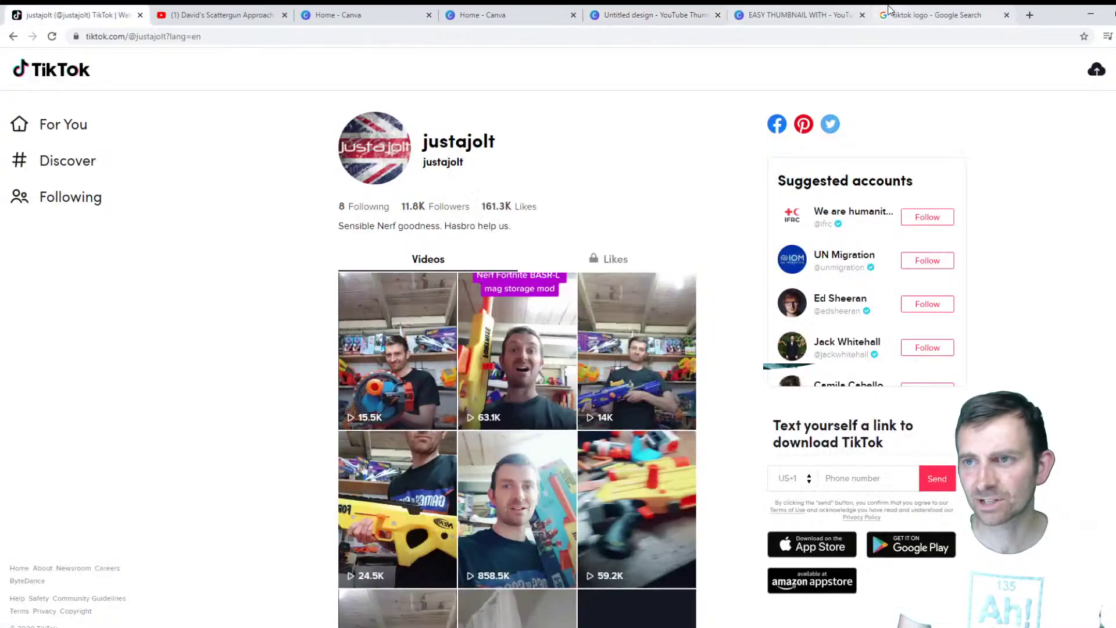
{"action": "left_click", "coordinate": [936, 15]}
{"action": "scroll", "coordinate": [715, 325], "scroll_direction": "down", "scroll_amount": 2}
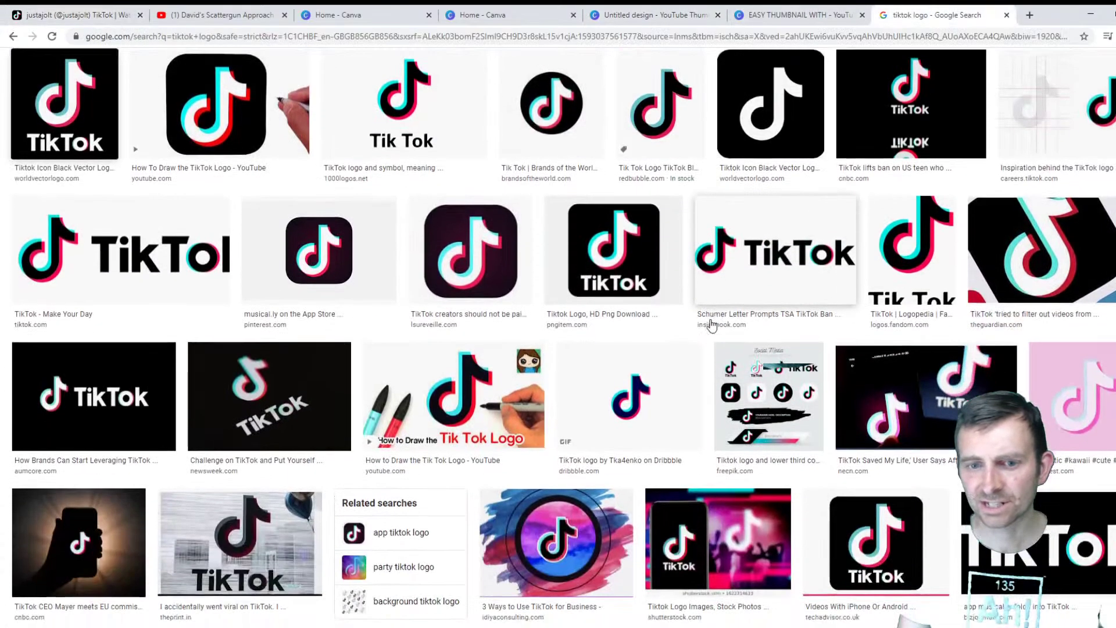
{"action": "scroll", "coordinate": [134, 337], "scroll_direction": "down", "scroll_amount": 2}
{"action": "scroll", "coordinate": [329, 335], "scroll_direction": "down", "scroll_amount": 2}
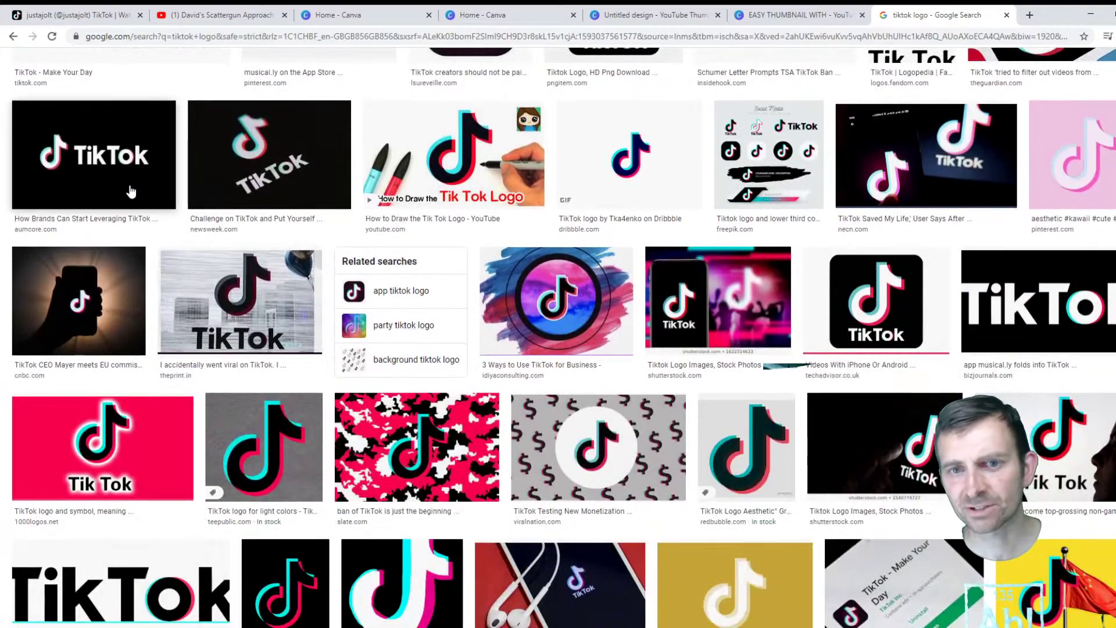
{"action": "scroll", "coordinate": [918, 255], "scroll_direction": "down", "scroll_amount": 2}
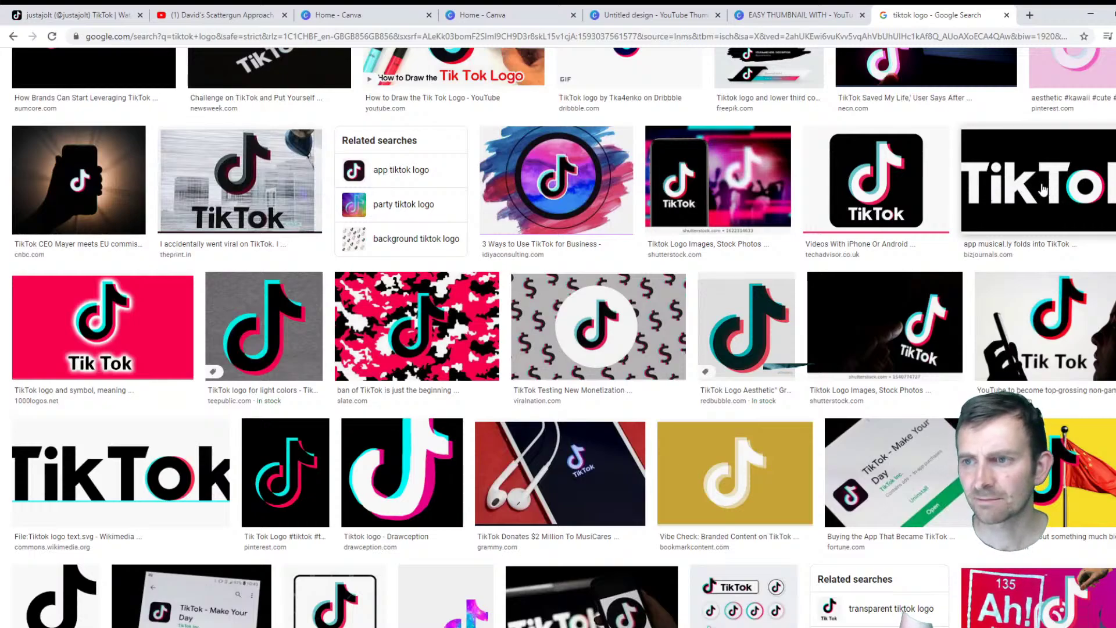
{"action": "scroll", "coordinate": [558, 326], "scroll_direction": "up", "scroll_amount": 2}
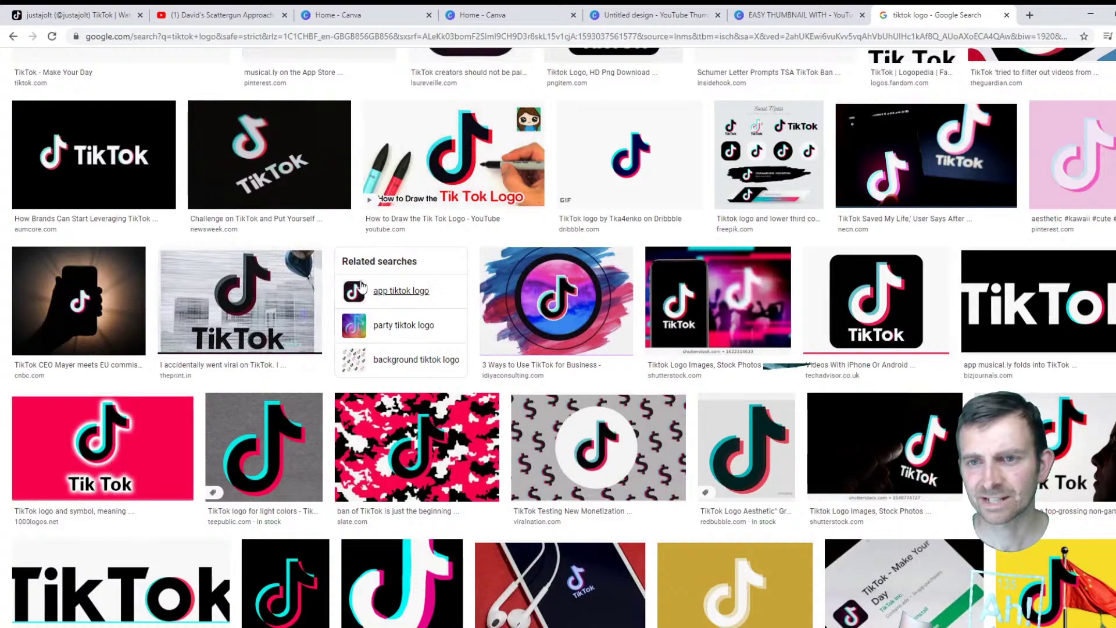
{"action": "scroll", "coordinate": [457, 335], "scroll_direction": "up", "scroll_amount": 3}
{"action": "scroll", "coordinate": [465, 344], "scroll_direction": "up", "scroll_amount": 2}
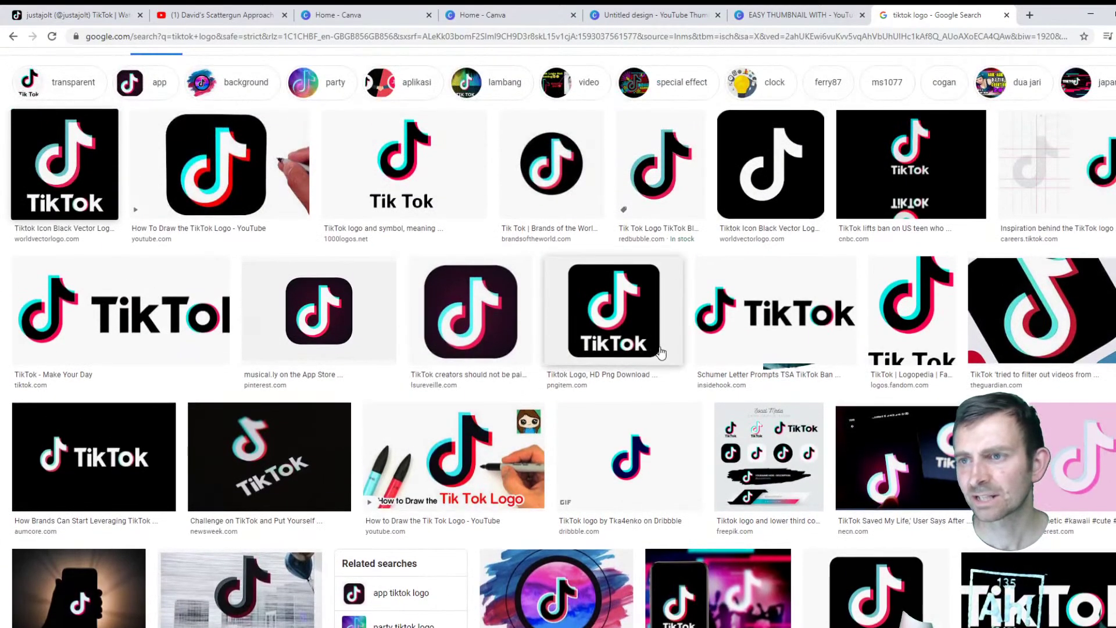
{"action": "scroll", "coordinate": [680, 337], "scroll_direction": "down", "scroll_amount": 1}
{"action": "scroll", "coordinate": [726, 323], "scroll_direction": "up", "scroll_amount": 1}
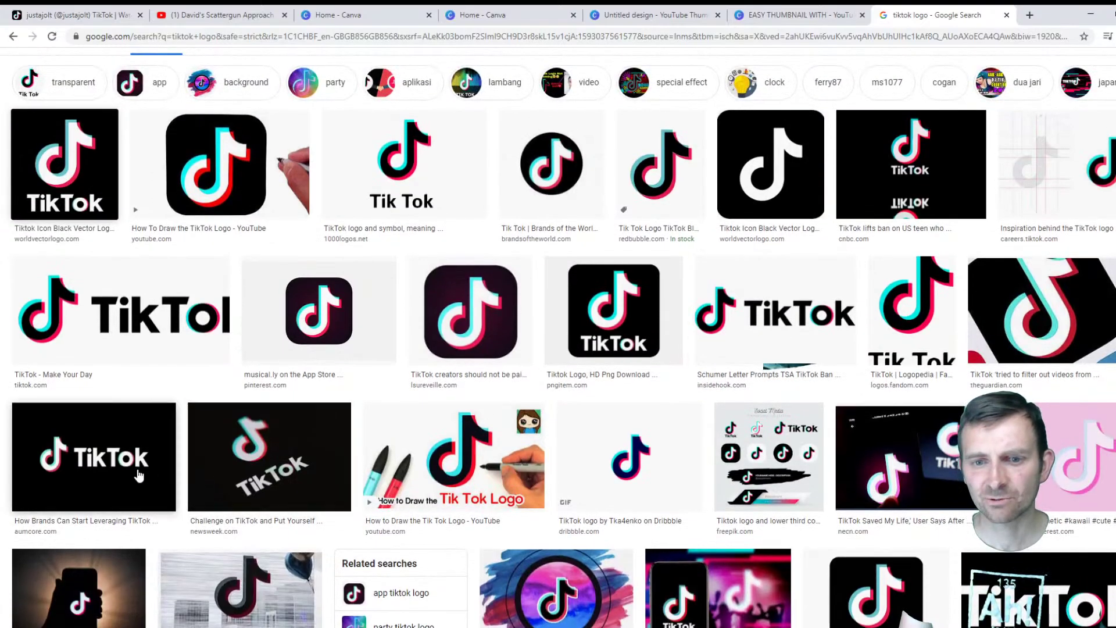
{"action": "left_click", "coordinate": [84, 473]}
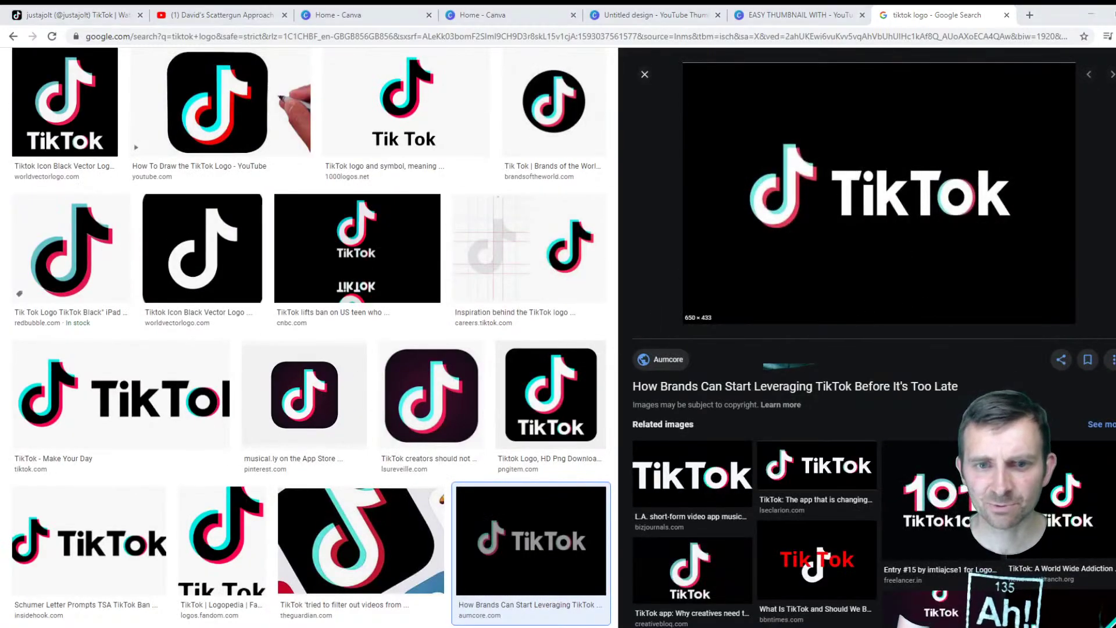
Step: Upload the horizontal TikTok logo to the Canva design and place it over the grey rectangle in place of the square logo
{"action": "left_click", "coordinate": [651, 14]}
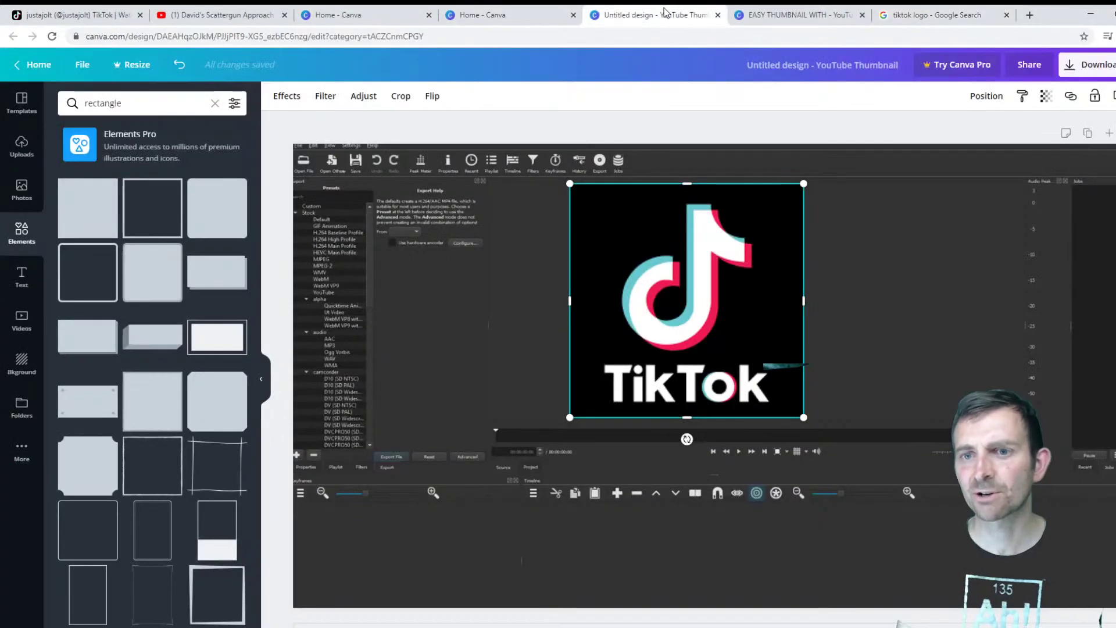
{"action": "left_click", "coordinate": [22, 146]}
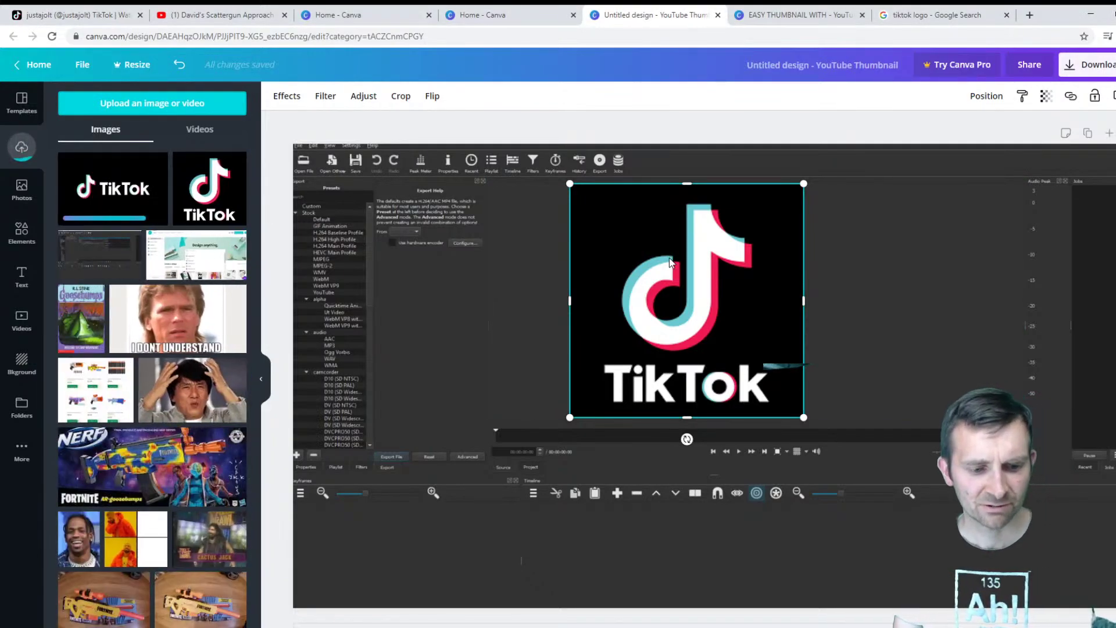
{"action": "key", "text": "Delete"}
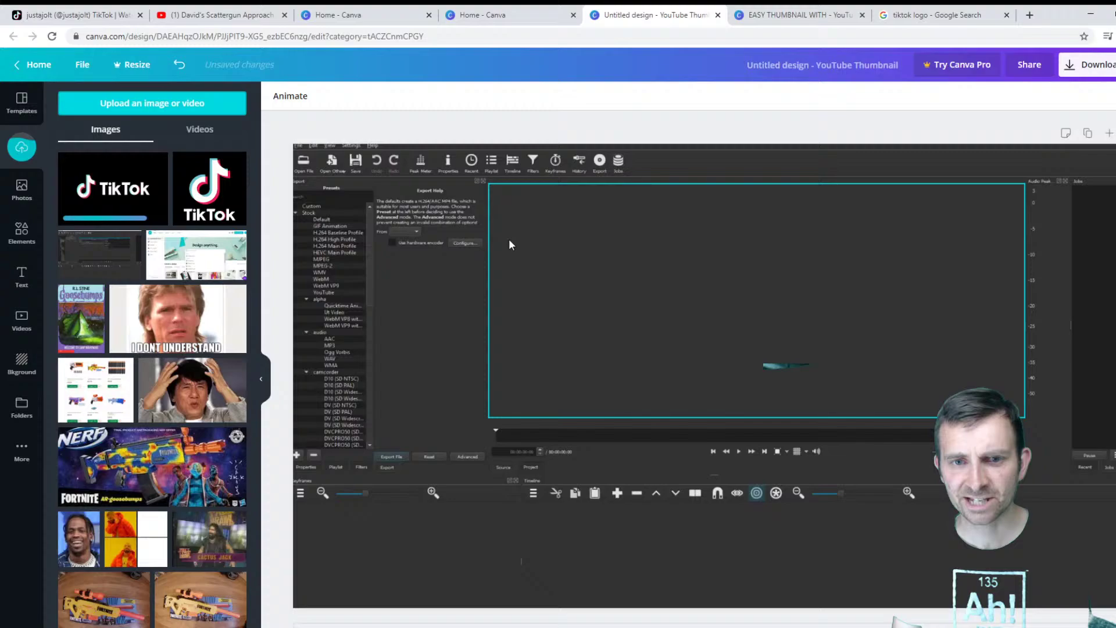
{"action": "left_click", "coordinate": [99, 198]}
{"action": "left_click_drag", "start_coordinate": [732, 331], "coordinate": [676, 226]}
Step: Crop the black margins above, below and on both sides of the horizontal TikTok logo
{"action": "left_click_drag", "start_coordinate": [684, 209], "coordinate": [684, 236]}
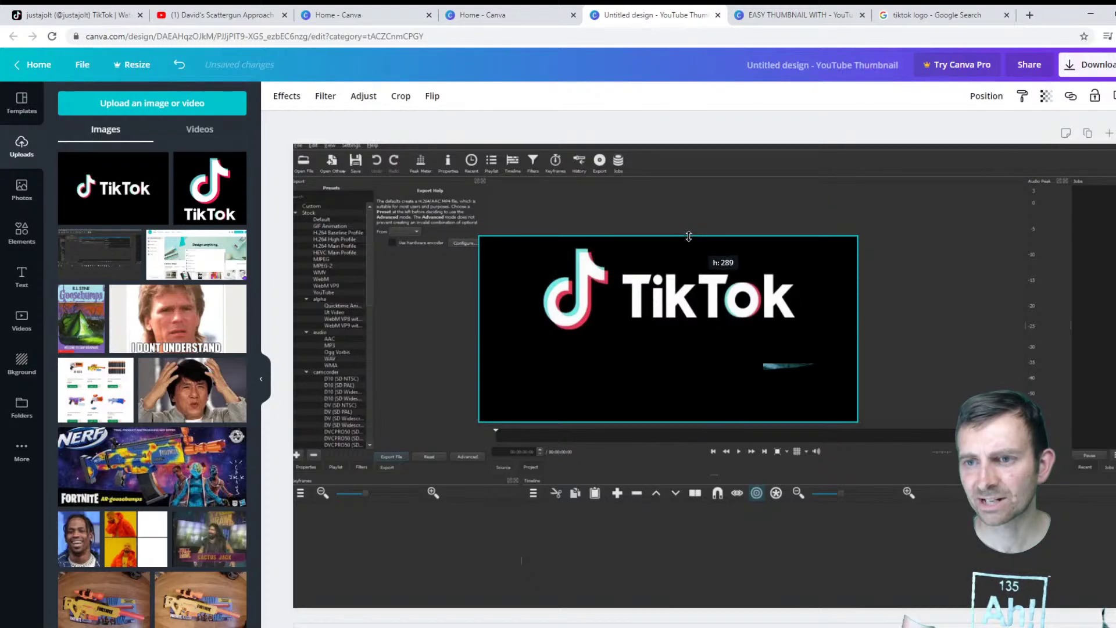
{"action": "left_click_drag", "start_coordinate": [669, 421], "coordinate": [674, 338]}
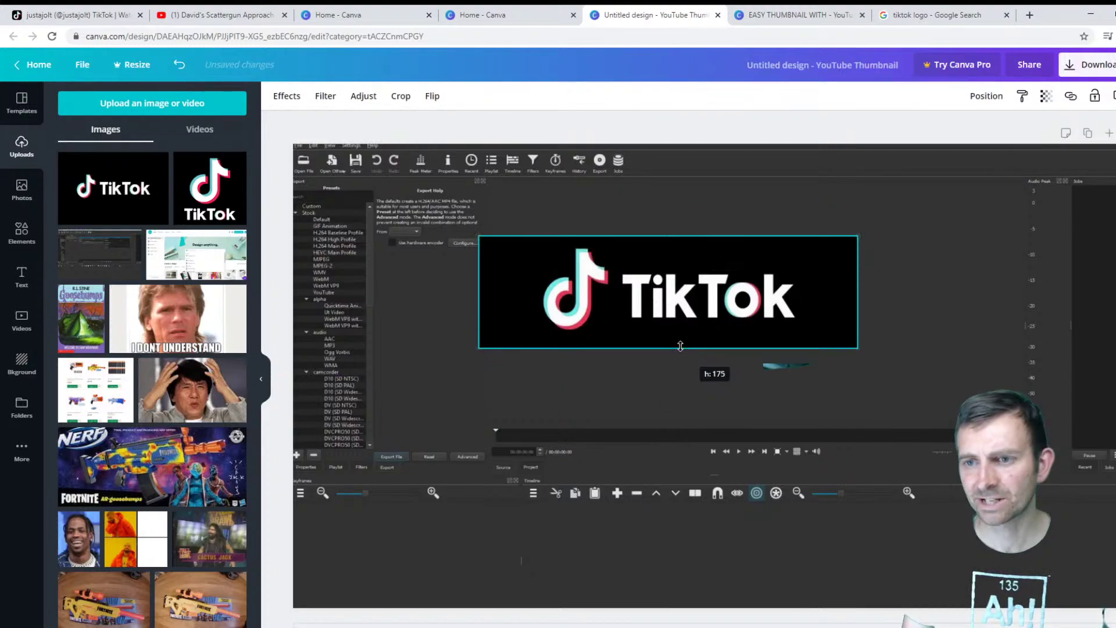
{"action": "left_click_drag", "start_coordinate": [859, 287], "coordinate": [808, 287]}
{"action": "left_click_drag", "start_coordinate": [486, 286], "coordinate": [523, 286]}
Step: Enlarge the cropped TikTok logo to about 285 high and centre it on the grey rectangle
{"action": "left_click_drag", "start_coordinate": [700, 293], "coordinate": [681, 247]}
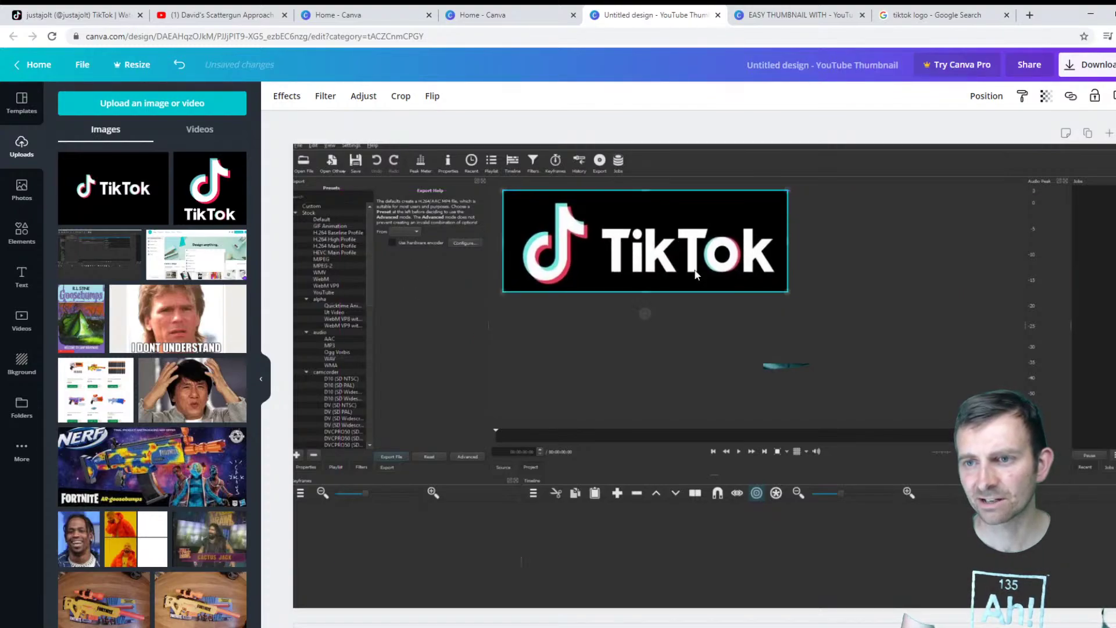
{"action": "left_click_drag", "start_coordinate": [787, 290], "coordinate": [1017, 375]}
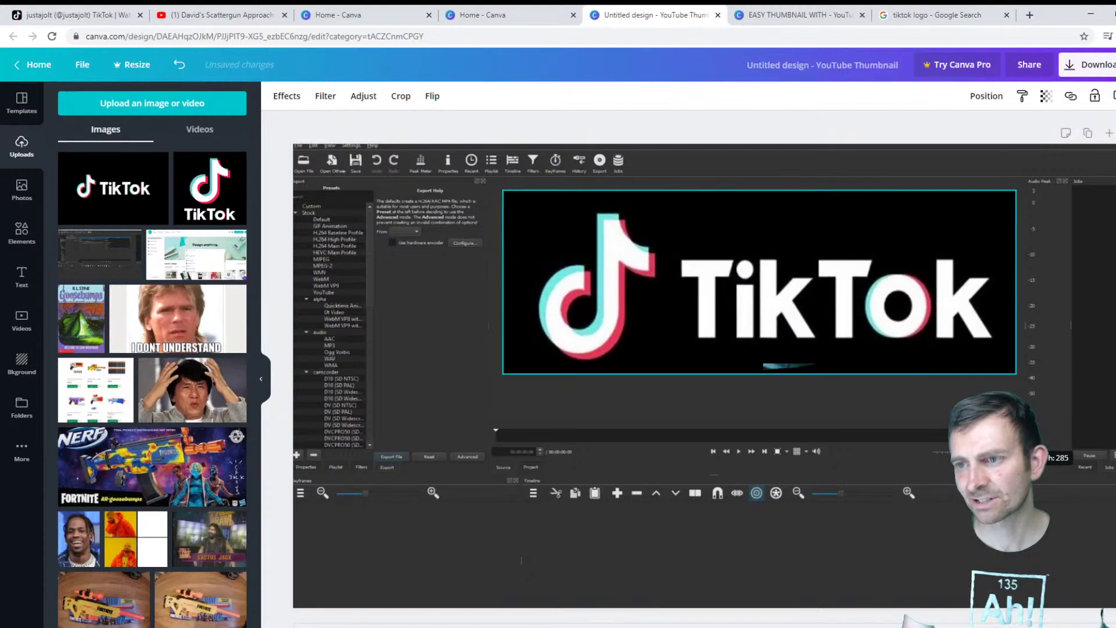
{"action": "left_click_drag", "start_coordinate": [870, 319], "coordinate": [848, 327]}
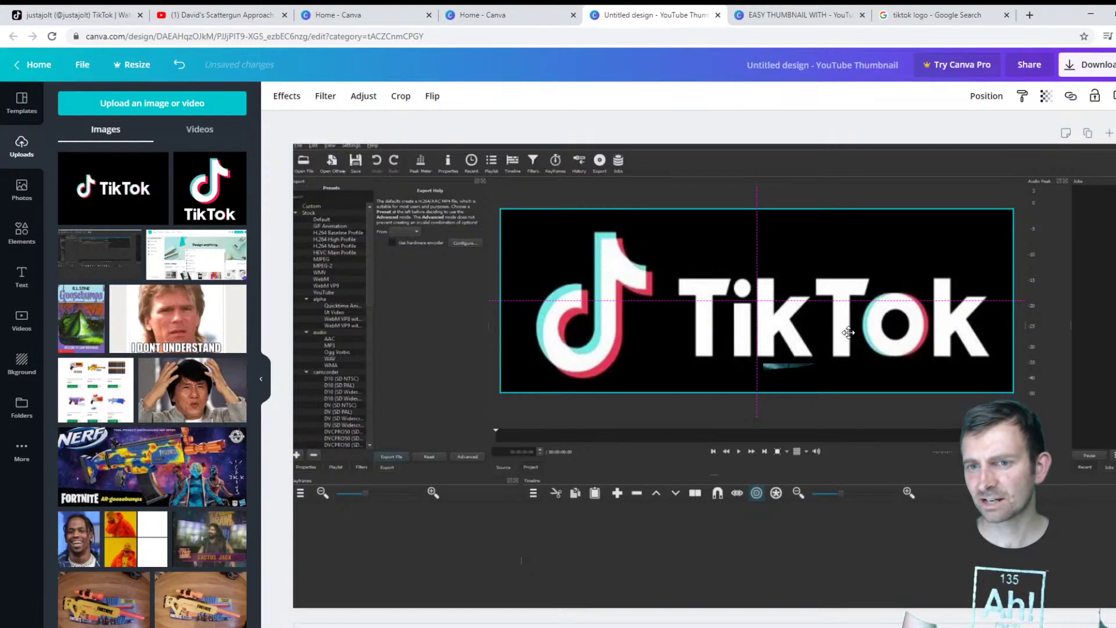
{"action": "left_click_drag", "start_coordinate": [849, 332], "coordinate": [848, 332]}
{"action": "left_click", "coordinate": [822, 168]}
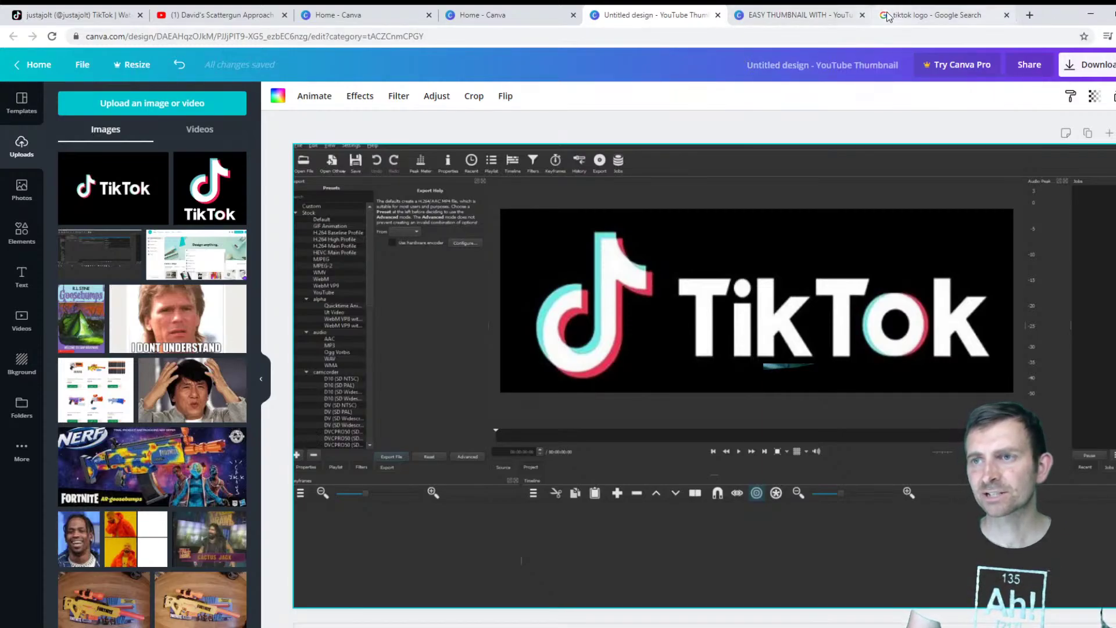
Step: Search Google for "shotcut logo" and show the image results
{"action": "left_click", "coordinate": [935, 15]}
{"action": "left_click", "coordinate": [681, 34]}
{"action": "type", "text": "sh"}
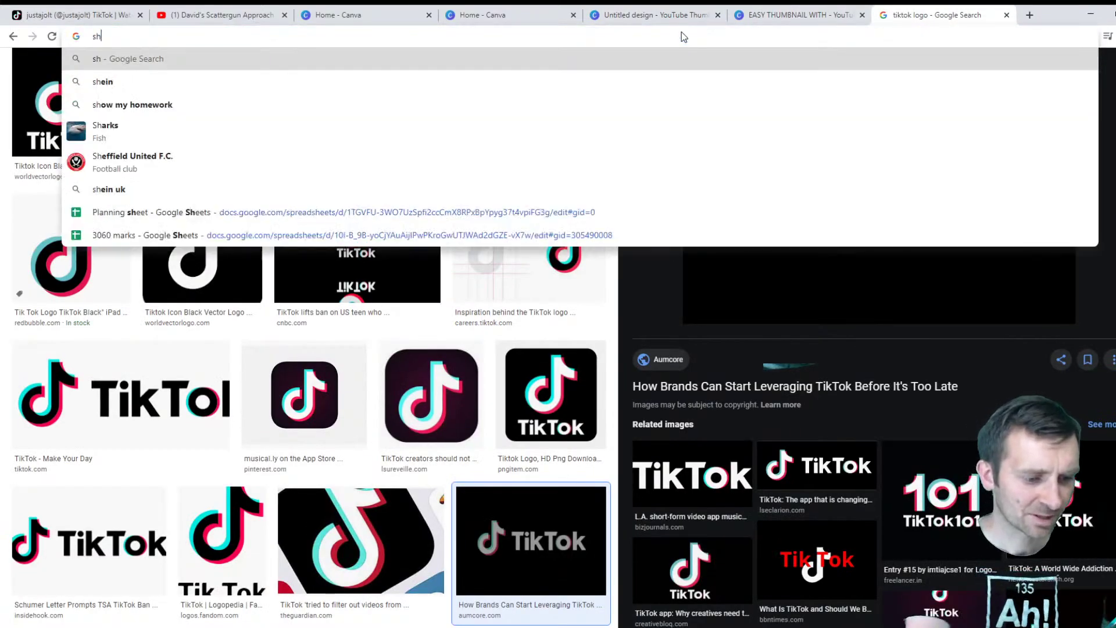
{"action": "type", "text": "otcut logo"}
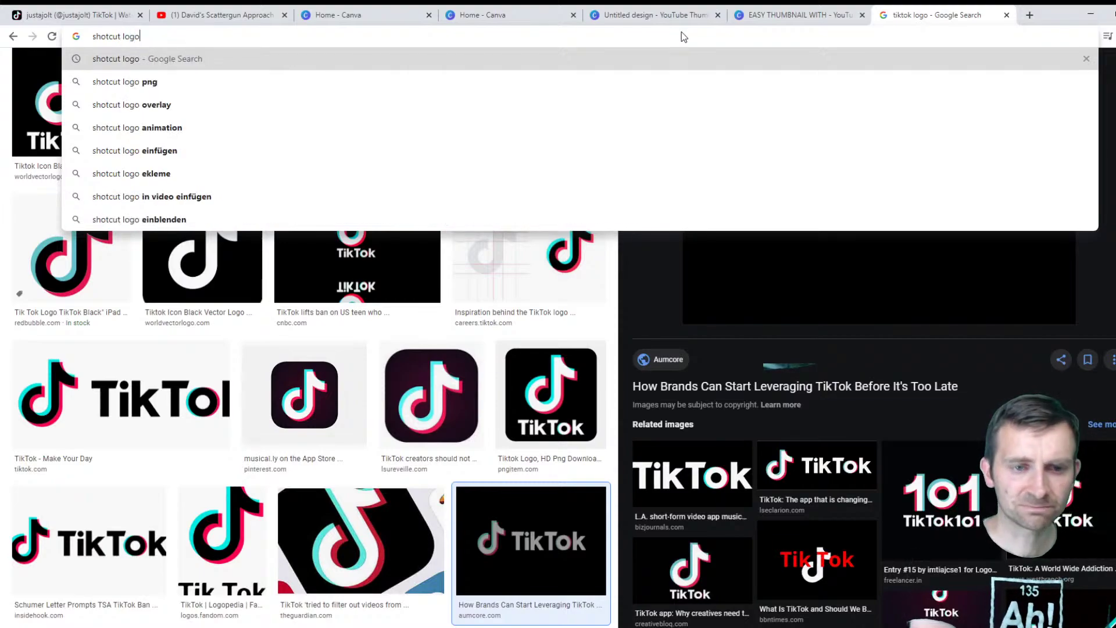
{"action": "key", "text": "Return"}
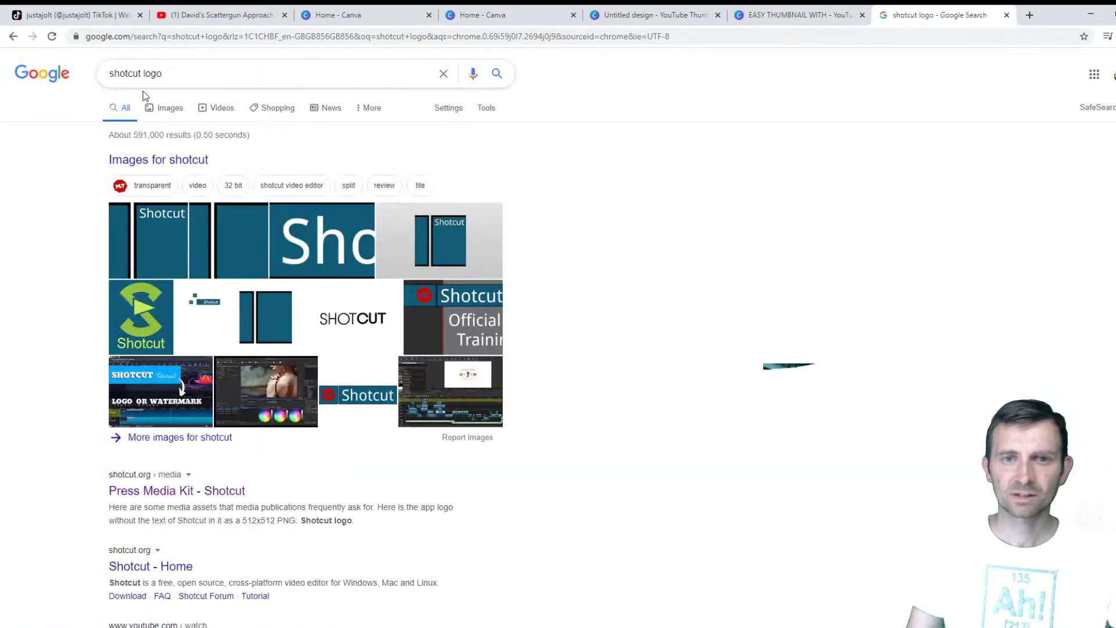
{"action": "left_click", "coordinate": [152, 108]}
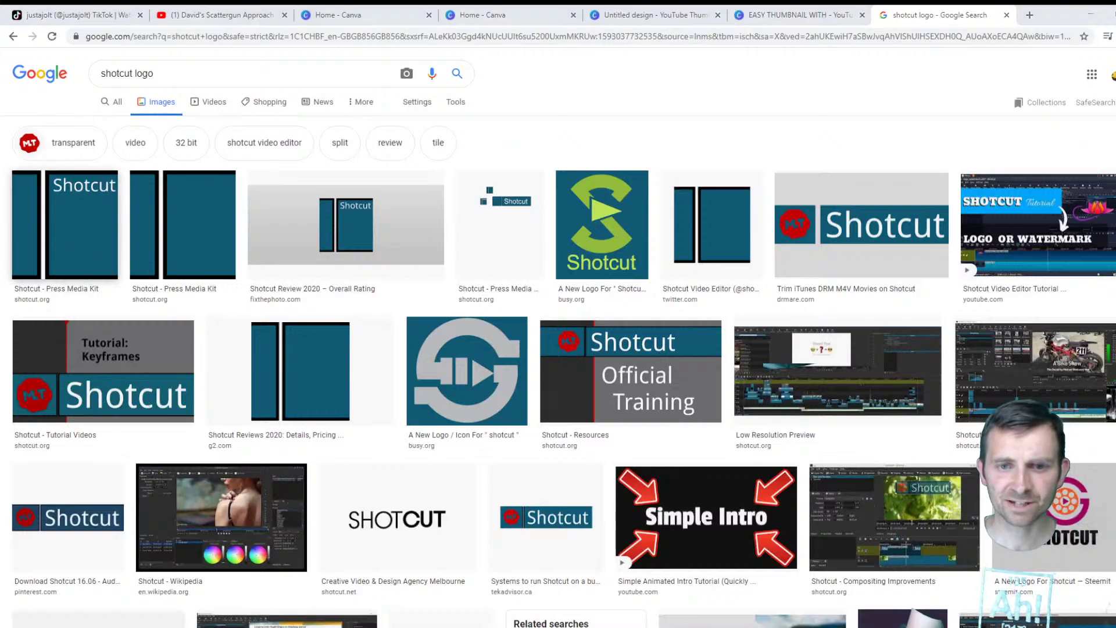
Step: Return to the thumbnail design, close the EASY THUMBNAIL WITH design, and upload the Shotcut logo image
{"action": "left_click", "coordinate": [750, 13]}
{"action": "left_click", "coordinate": [680, 16]}
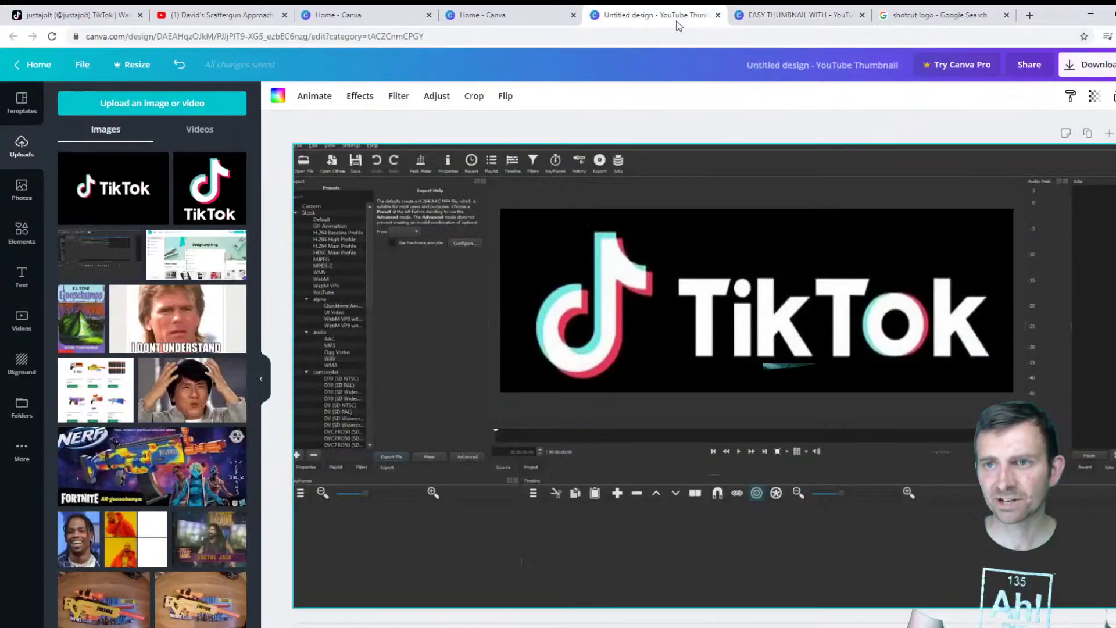
{"action": "left_click", "coordinate": [862, 16]}
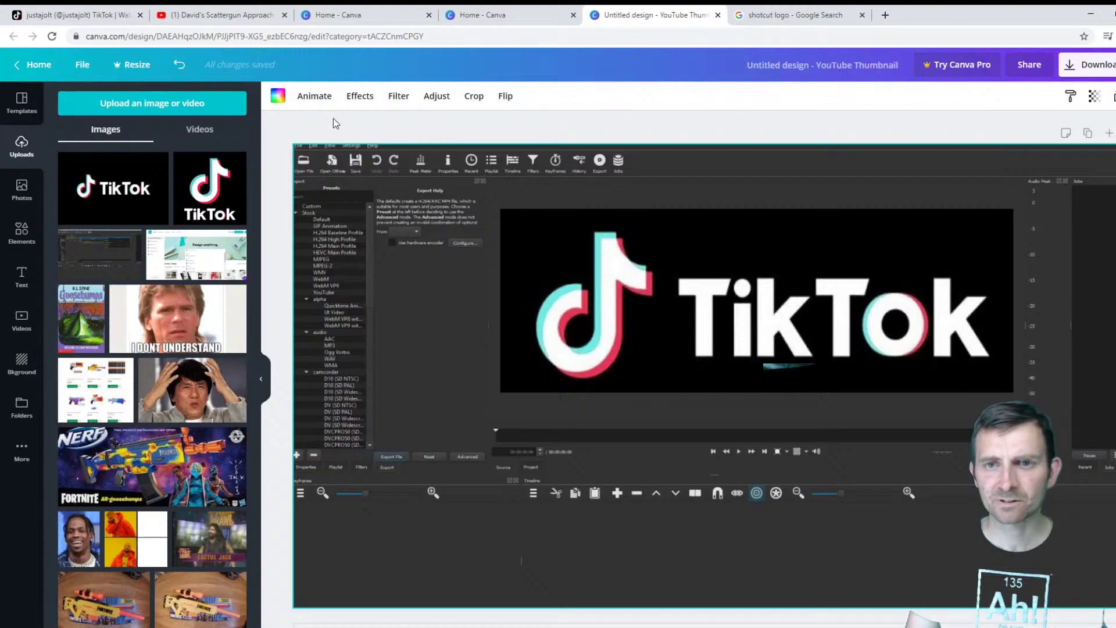
{"action": "left_click", "coordinate": [131, 112]}
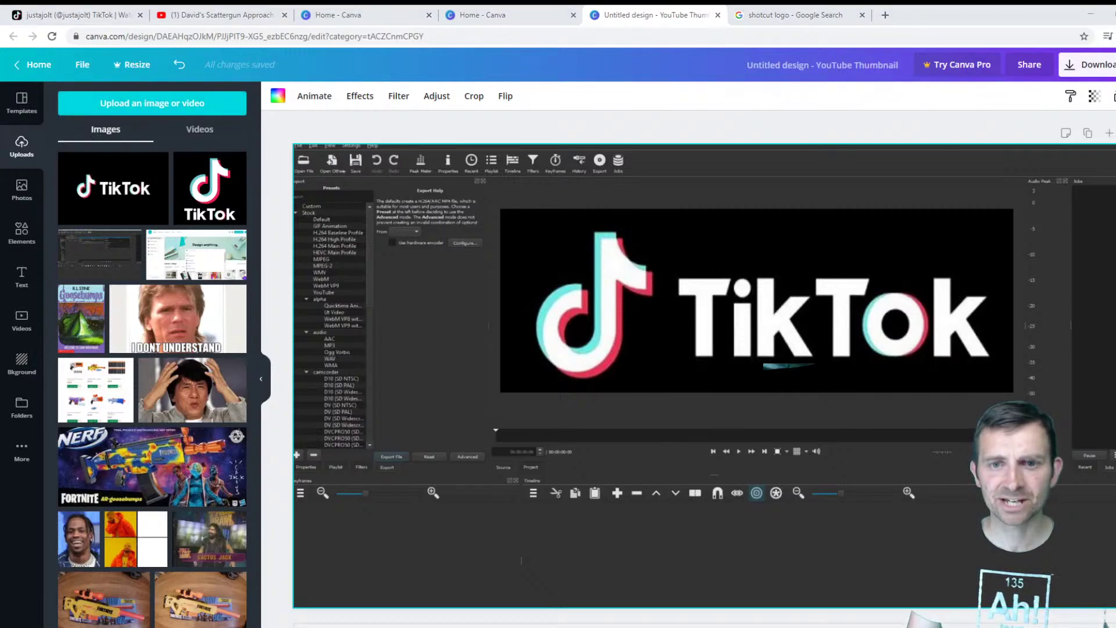
{"action": "double_click", "coordinate": [295, 209]}
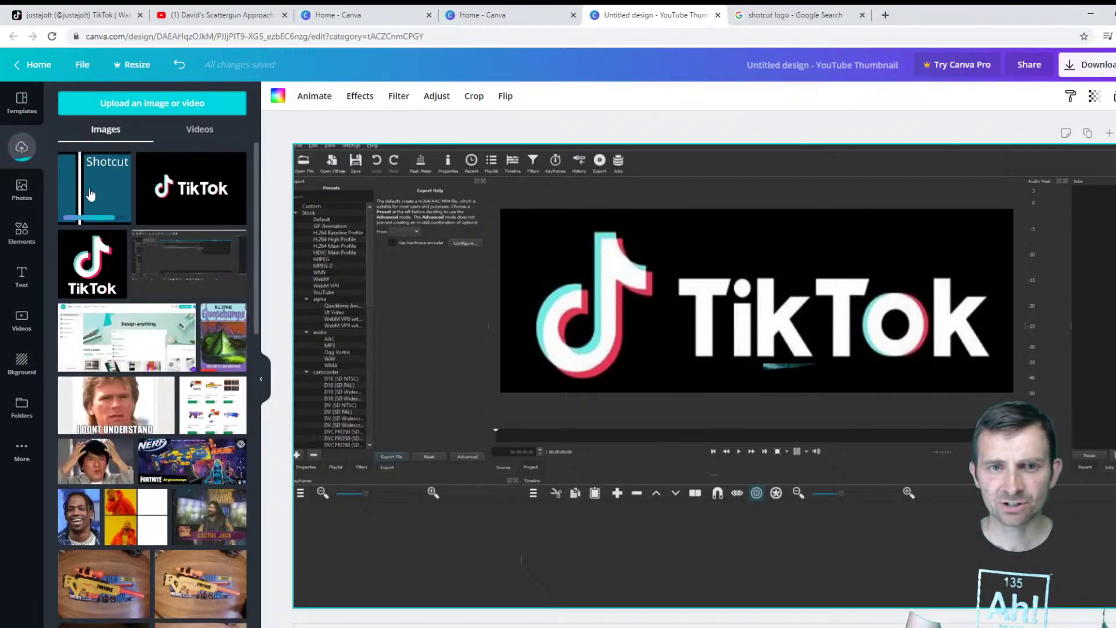
Step: Place the uploaded Shotcut logo near the thumbnail's lower-left corner and shrink it to a small square
{"action": "left_click", "coordinate": [90, 194]}
{"action": "left_click_drag", "start_coordinate": [623, 309], "coordinate": [412, 456]}
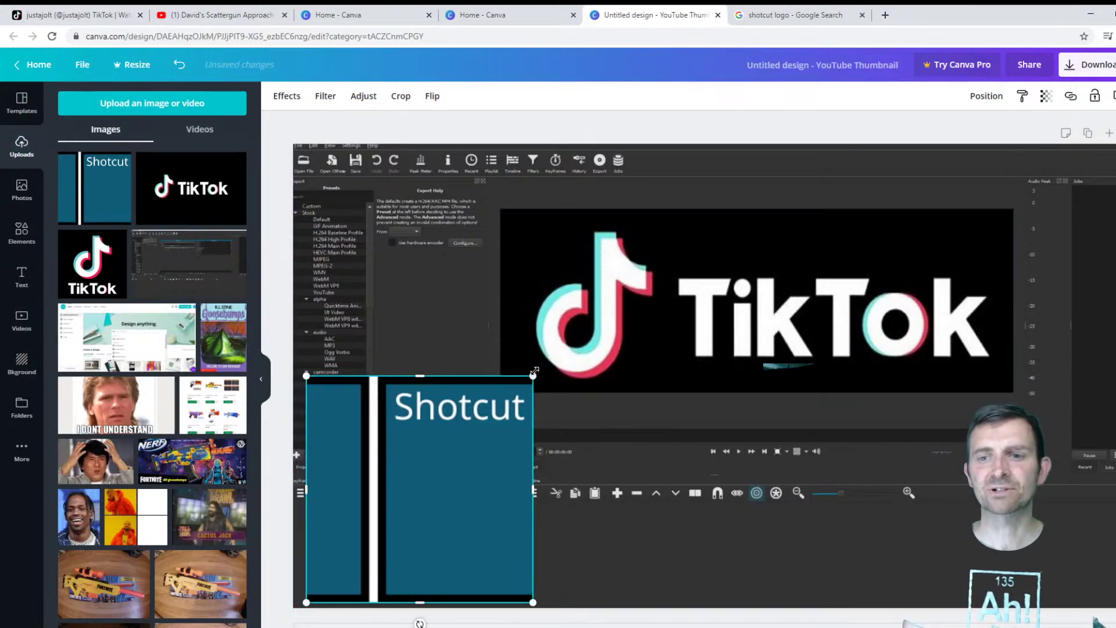
{"action": "left_click_drag", "start_coordinate": [532, 376], "coordinate": [463, 444]}
{"action": "mouse_move", "coordinate": [437, 484]}
{"action": "left_mouse_down"}
{"action": "mouse_move", "coordinate": [413, 480]}
{"action": "mouse_move", "coordinate": [419, 494]}
{"action": "left_mouse_up"}
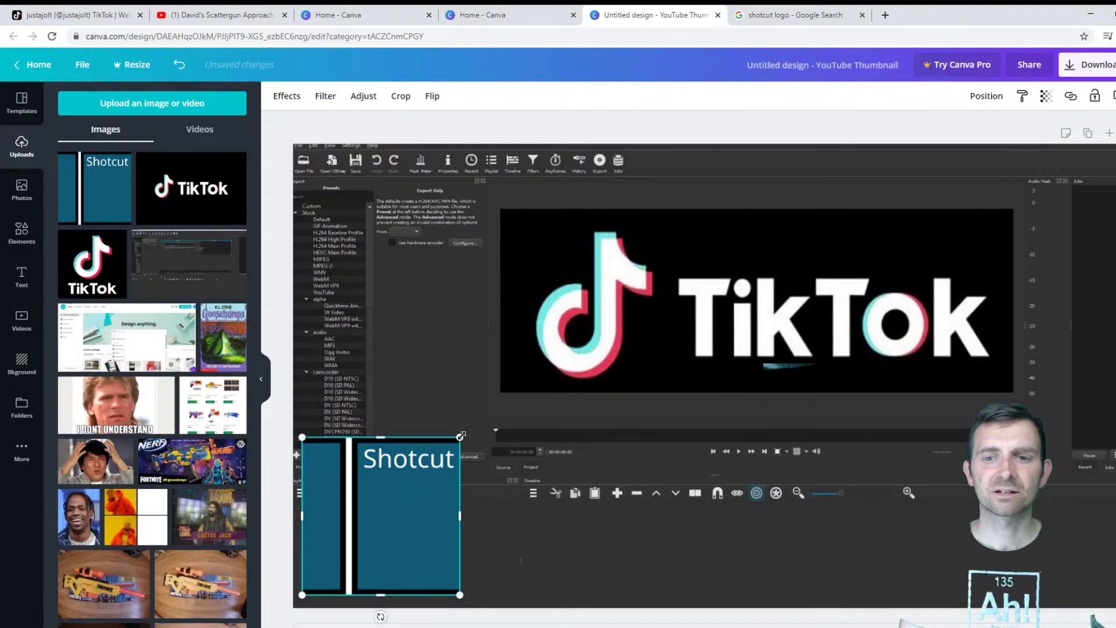
{"action": "left_click_drag", "start_coordinate": [461, 435], "coordinate": [464, 408]}
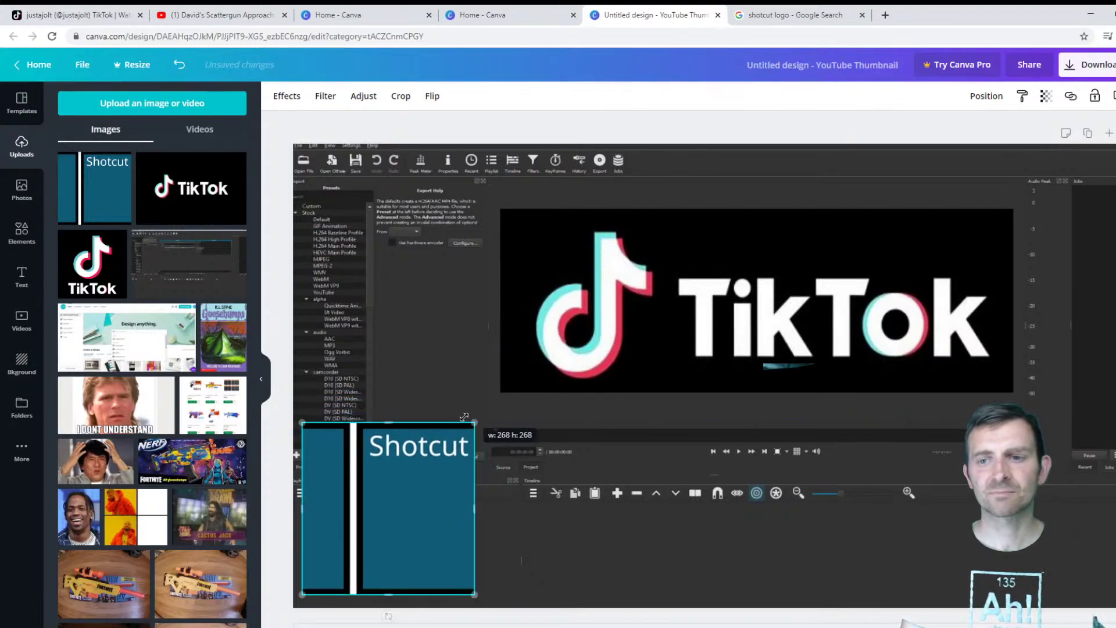
{"action": "mouse_move", "coordinate": [433, 484]}
{"action": "left_mouse_down"}
{"action": "mouse_move", "coordinate": [388, 326]}
{"action": "mouse_move", "coordinate": [408, 266]}
{"action": "mouse_move", "coordinate": [438, 276]}
{"action": "mouse_move", "coordinate": [436, 501]}
{"action": "mouse_move", "coordinate": [428, 492]}
{"action": "left_mouse_up"}
{"action": "left_click_drag", "start_coordinate": [470, 432], "coordinate": [424, 543]}
{"action": "left_click", "coordinate": [437, 339]}
Step: Tilt the Shotcut logo slightly counterclockwise, move it into the lower-left corner, and enlarge it up to the TikTok banner's lower edge
{"action": "left_click_drag", "start_coordinate": [329, 598], "coordinate": [375, 553]}
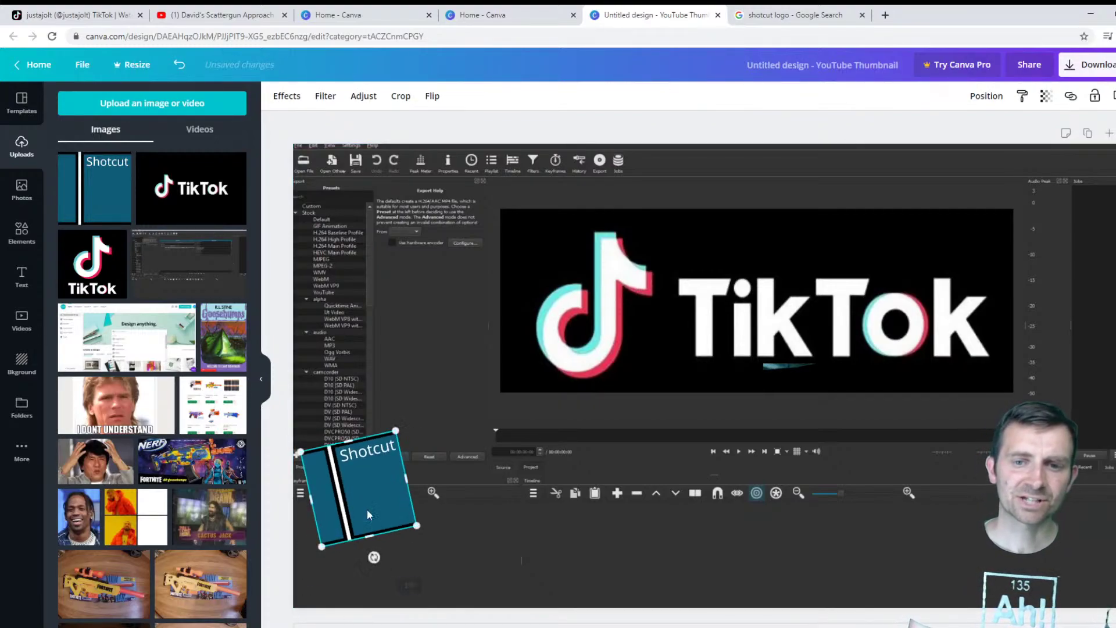
{"action": "left_click_drag", "start_coordinate": [368, 508], "coordinate": [355, 576]}
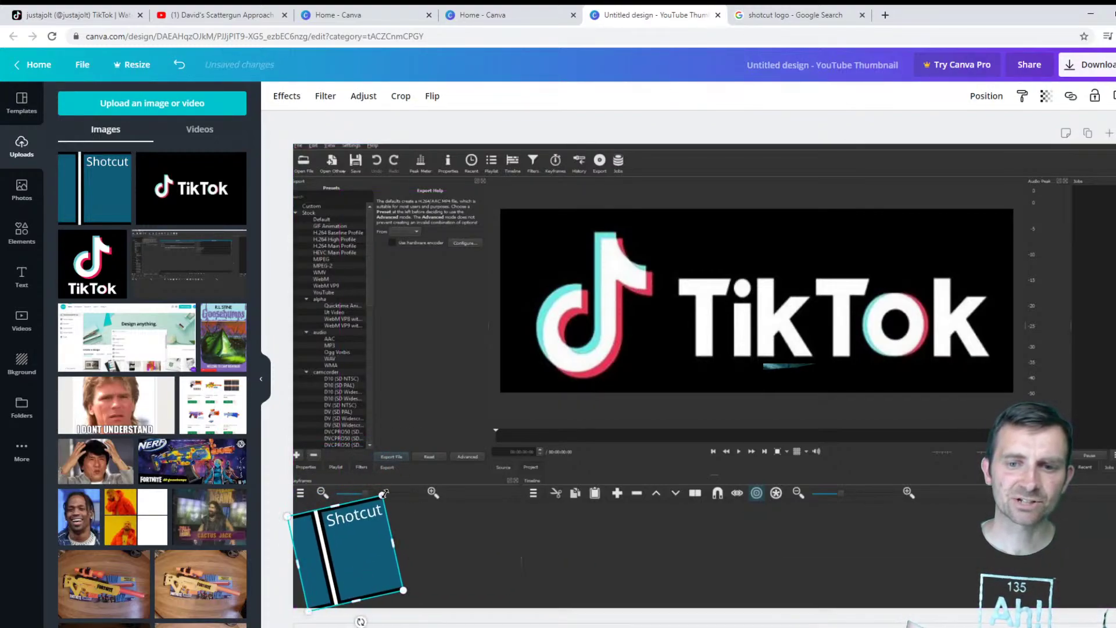
{"action": "left_click_drag", "start_coordinate": [384, 494], "coordinate": [470, 362]}
{"action": "left_click", "coordinate": [453, 322]}
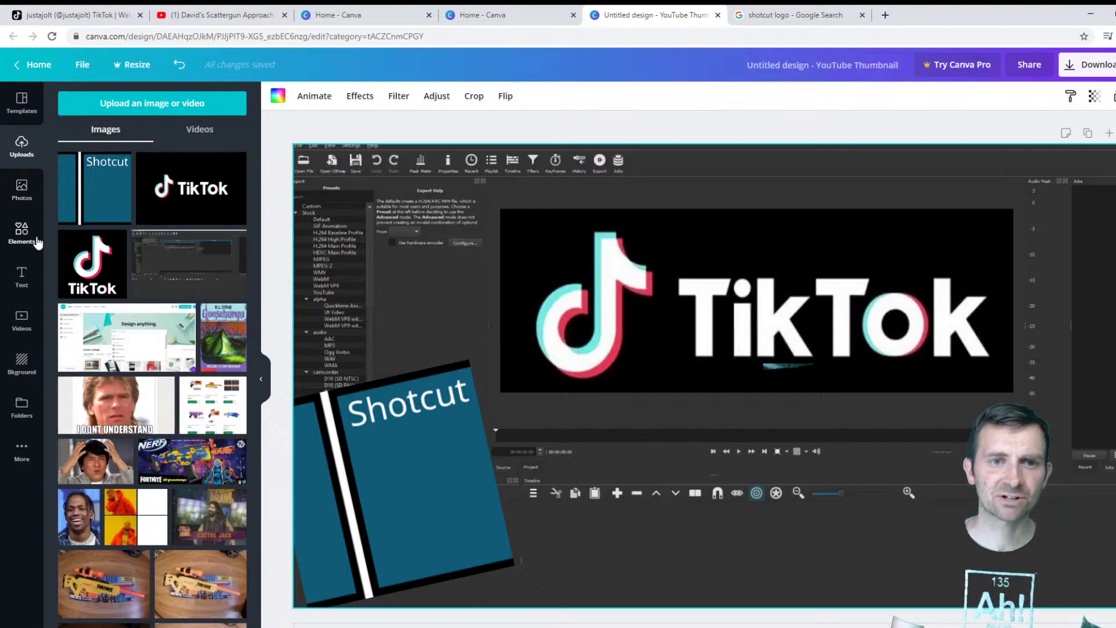
Step: Search the elements for "square" and place a solid square over the lower middle of the thumbnail, beside the Shotcut logo
{"action": "left_click", "coordinate": [22, 233]}
{"action": "left_click", "coordinate": [154, 104]}
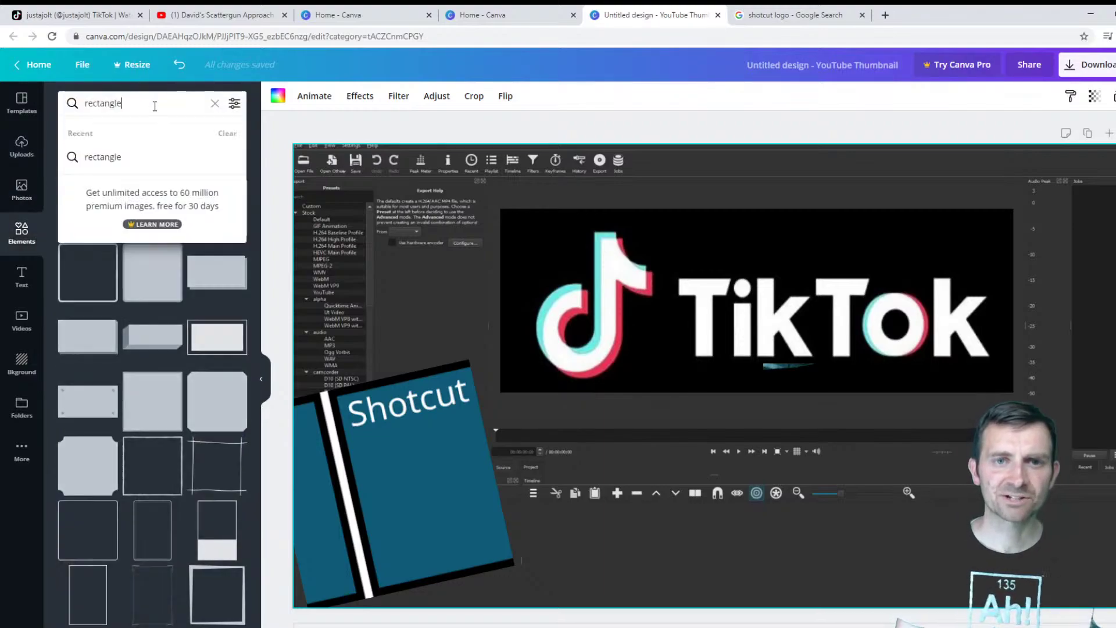
{"action": "double_click", "coordinate": [115, 105]}
{"action": "type", "text": "square"}
{"action": "key", "text": "Return"}
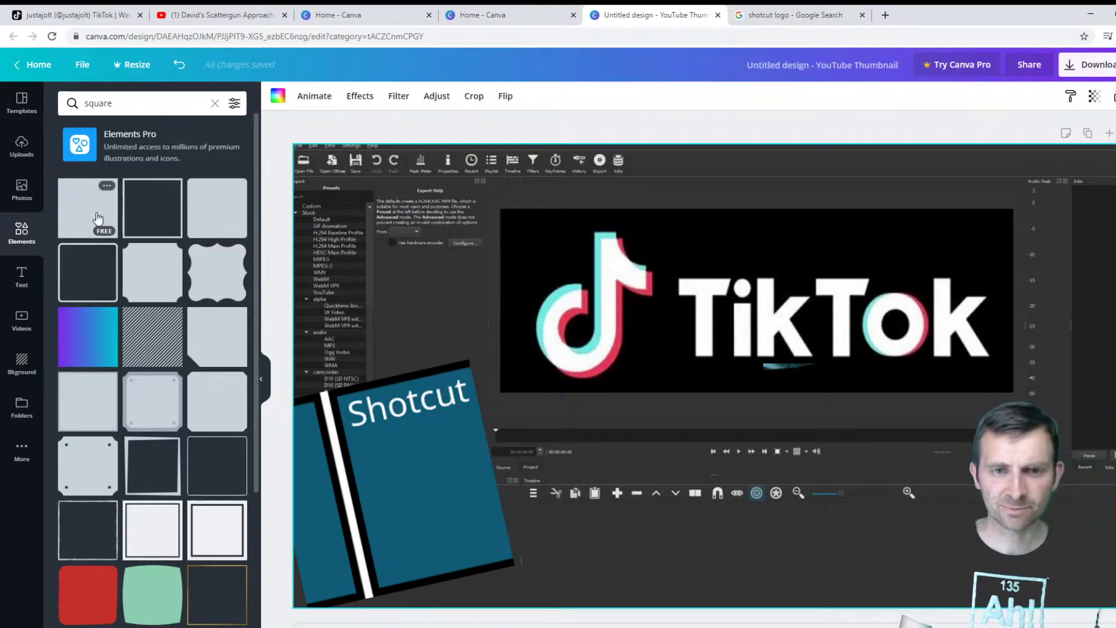
{"action": "left_click", "coordinate": [97, 217]}
{"action": "left_click_drag", "start_coordinate": [732, 359], "coordinate": [621, 427]}
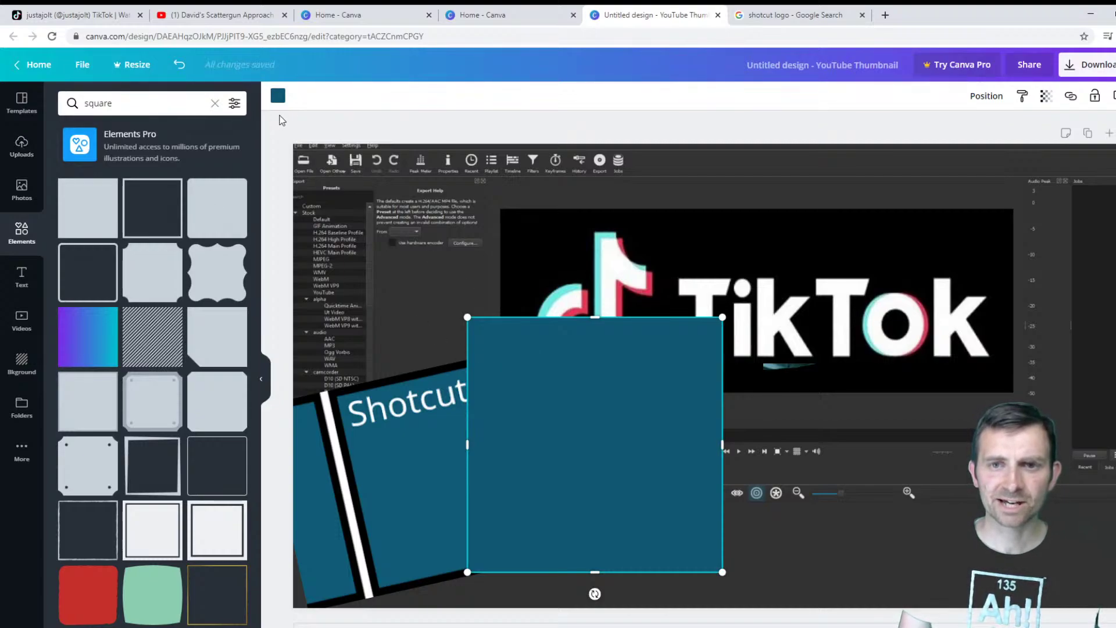
Step: Recolor the square light turquoise, duplicate it, and make the copy crimson red, placed over the thumbnail's lower right
{"action": "left_click", "coordinate": [278, 95]}
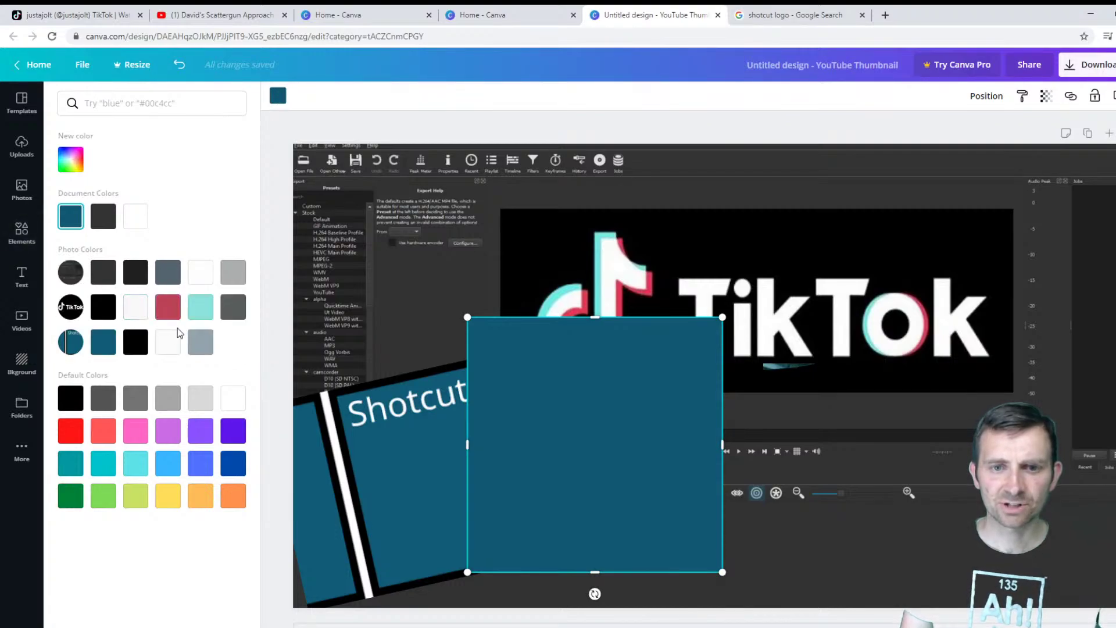
{"action": "left_click", "coordinate": [201, 307]}
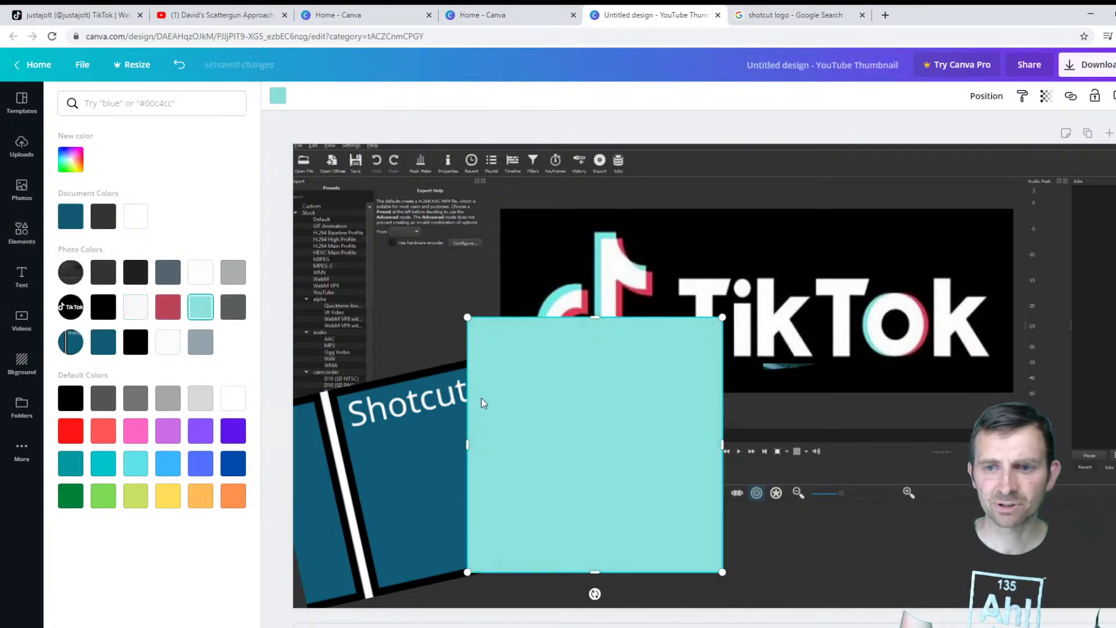
{"action": "key", "text": "ctrl+d"}
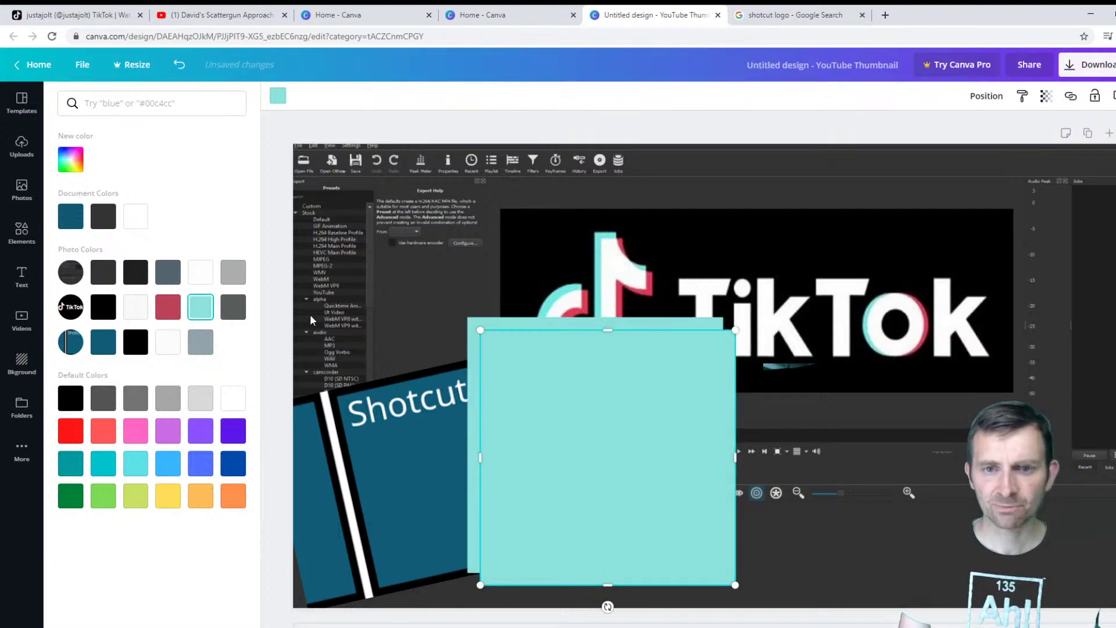
{"action": "left_click", "coordinate": [172, 308]}
{"action": "left_click_drag", "start_coordinate": [584, 427], "coordinate": [779, 441]}
Step: Move the turquoise square over the Shotcut logo, tilt it slightly counterclockwise, and send it backward behind the logo
{"action": "left_click_drag", "start_coordinate": [530, 426], "coordinate": [394, 472]}
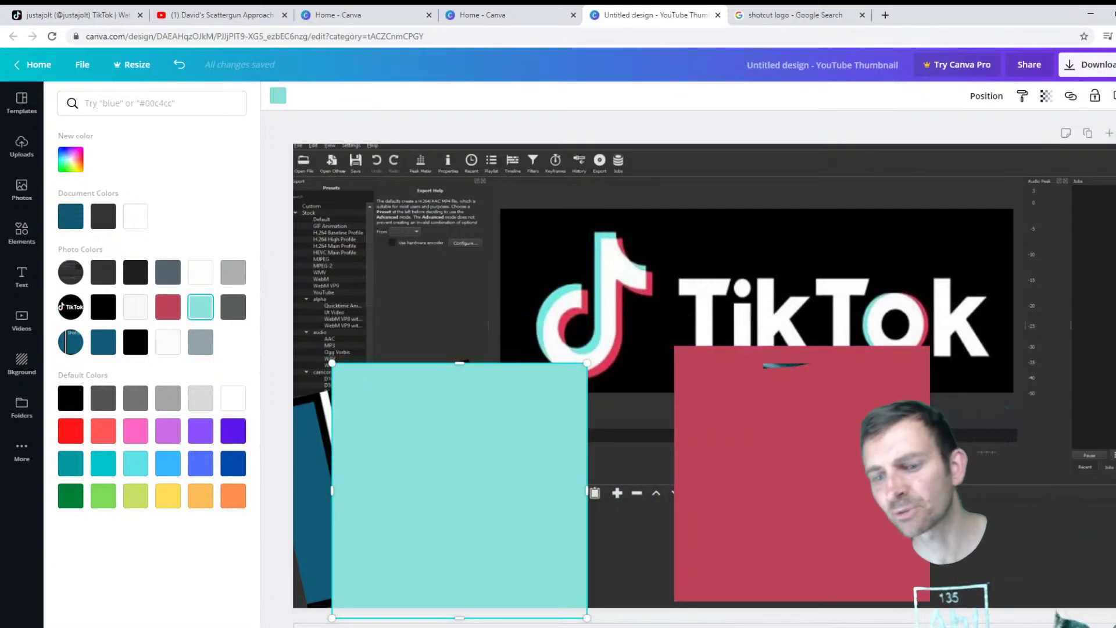
{"action": "left_click_drag", "start_coordinate": [447, 625], "coordinate": [484, 625]}
{"action": "left_click_drag", "start_coordinate": [482, 517], "coordinate": [394, 528]}
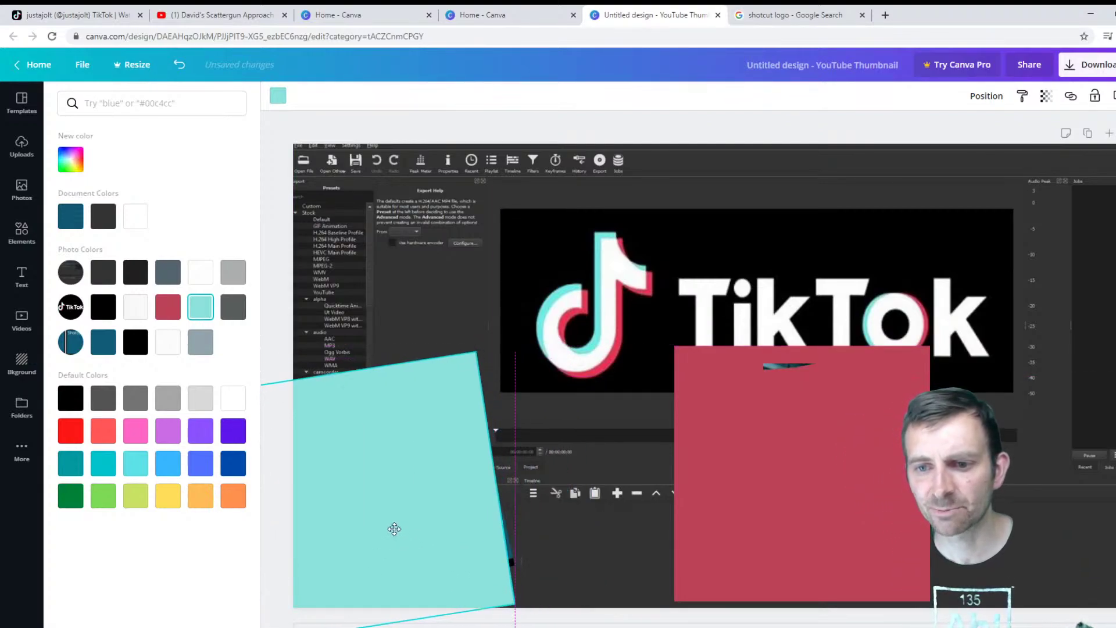
{"action": "left_click", "coordinate": [987, 96]}
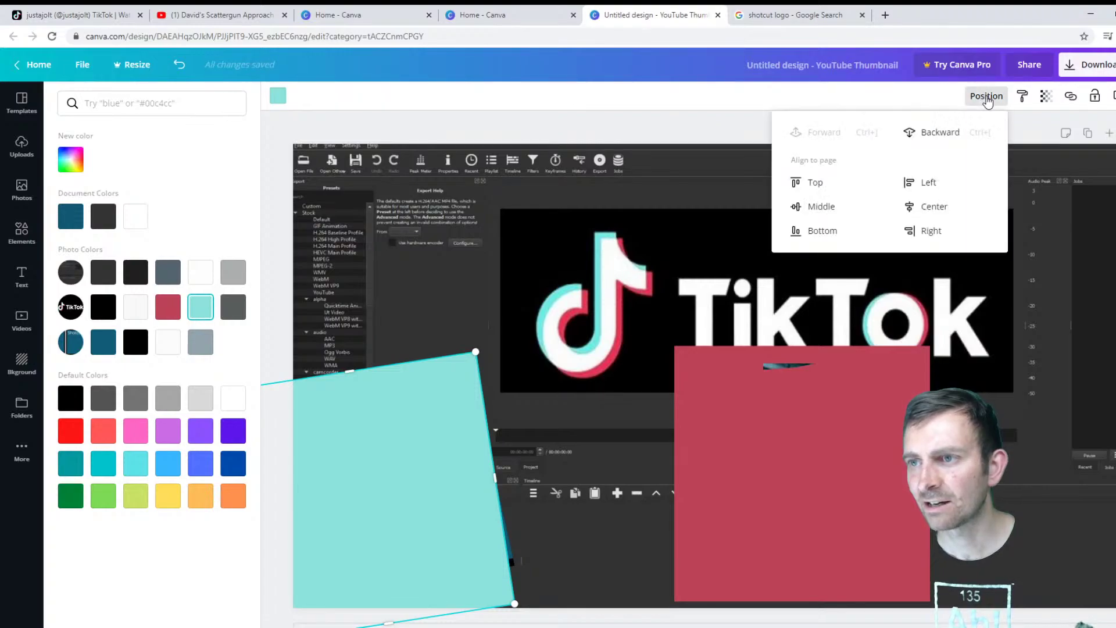
{"action": "left_click", "coordinate": [939, 133]}
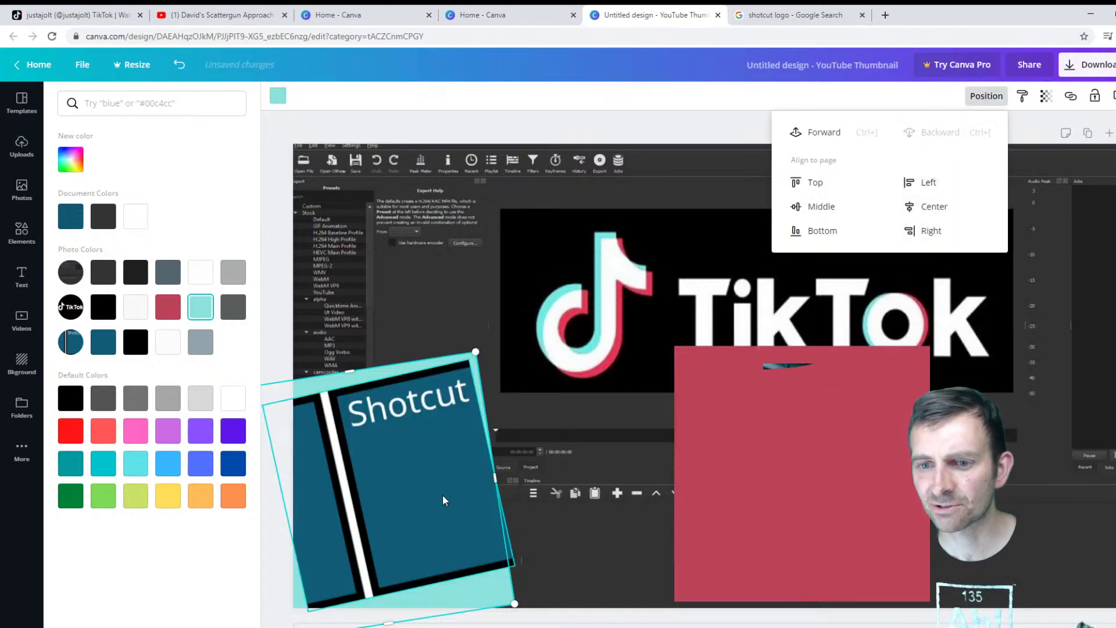
Step: Enlarge the Shotcut logo to about 377 × 377 and shift it left so the turquoise square's edge shows around it
{"action": "left_click", "coordinate": [467, 530]}
{"action": "left_click_drag", "start_coordinate": [516, 564], "coordinate": [542, 574]}
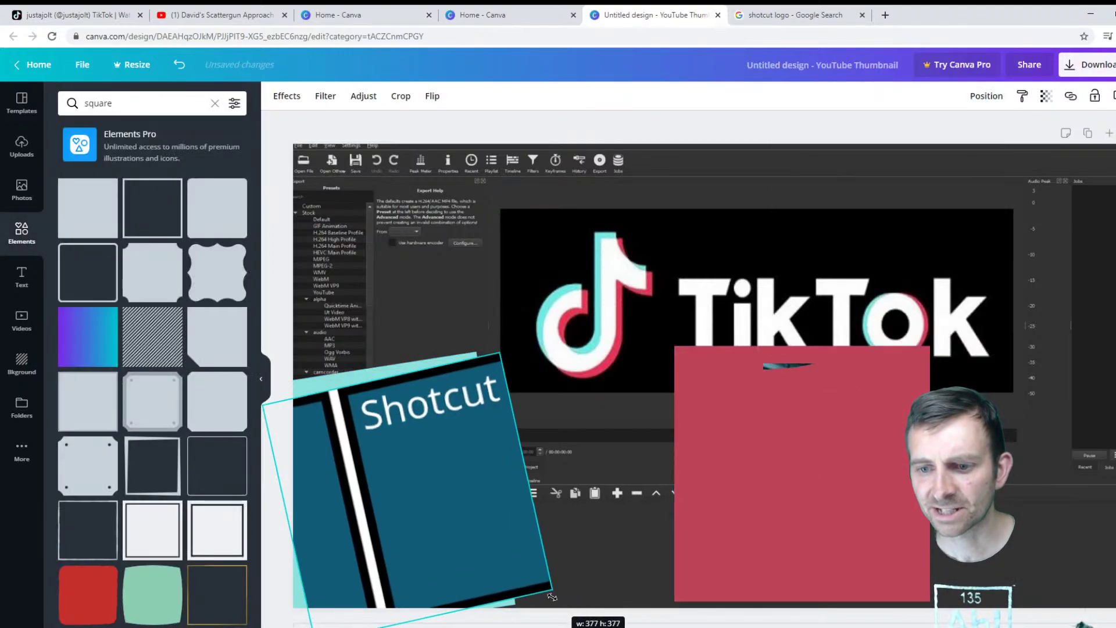
{"action": "left_click_drag", "start_coordinate": [458, 546], "coordinate": [440, 559]}
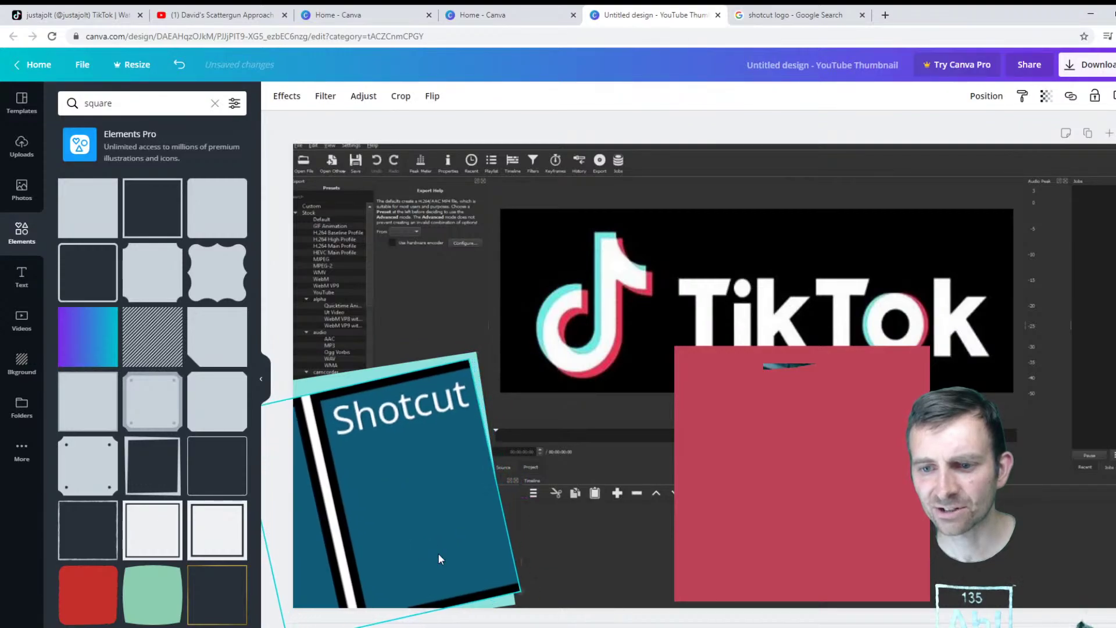
Step: Move the red square over the Shotcut logo, tilt it slightly more counterclockwise than the turquoise one, and send it backward behind both
{"action": "left_click_drag", "start_coordinate": [828, 498], "coordinate": [436, 510]}
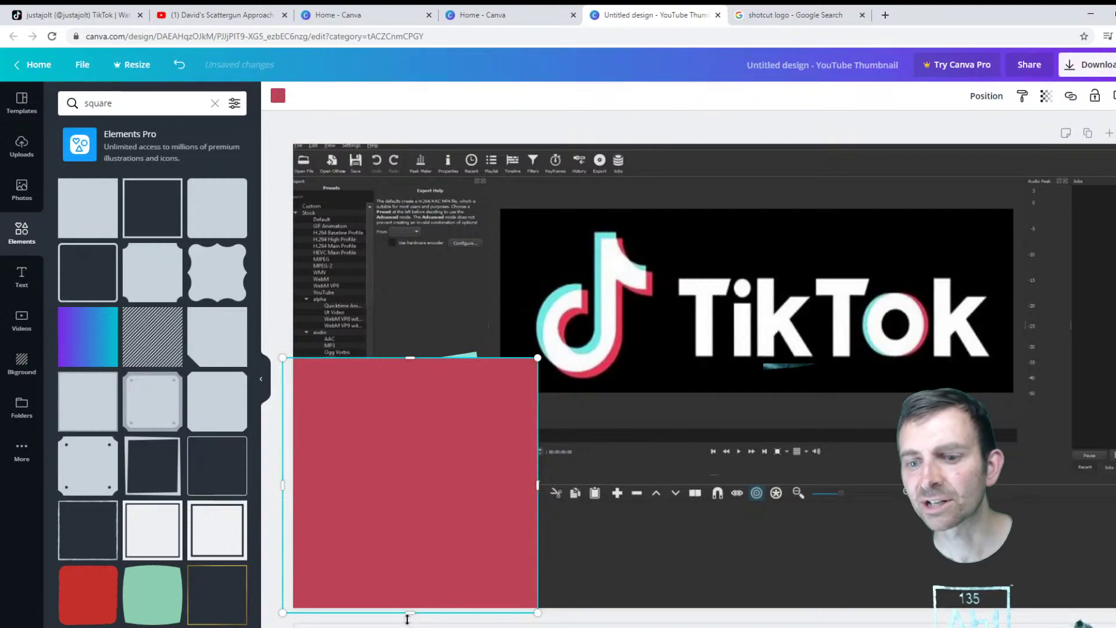
{"action": "left_click_drag", "start_coordinate": [407, 618], "coordinate": [441, 613]}
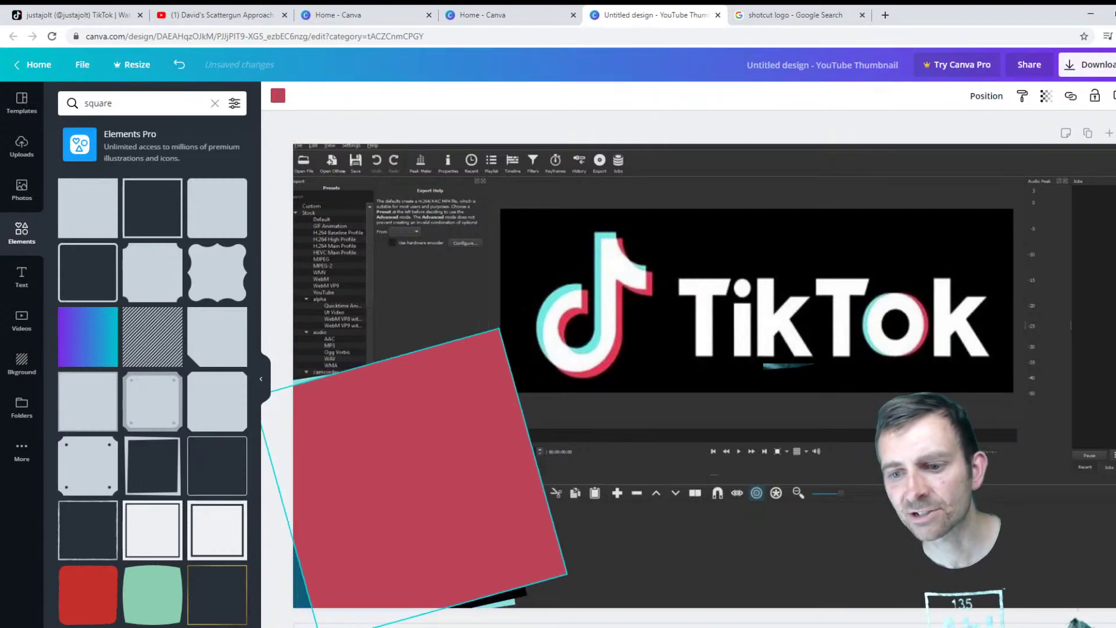
{"action": "left_click_drag", "start_coordinate": [469, 518], "coordinate": [432, 520]}
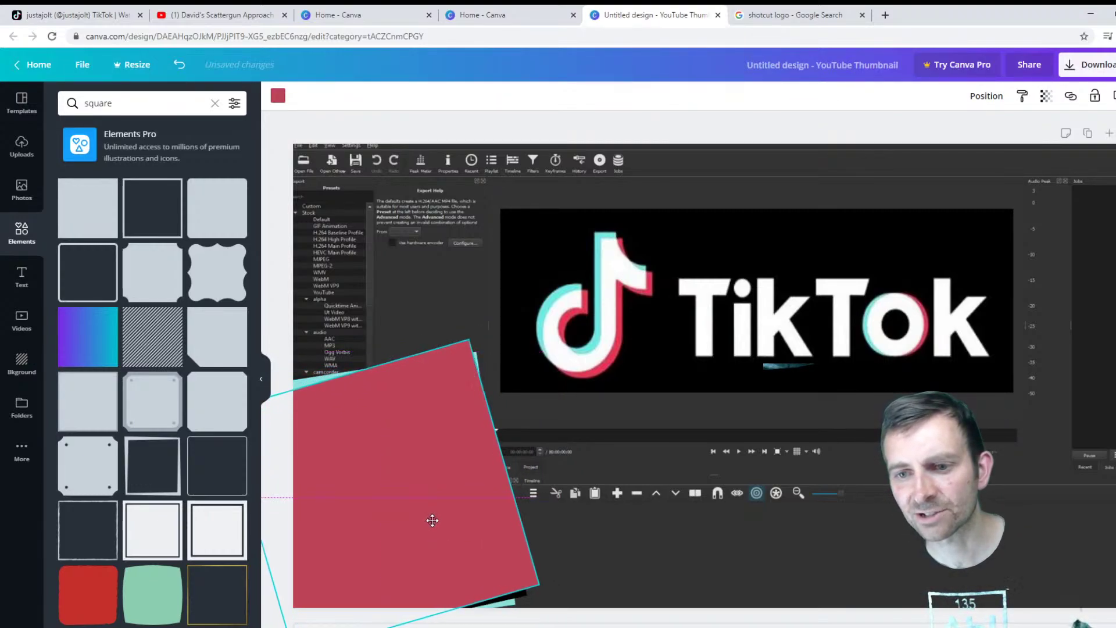
{"action": "left_click", "coordinate": [987, 96]}
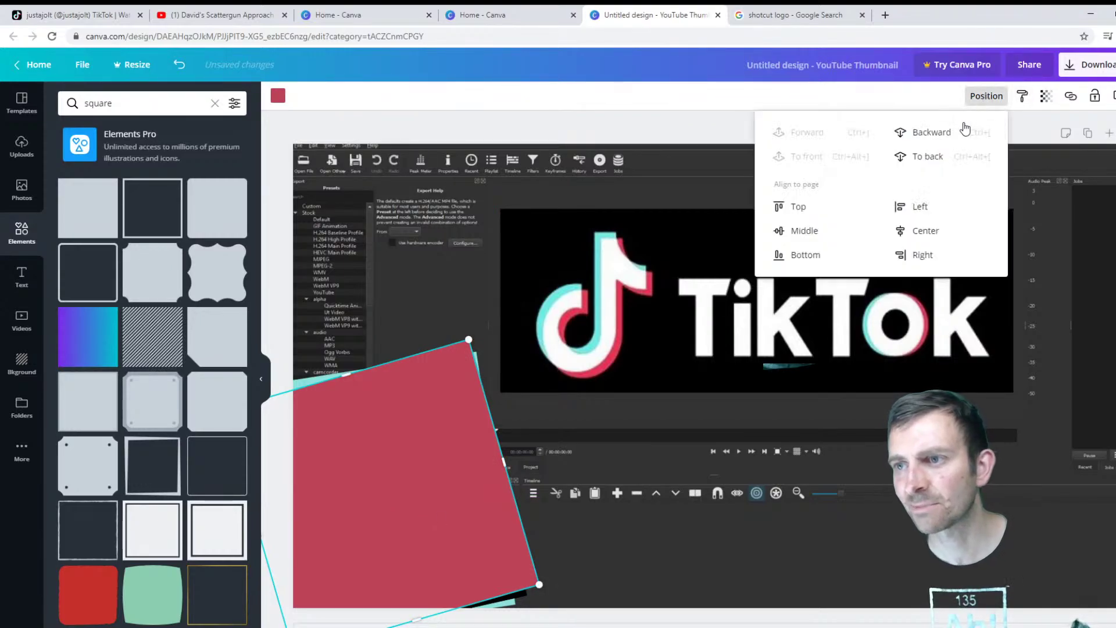
{"action": "left_click", "coordinate": [946, 132]}
Step: Enlarge the Shotcut logo slightly to about 386 × 386 from its upper-right corner
{"action": "left_click", "coordinate": [596, 458]}
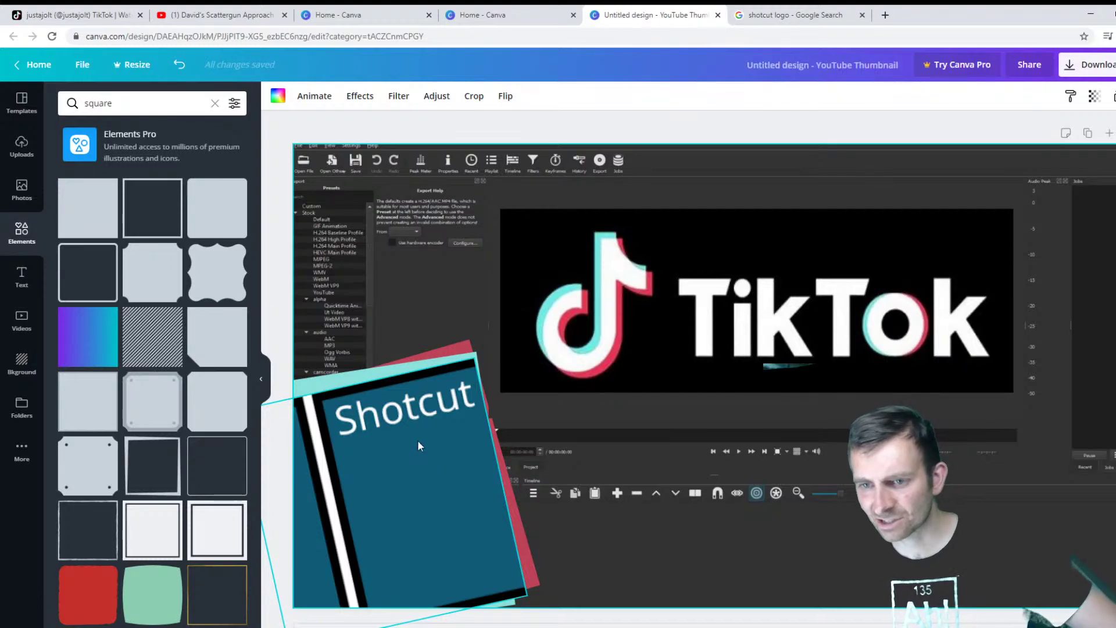
{"action": "left_click", "coordinate": [387, 444]}
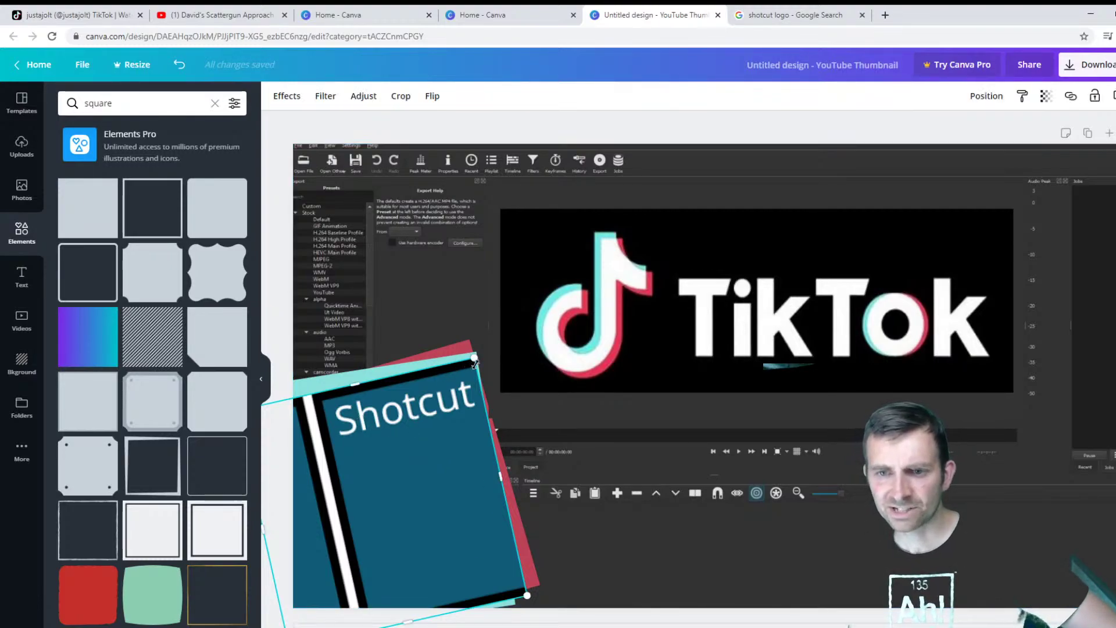
{"action": "left_click_drag", "start_coordinate": [475, 362], "coordinate": [471, 356]}
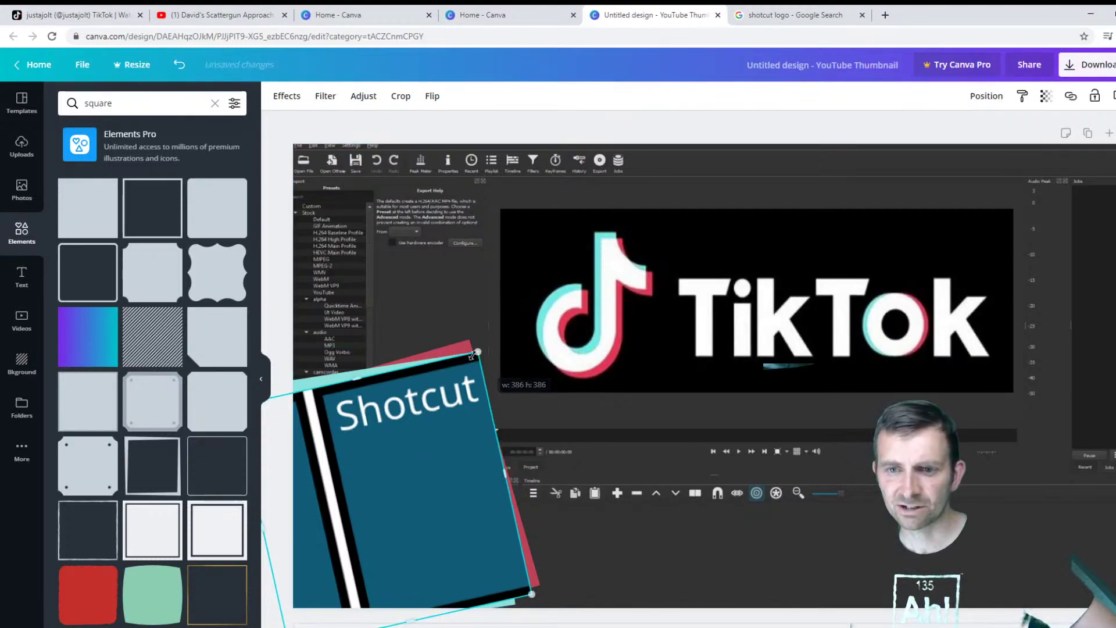
Step: Set the turquoise square's transparency to about 83
{"action": "left_click", "coordinate": [322, 378]}
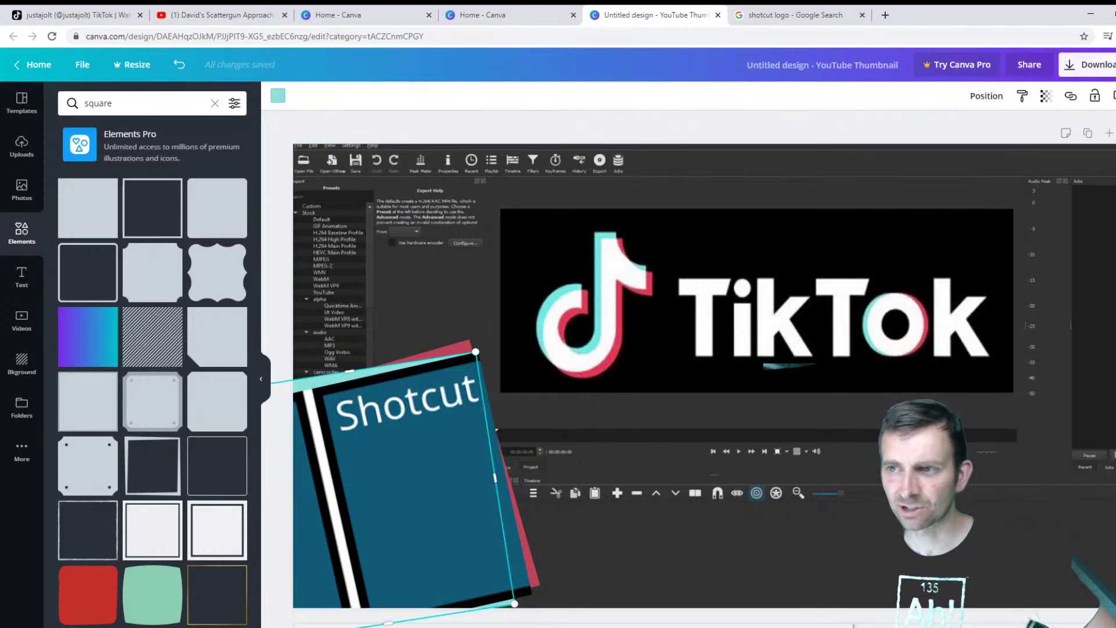
{"action": "left_click", "coordinate": [1044, 97]}
{"action": "mouse_move", "coordinate": [1003, 131]}
{"action": "left_mouse_down"}
{"action": "mouse_move", "coordinate": [982, 134]}
{"action": "mouse_move", "coordinate": [996, 139]}
{"action": "left_mouse_up"}
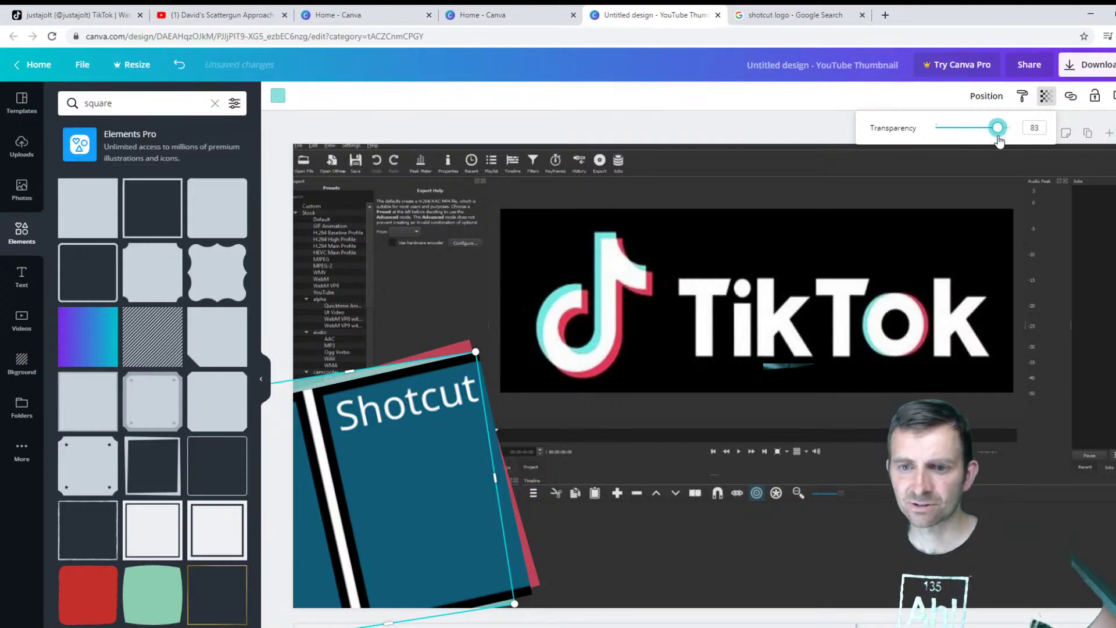
{"action": "left_click", "coordinate": [649, 548]}
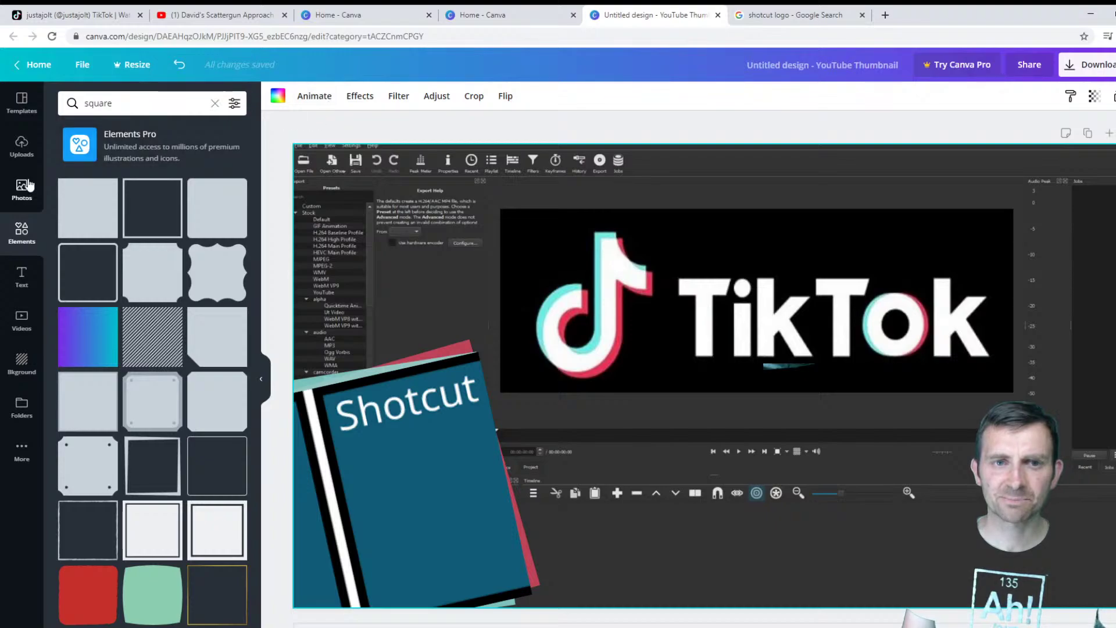
Step: Add a heading reading "EDITING A" in the thumbnail's upper-left corner, tilted slightly counterclockwise and enlarged to font size 83.1
{"action": "left_click", "coordinate": [22, 278]}
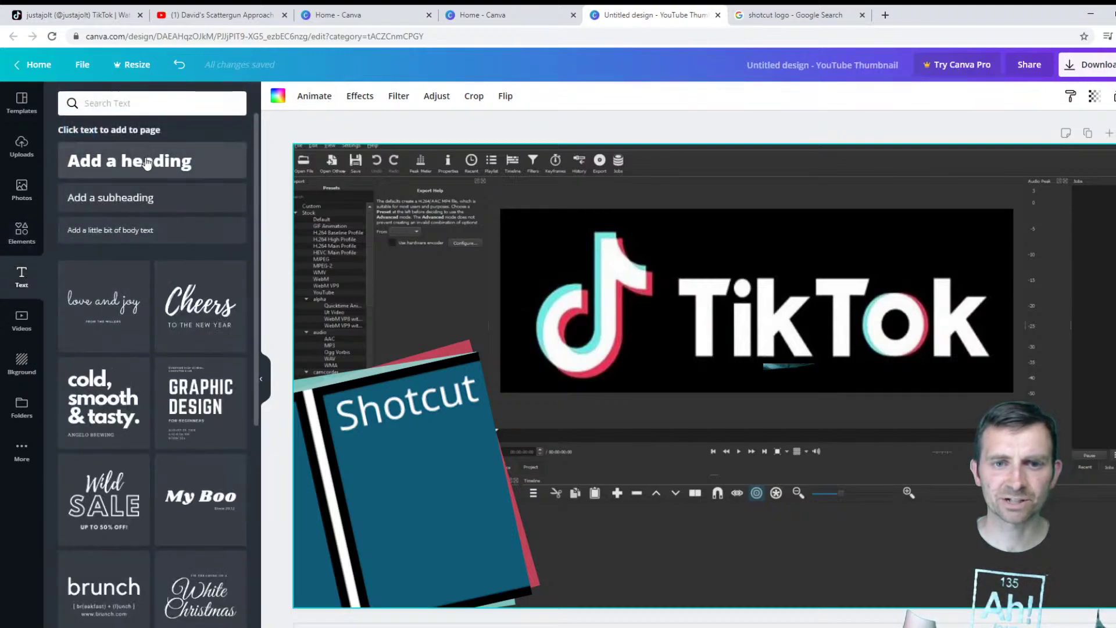
{"action": "left_click", "coordinate": [147, 165]}
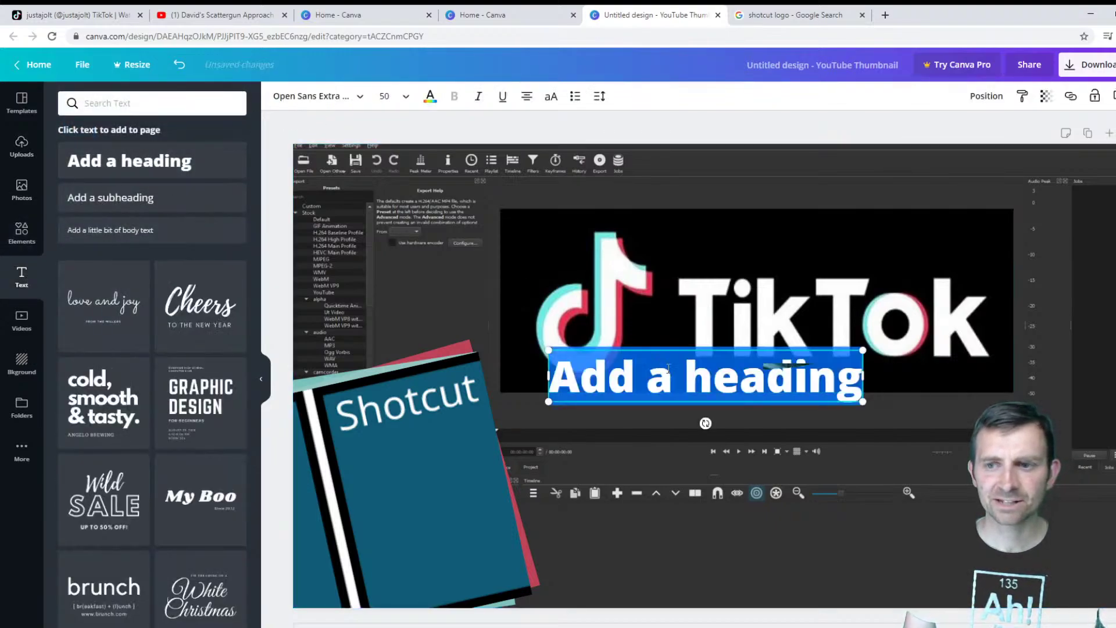
{"action": "left_click_drag", "start_coordinate": [677, 406], "coordinate": [497, 254]}
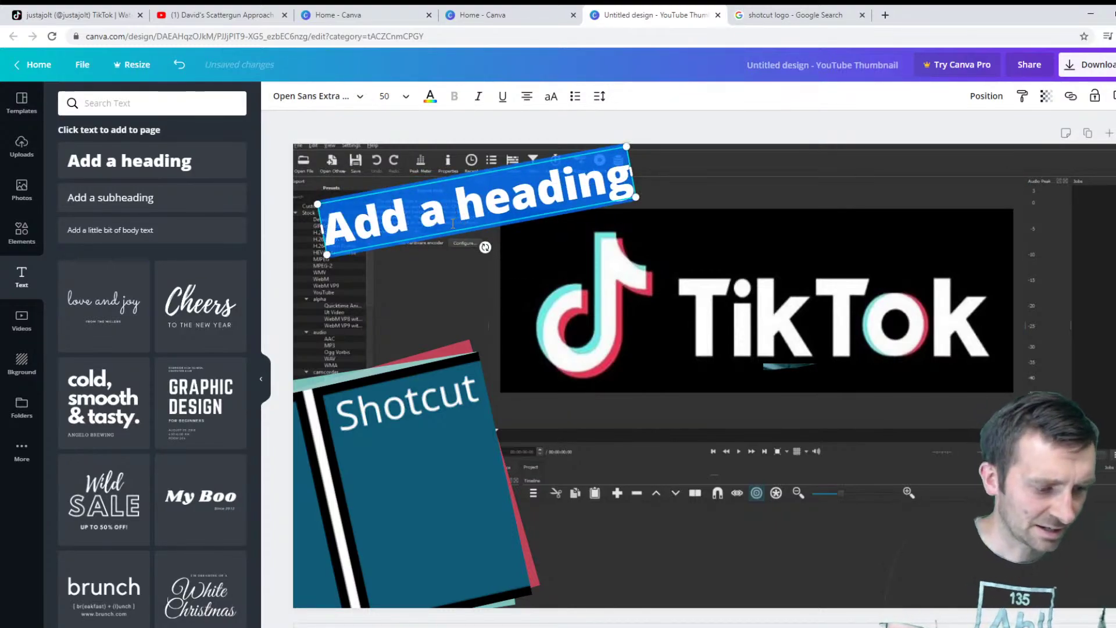
{"action": "type", "text": "EDITING"}
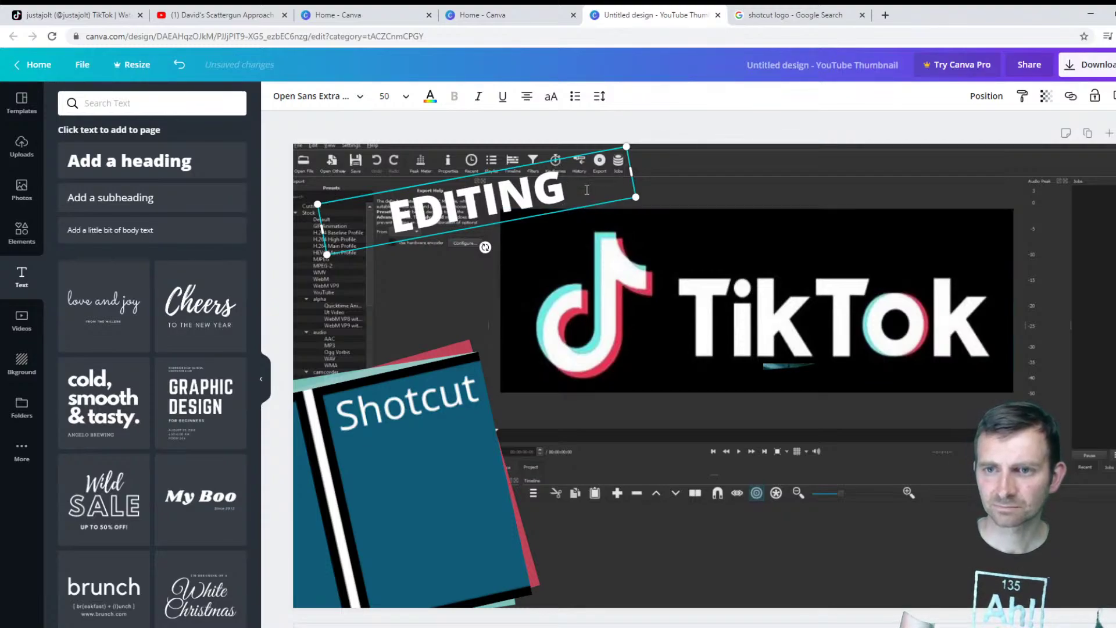
{"action": "type", "text": " A"}
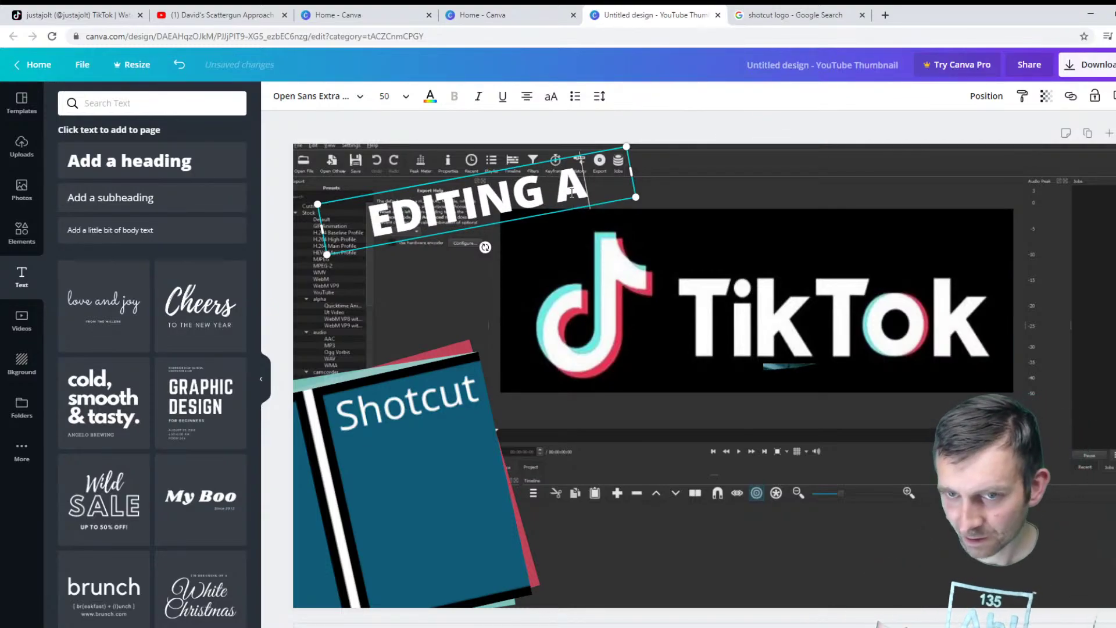
{"action": "left_click_drag", "start_coordinate": [636, 160], "coordinate": [697, 129]}
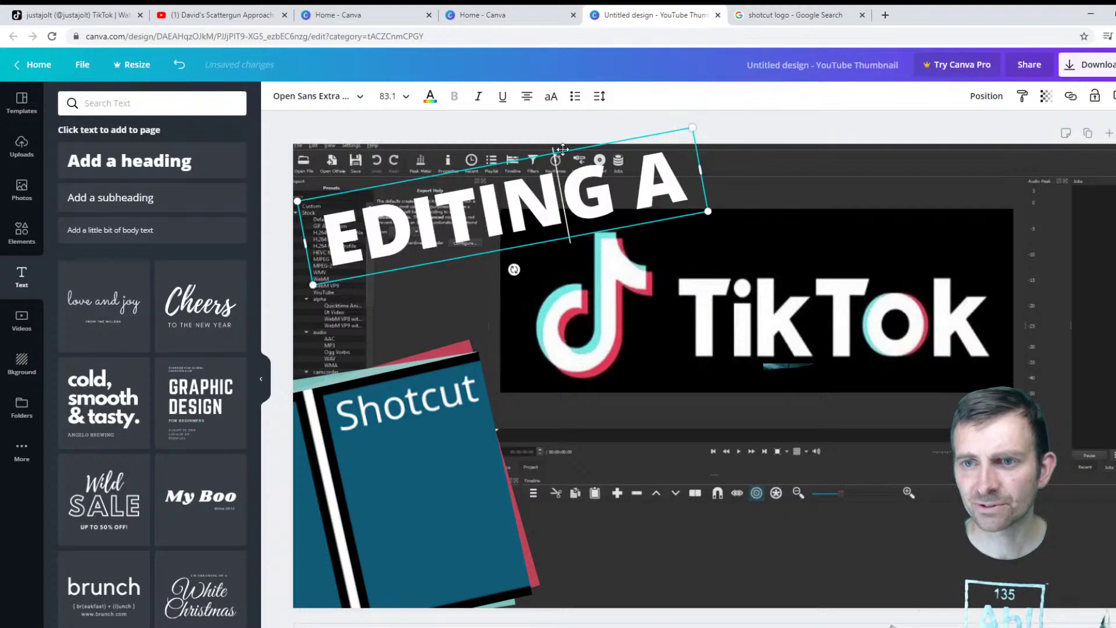
{"action": "left_click_drag", "start_coordinate": [563, 150], "coordinate": [539, 153]}
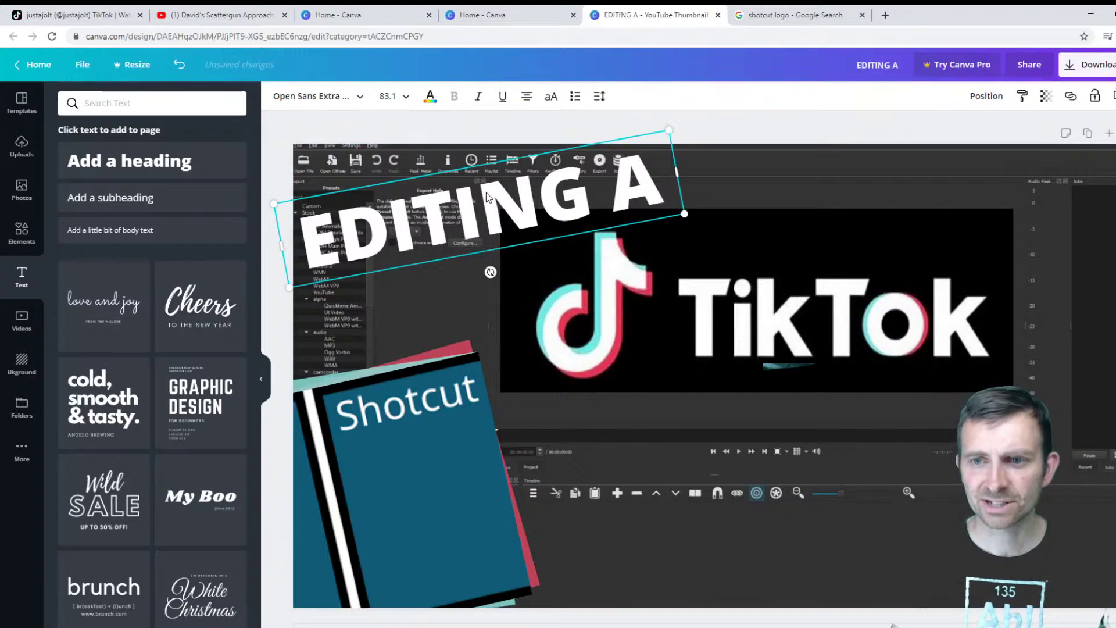
Step: Select the Shotcut logo with both colored squares and move them together to the thumbnail's lower-right corner
{"action": "left_click", "coordinate": [716, 488]}
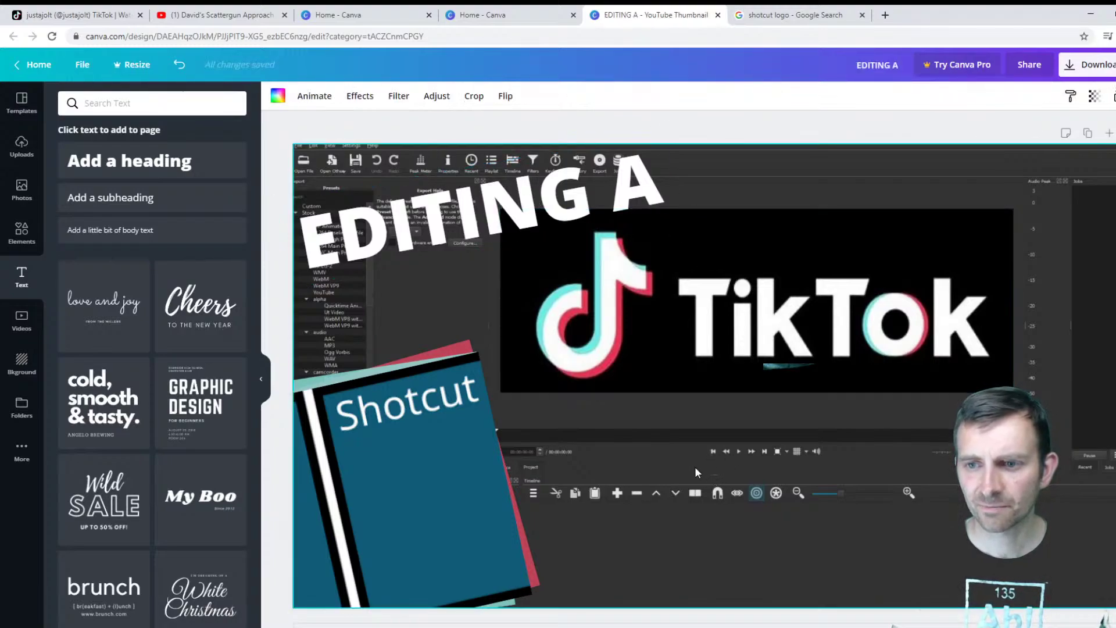
{"action": "left_click_drag", "start_coordinate": [570, 466], "coordinate": [378, 588]}
{"action": "left_click_drag", "start_coordinate": [395, 489], "coordinate": [989, 538]}
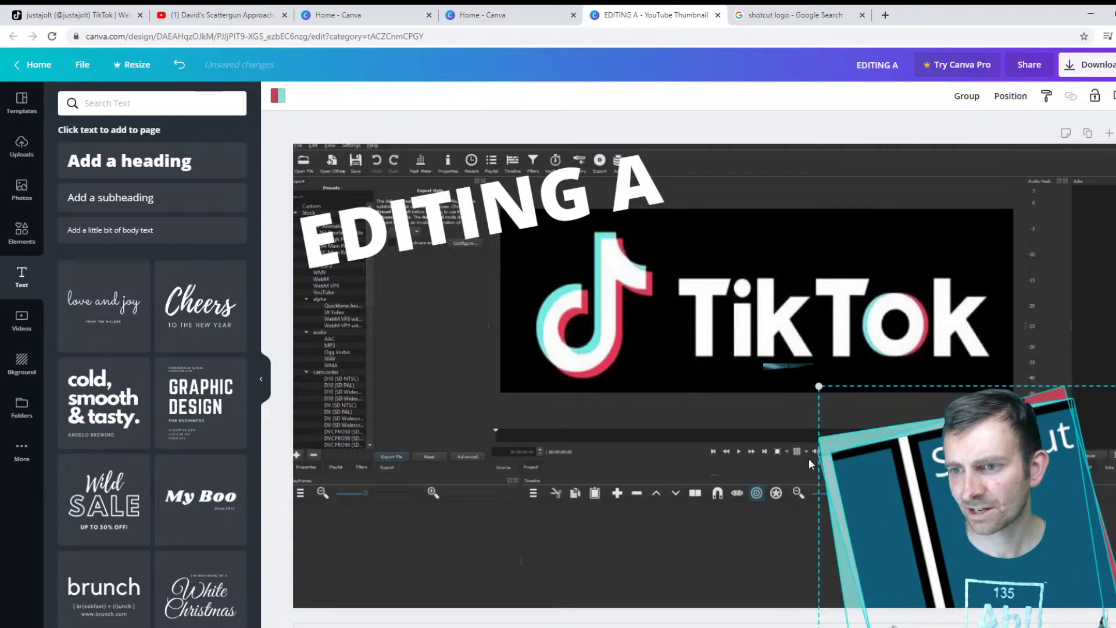
{"action": "left_click", "coordinate": [752, 414]}
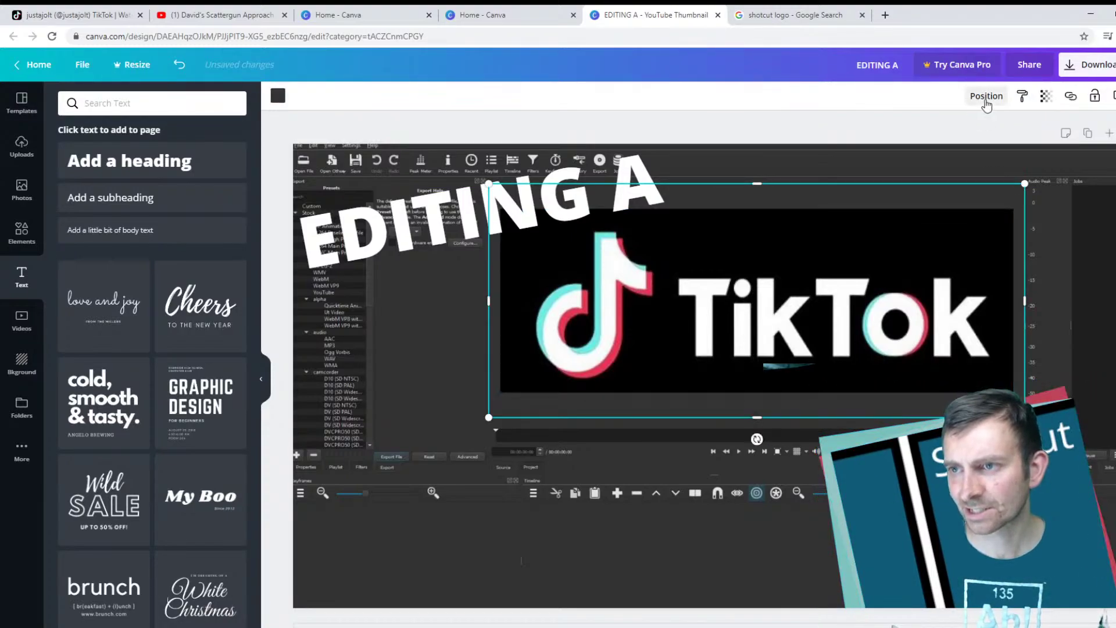
{"action": "left_click", "coordinate": [986, 100]}
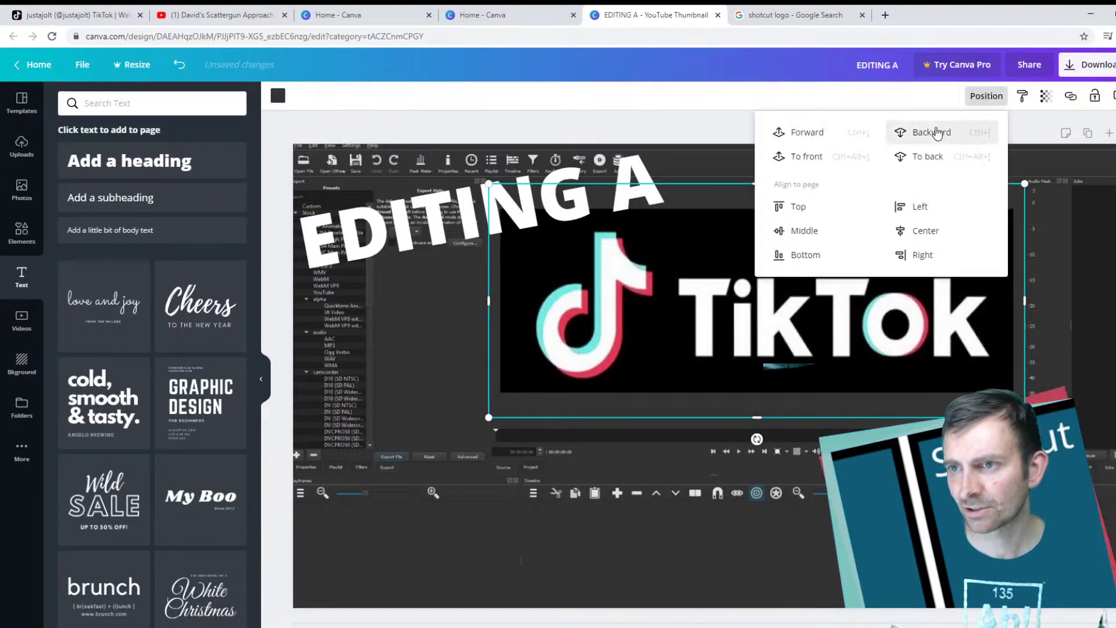
{"action": "left_click", "coordinate": [706, 473]}
Step: Enlarge the Shotcut logo and its two squares together and lower them to just beneath the TikTok banner in the lower-right corner
{"action": "left_click", "coordinate": [837, 615]}
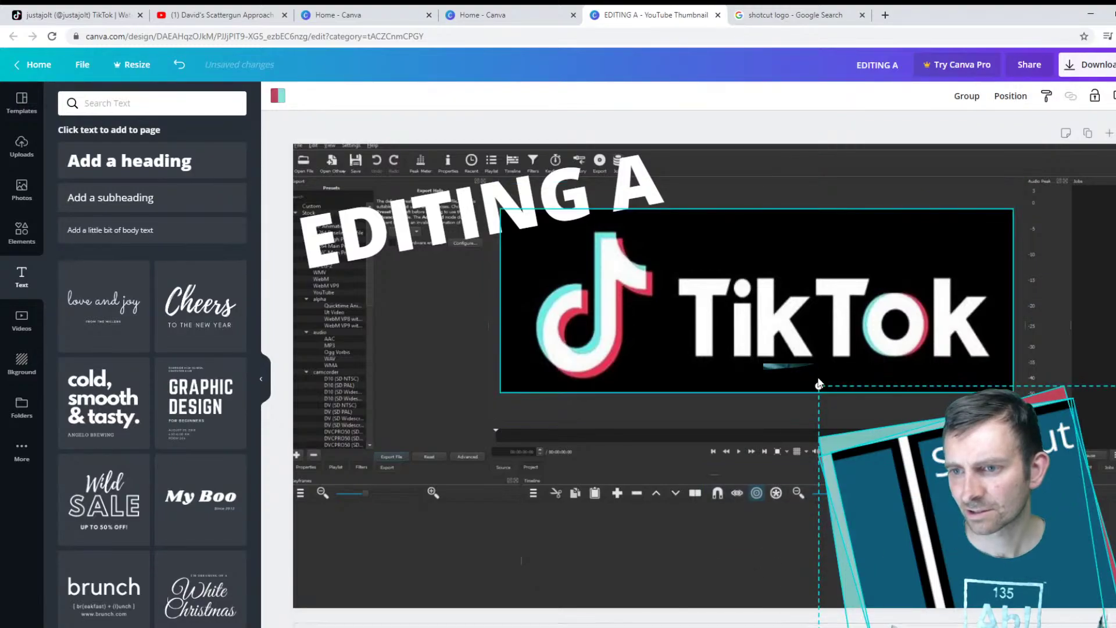
{"action": "left_click_drag", "start_coordinate": [819, 386], "coordinate": [586, 153]}
{"action": "left_click_drag", "start_coordinate": [781, 392], "coordinate": [850, 616]}
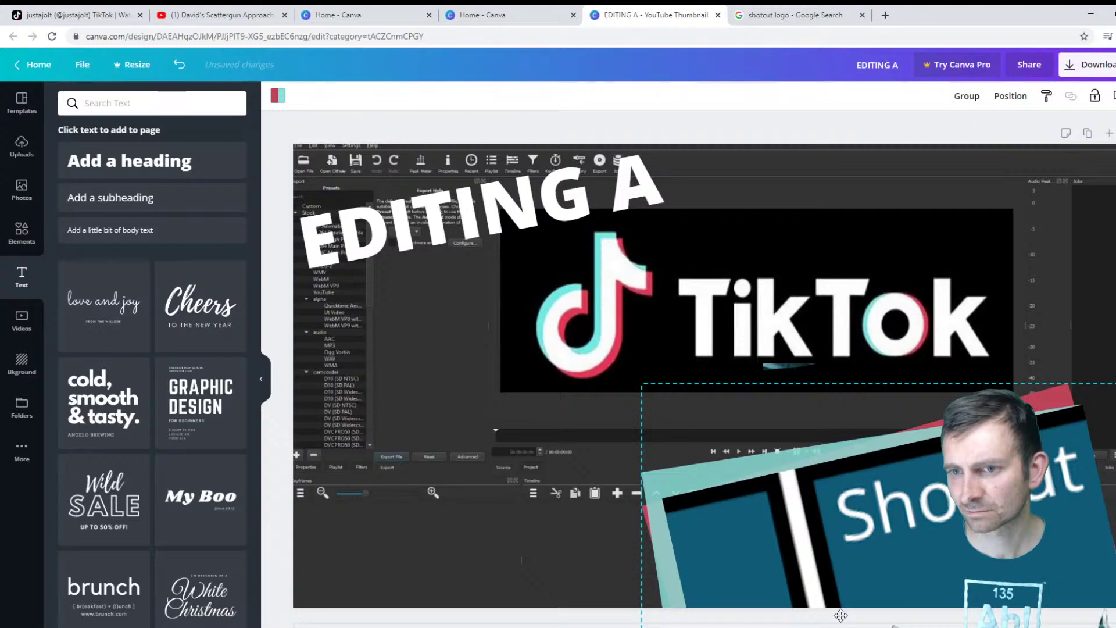
Step: Duplicate the "EDITING A" heading, move the copy below the TikTok banner, and change its text to "USING"
{"action": "left_click", "coordinate": [490, 212]}
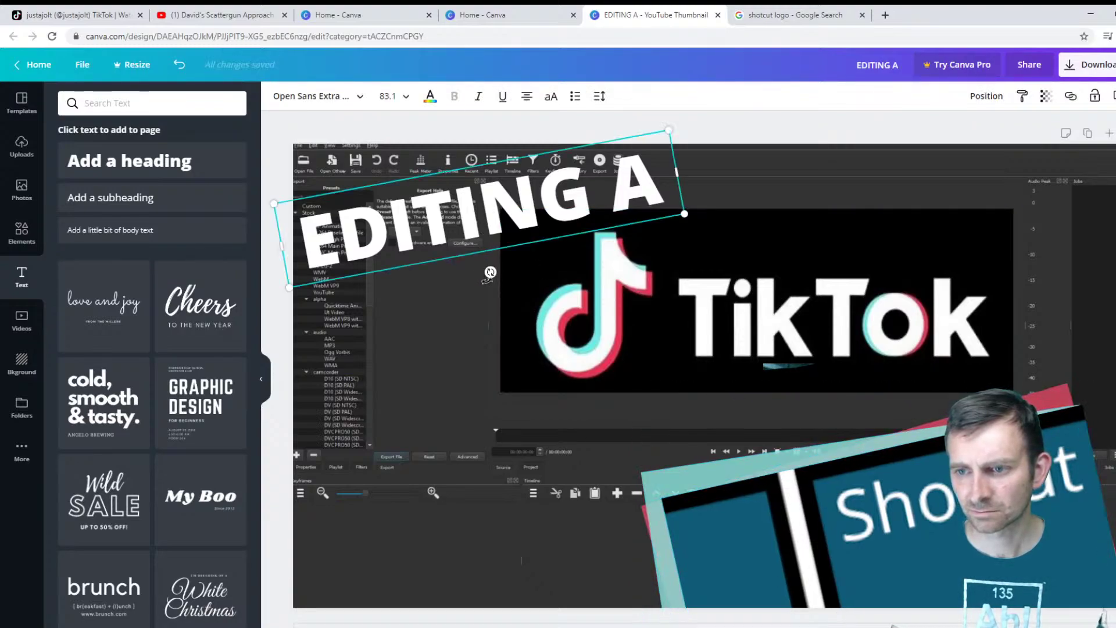
{"action": "key", "text": "ctrl+v"}
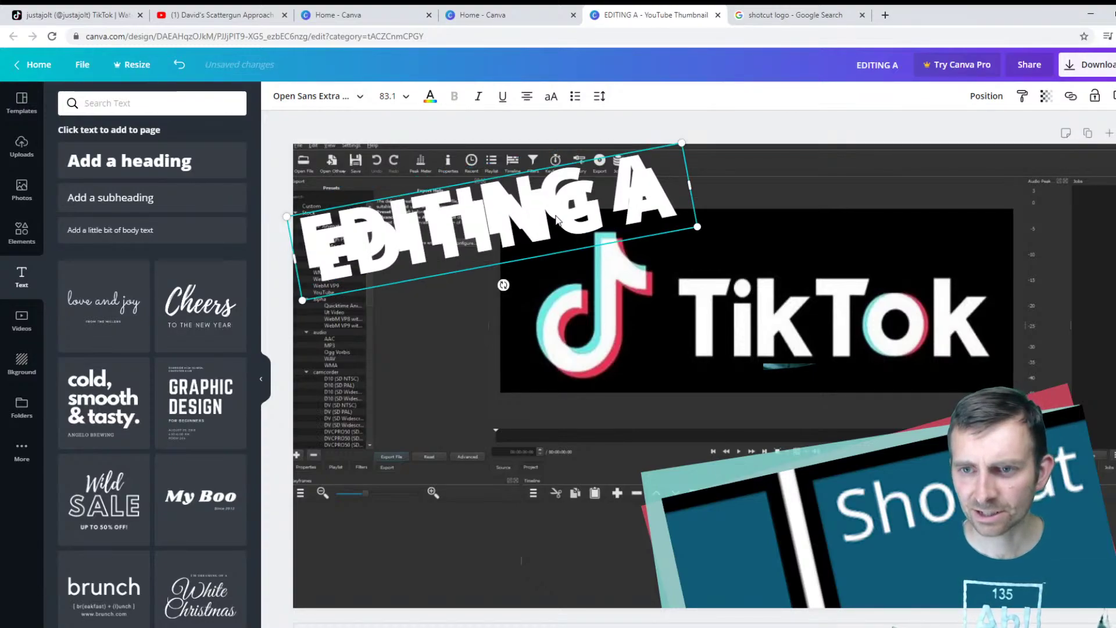
{"action": "left_click_drag", "start_coordinate": [554, 219], "coordinate": [600, 446]}
{"action": "double_click", "coordinate": [600, 446]}
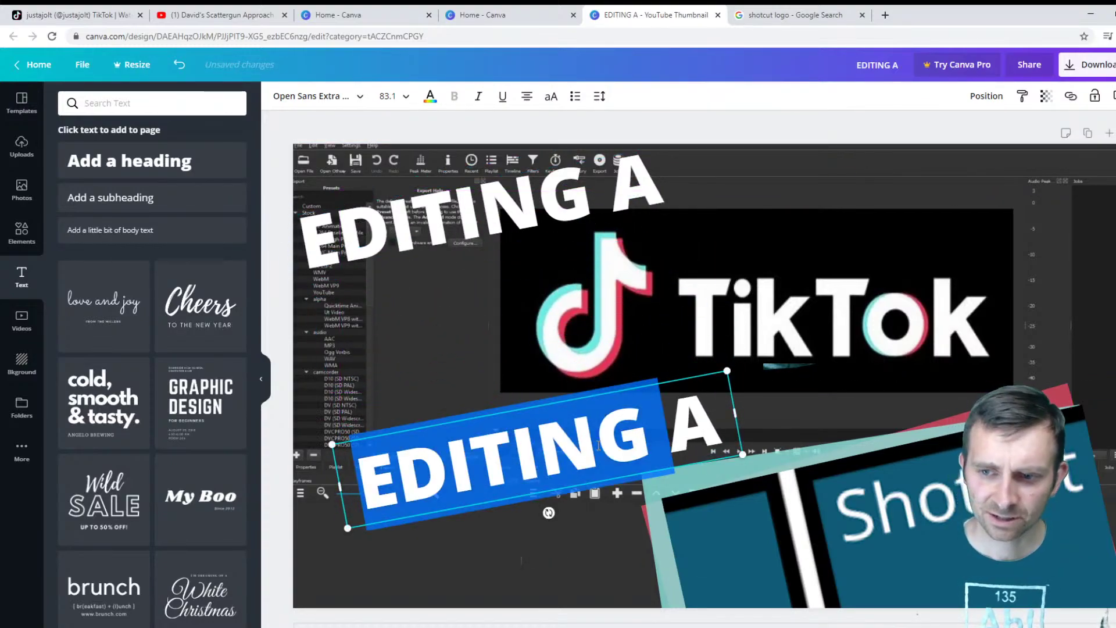
{"action": "type", "text": "USINGA"}
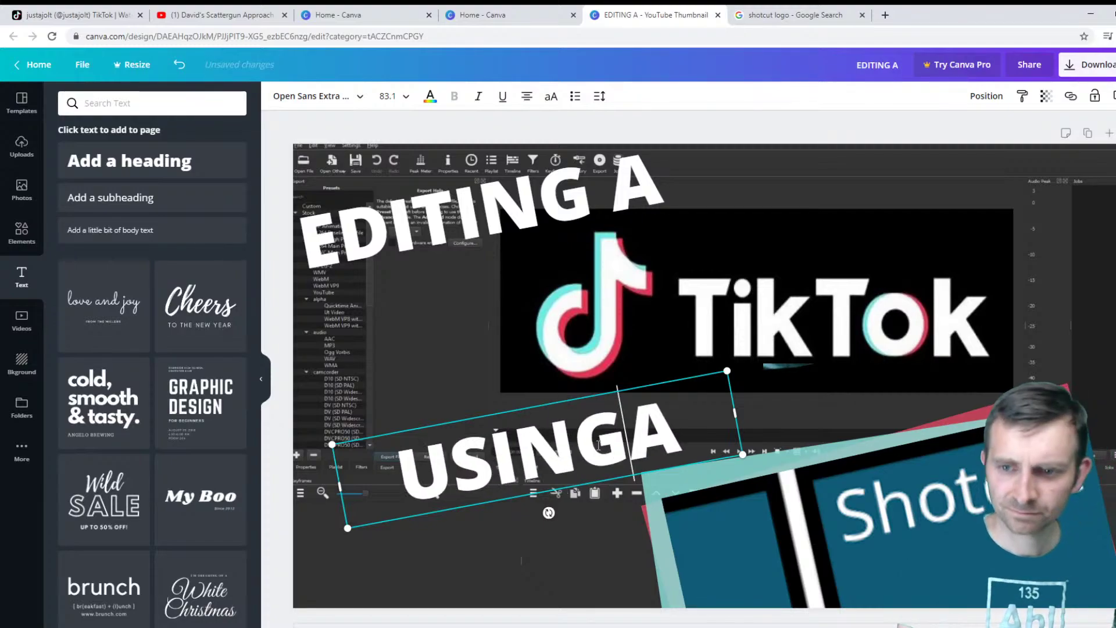
{"action": "key", "text": "Delete"}
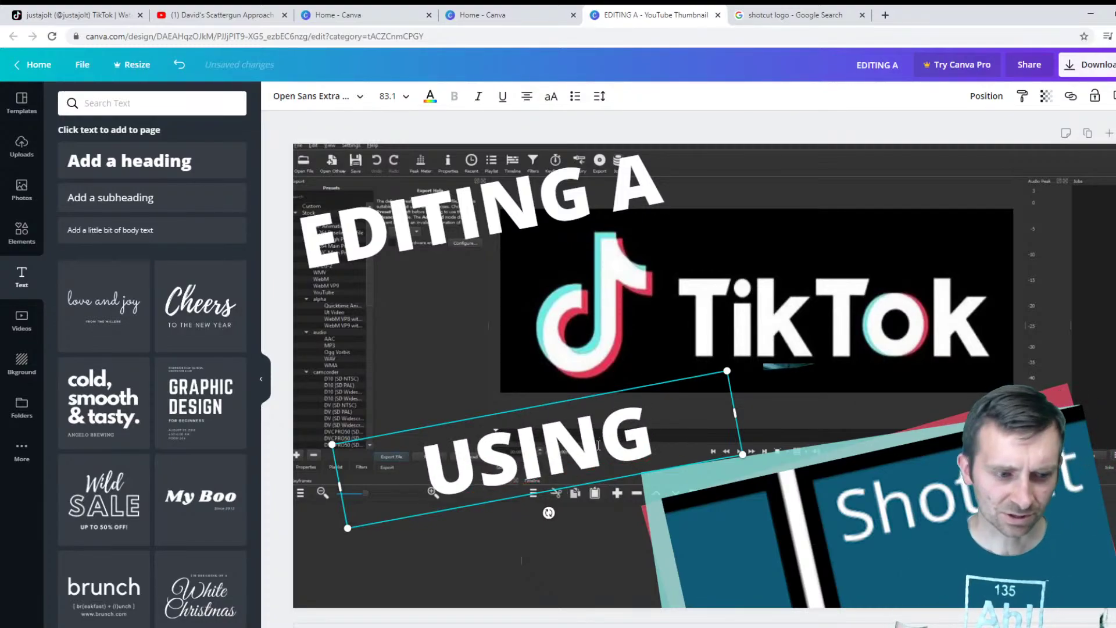
Step: Tilt the "USING" heading slightly clockwise, narrow its text box to fit the word, and place it beside the Shotcut logo
{"action": "mouse_move", "coordinate": [548, 513]}
{"action": "left_mouse_down"}
{"action": "mouse_move", "coordinate": [525, 546]}
{"action": "mouse_move", "coordinate": [540, 551]}
{"action": "mouse_move", "coordinate": [532, 513]}
{"action": "left_mouse_up"}
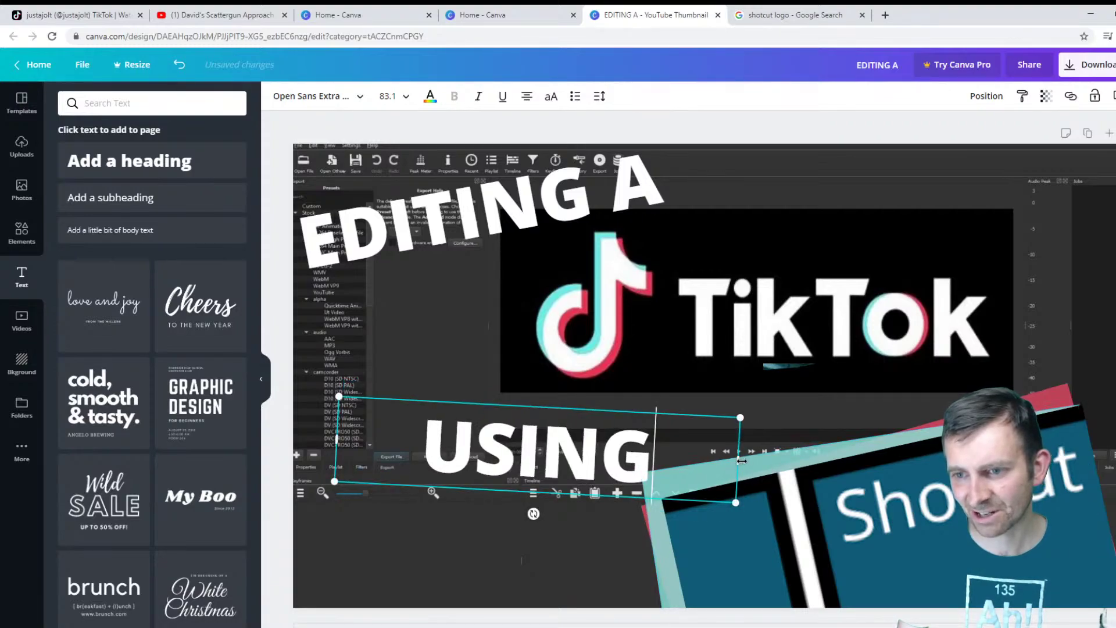
{"action": "left_click_drag", "start_coordinate": [742, 461], "coordinate": [587, 459]}
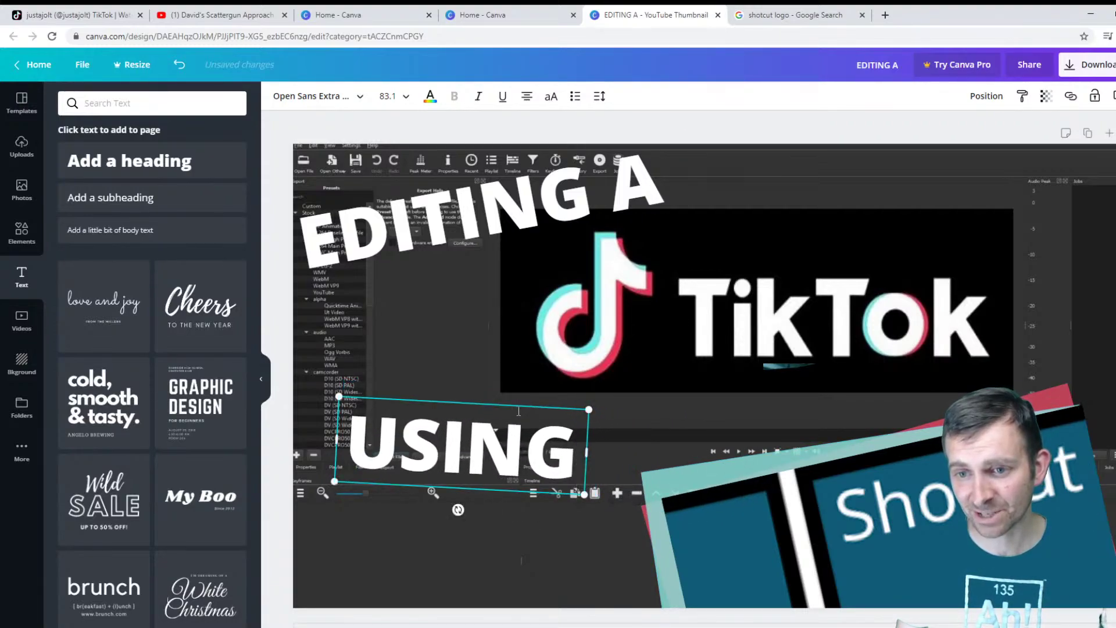
{"action": "left_click_drag", "start_coordinate": [526, 402], "coordinate": [567, 473]}
Step: Recolor the "USING" heading with the custom bright yellow #faff00
{"action": "double_click", "coordinate": [508, 478]}
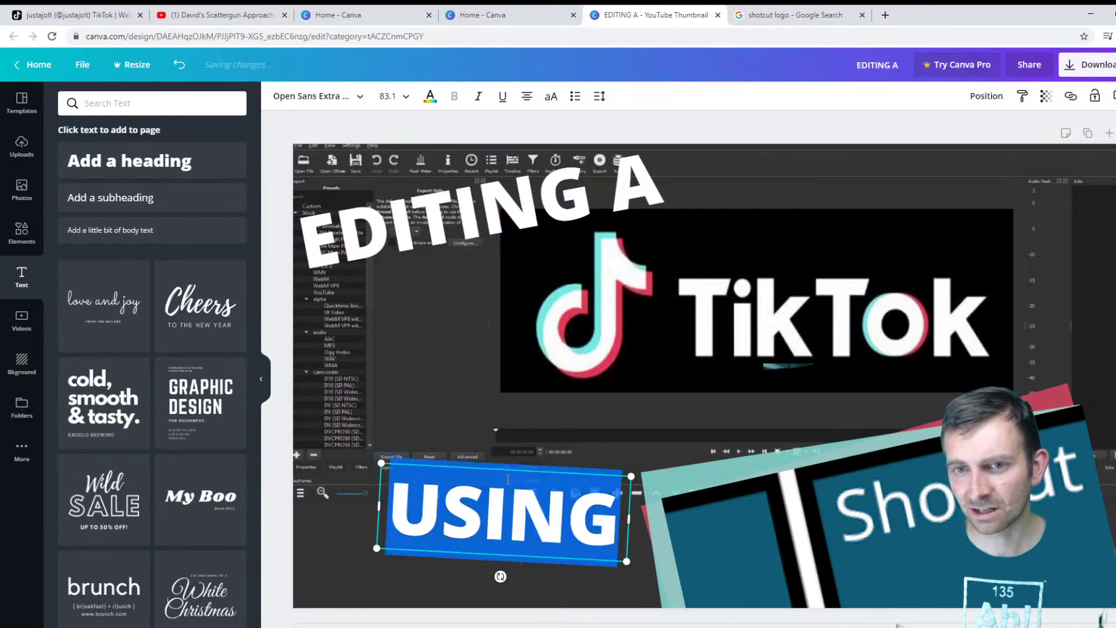
{"action": "left_click", "coordinate": [432, 98]}
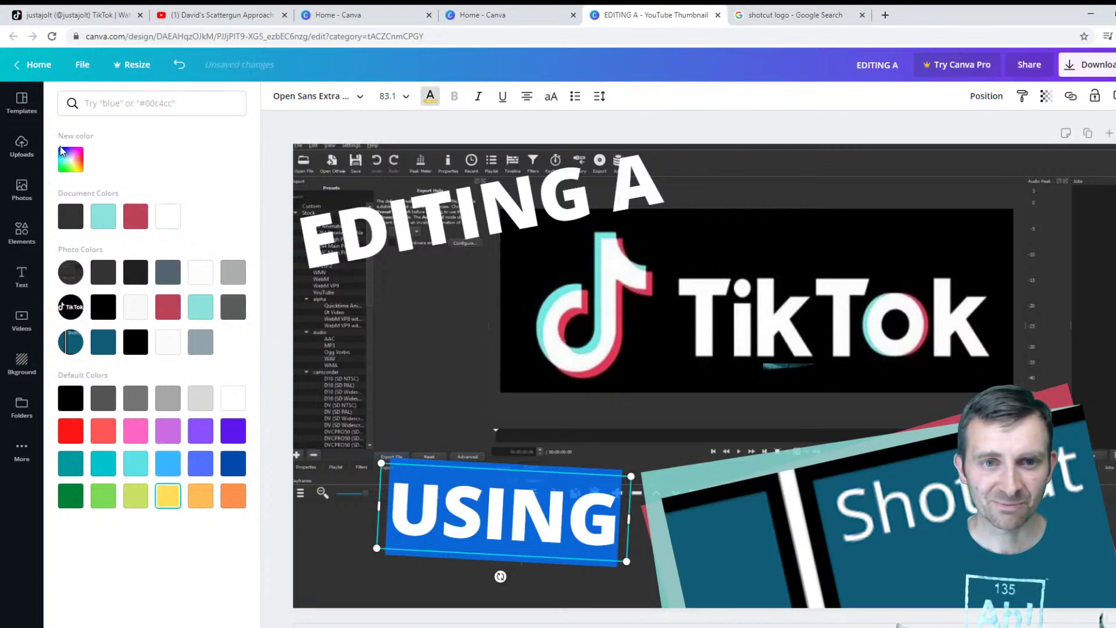
{"action": "left_click", "coordinate": [72, 160]}
{"action": "left_click_drag", "start_coordinate": [95, 263], "coordinate": [105, 264]}
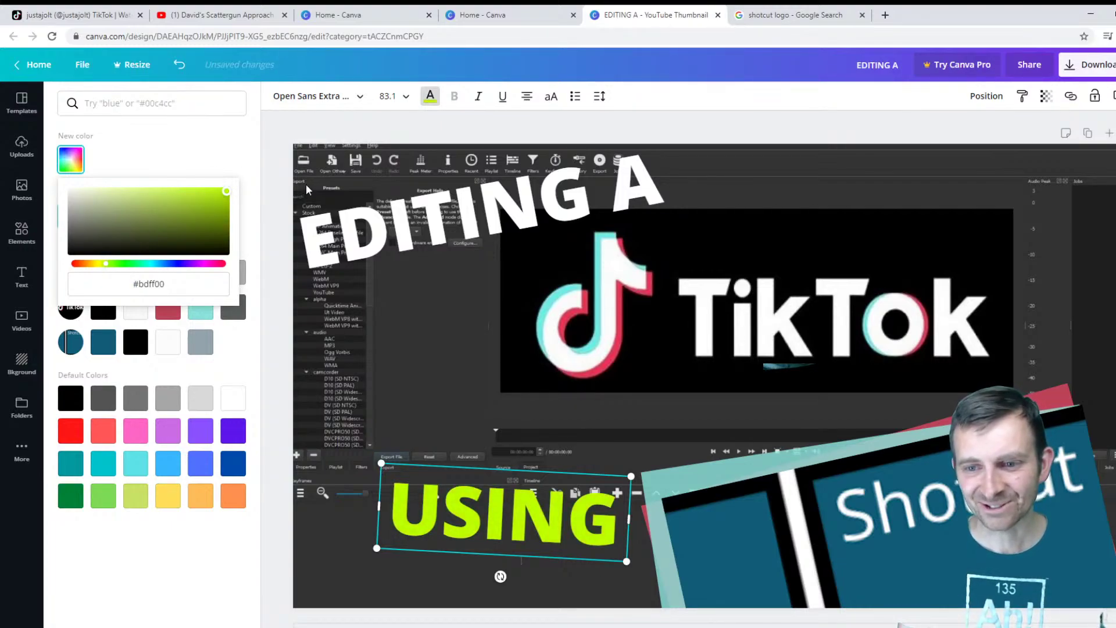
{"action": "left_click_drag", "start_coordinate": [174, 202], "coordinate": [230, 192]}
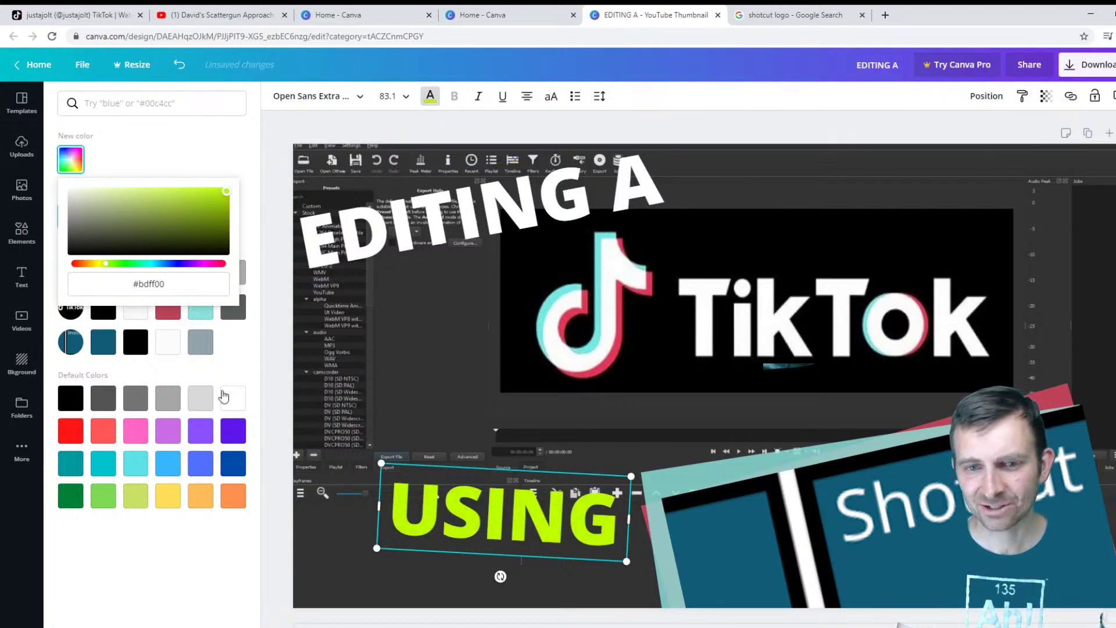
{"action": "left_click_drag", "start_coordinate": [107, 266], "coordinate": [101, 270]}
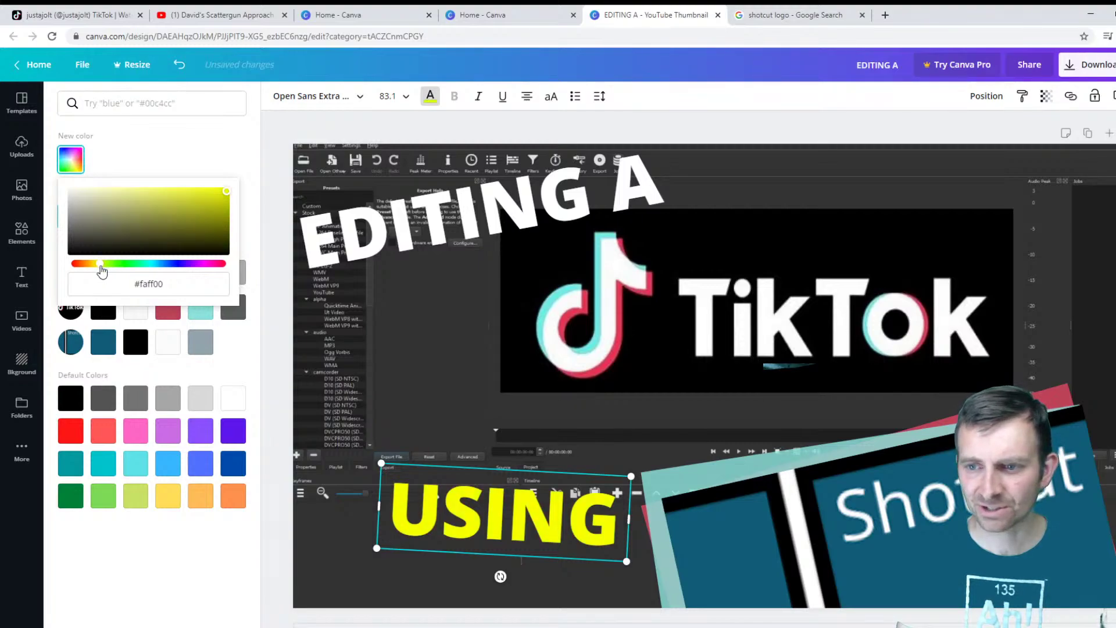
{"action": "left_click", "coordinate": [452, 347]}
{"action": "left_click", "coordinate": [466, 361]}
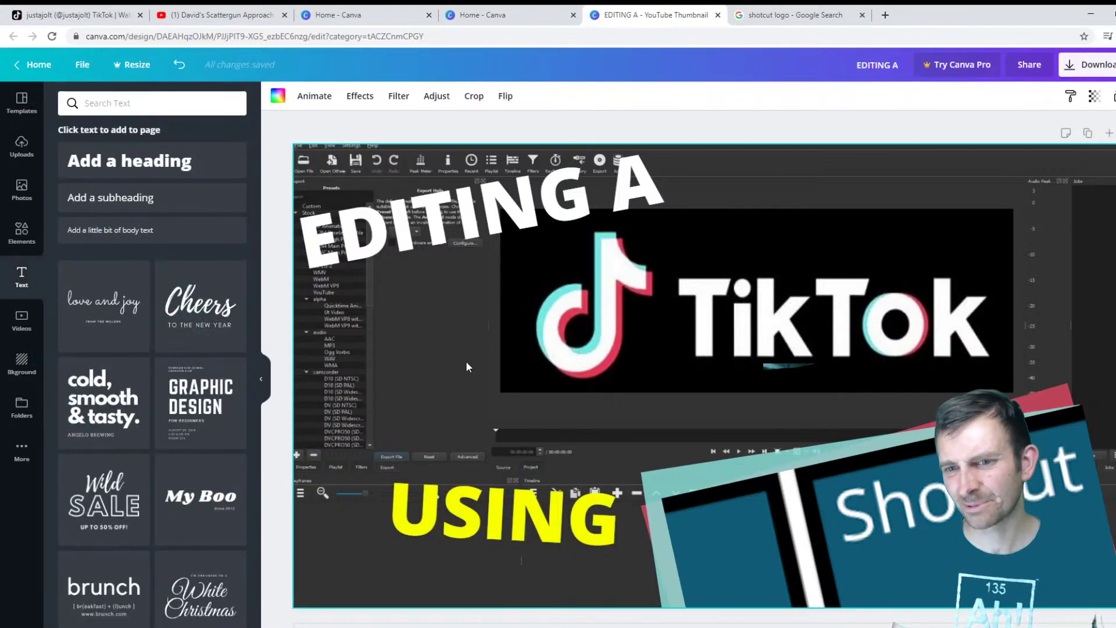
Step: Shrink the "EDITING A" heading to font size 60.8, straighten it, and place it directly above the TikTok wordmark
{"action": "left_click", "coordinate": [452, 222]}
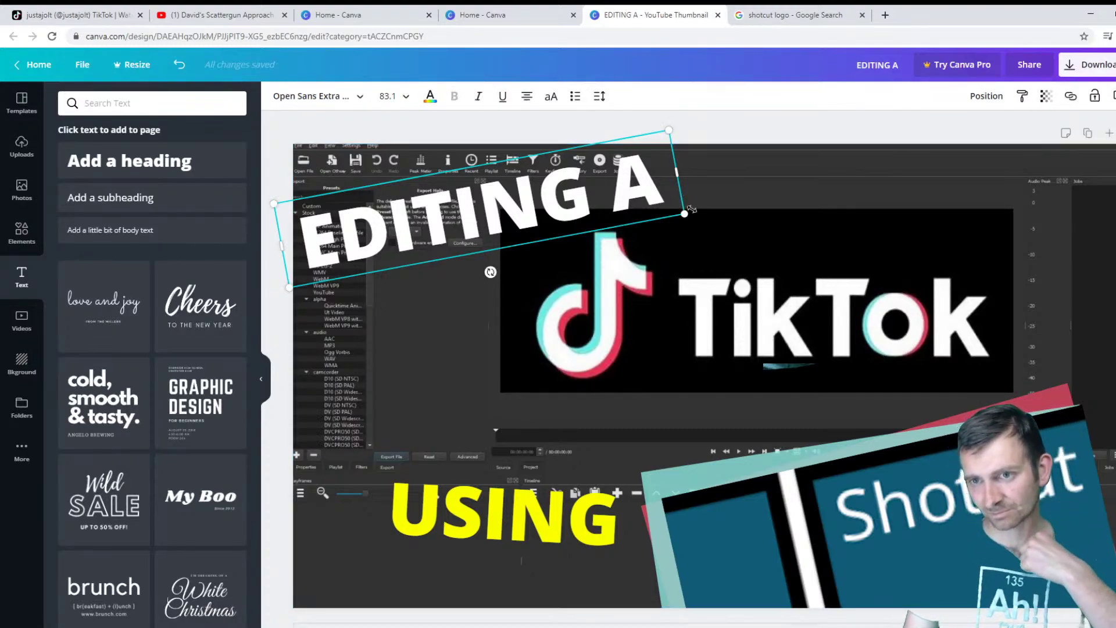
{"action": "left_click_drag", "start_coordinate": [684, 214], "coordinate": [529, 207]}
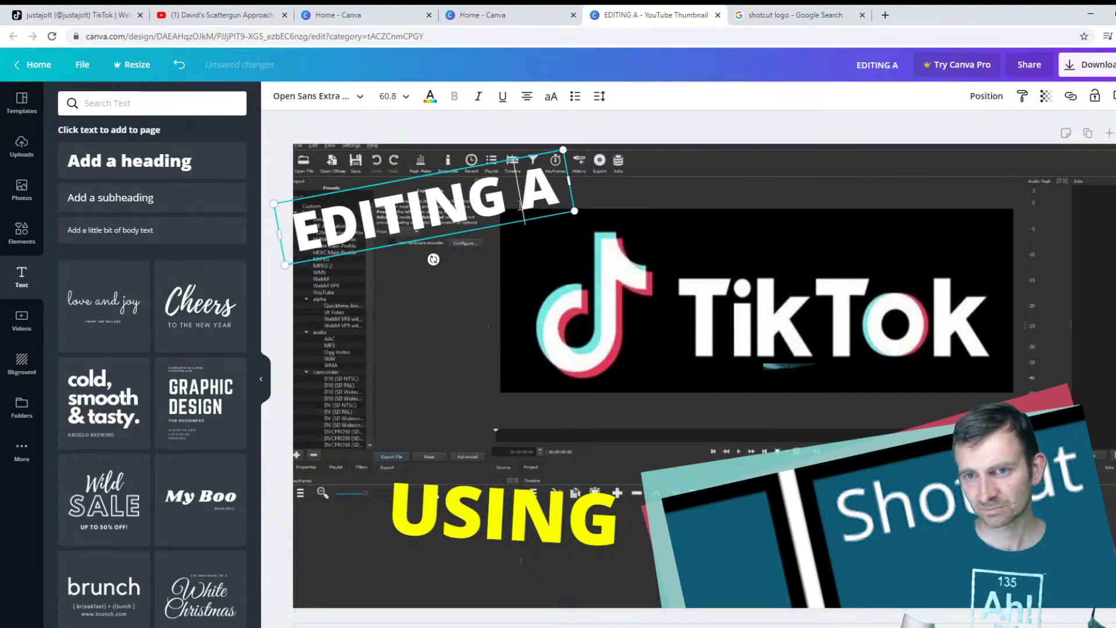
{"action": "left_click_drag", "start_coordinate": [434, 258], "coordinate": [817, 271]}
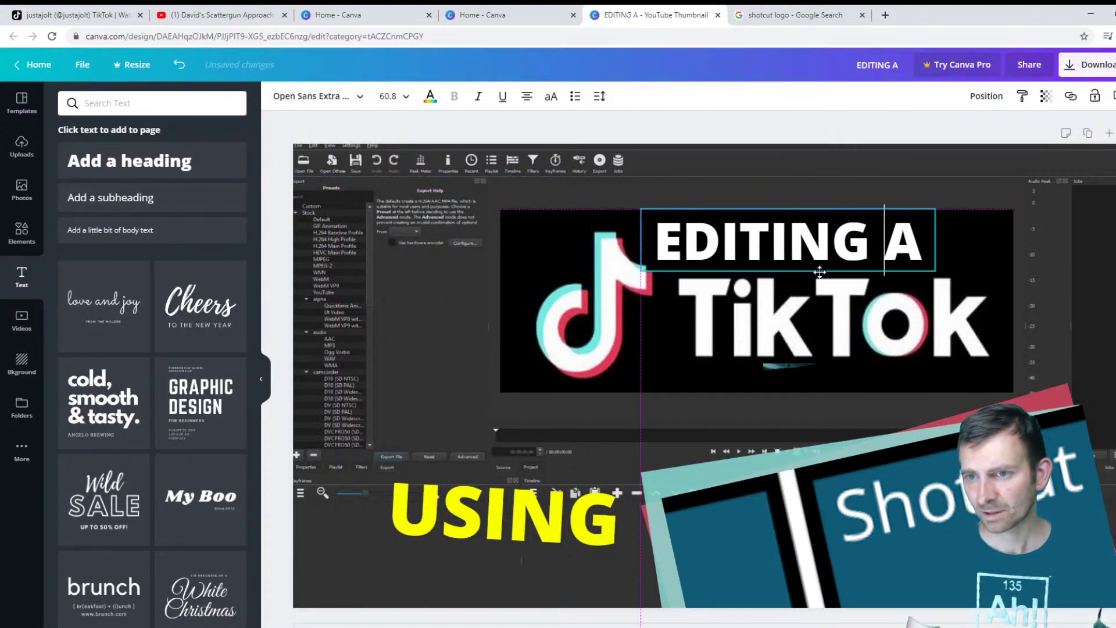
Step: Recolor both words of the "EDITING A" heading with the bright yellow used for "USING"
{"action": "double_click", "coordinate": [785, 252]}
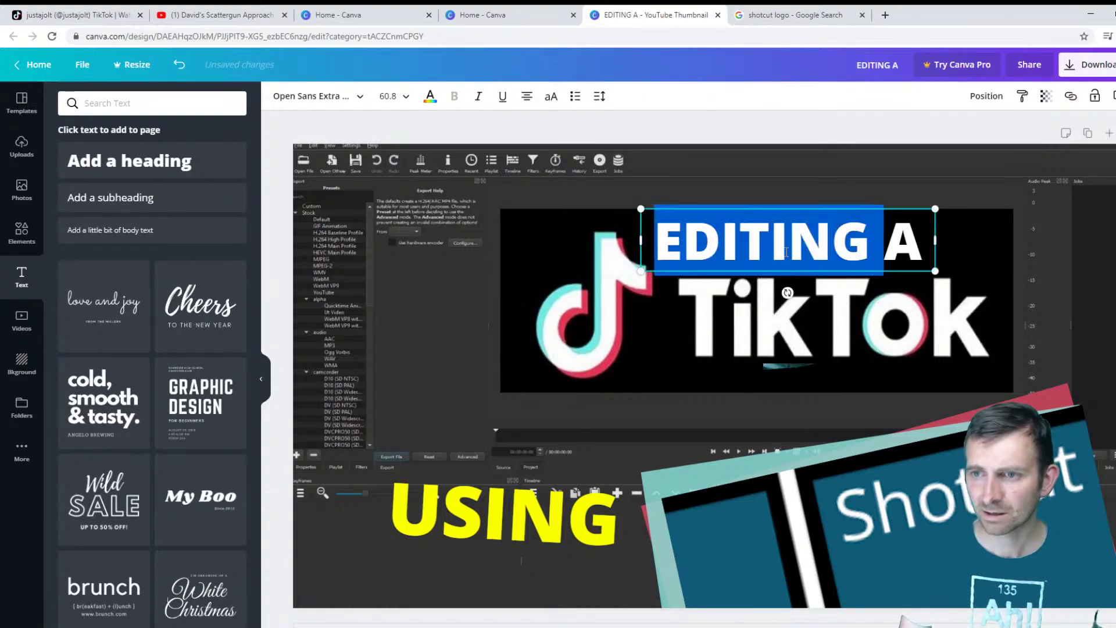
{"action": "left_click", "coordinate": [430, 98]}
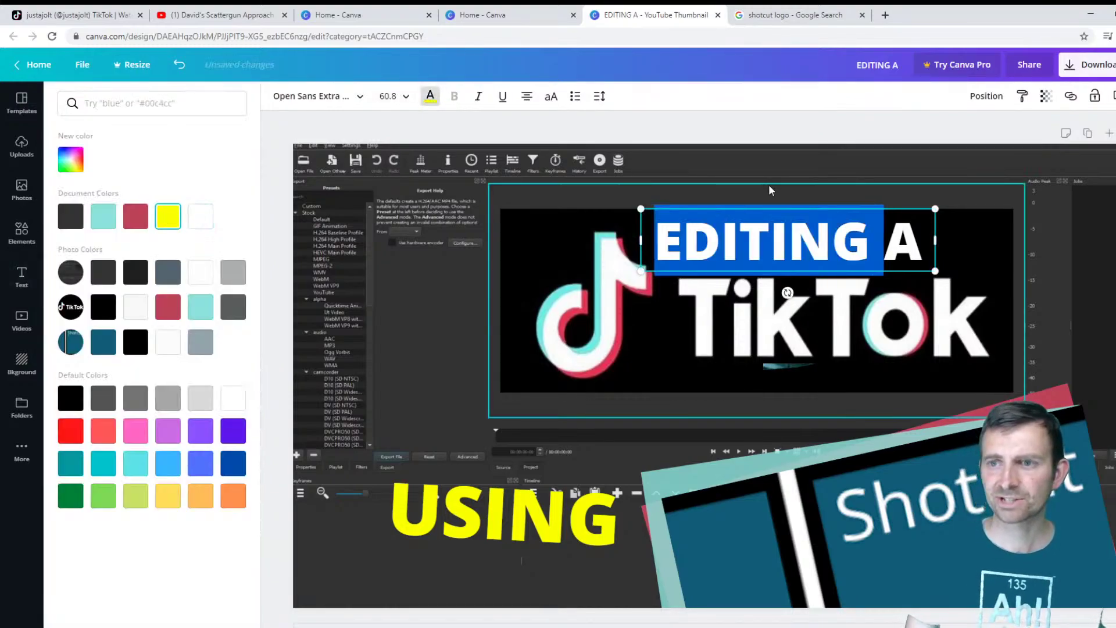
{"action": "left_click", "coordinate": [769, 167]}
{"action": "left_click", "coordinate": [887, 249]}
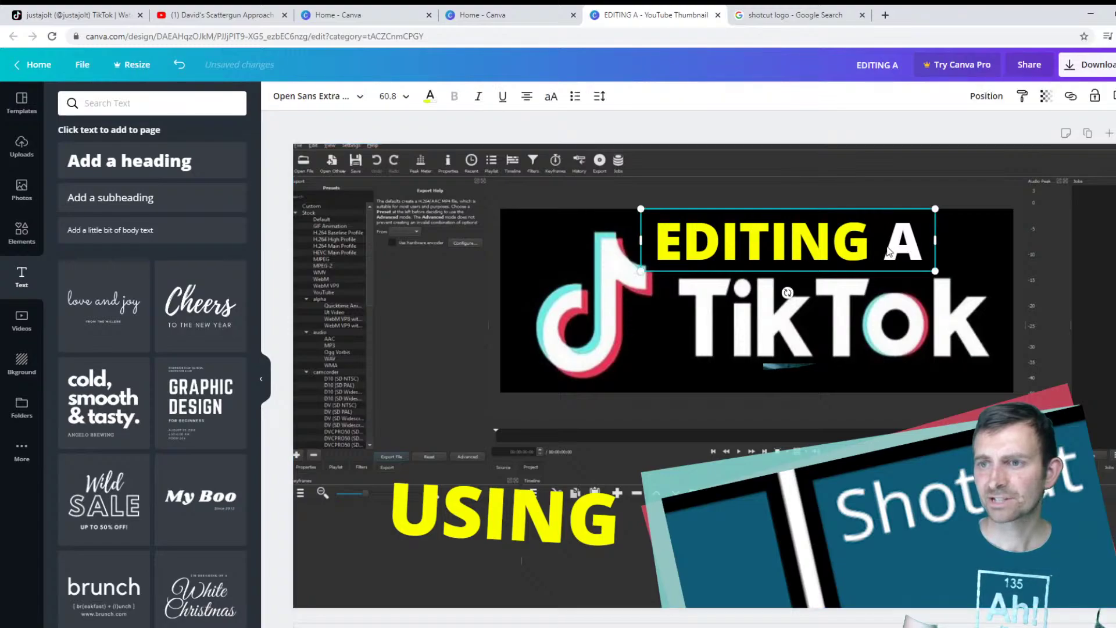
{"action": "left_click_drag", "start_coordinate": [895, 244], "coordinate": [923, 243]}
{"action": "left_click", "coordinate": [430, 96]}
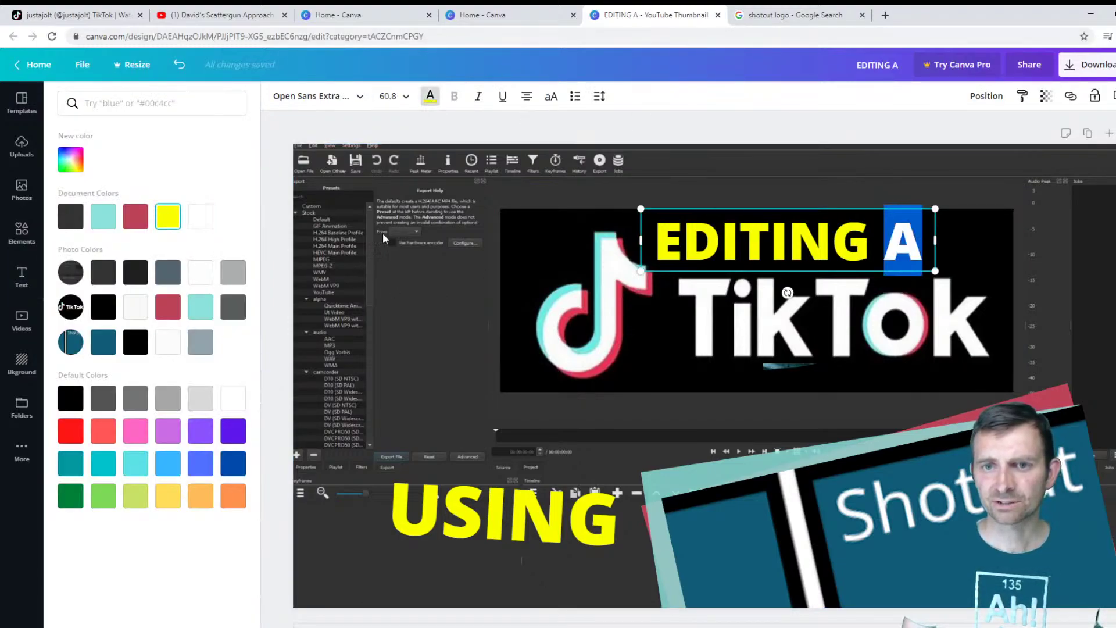
{"action": "left_click", "coordinate": [316, 123]}
{"action": "left_click", "coordinate": [319, 119]}
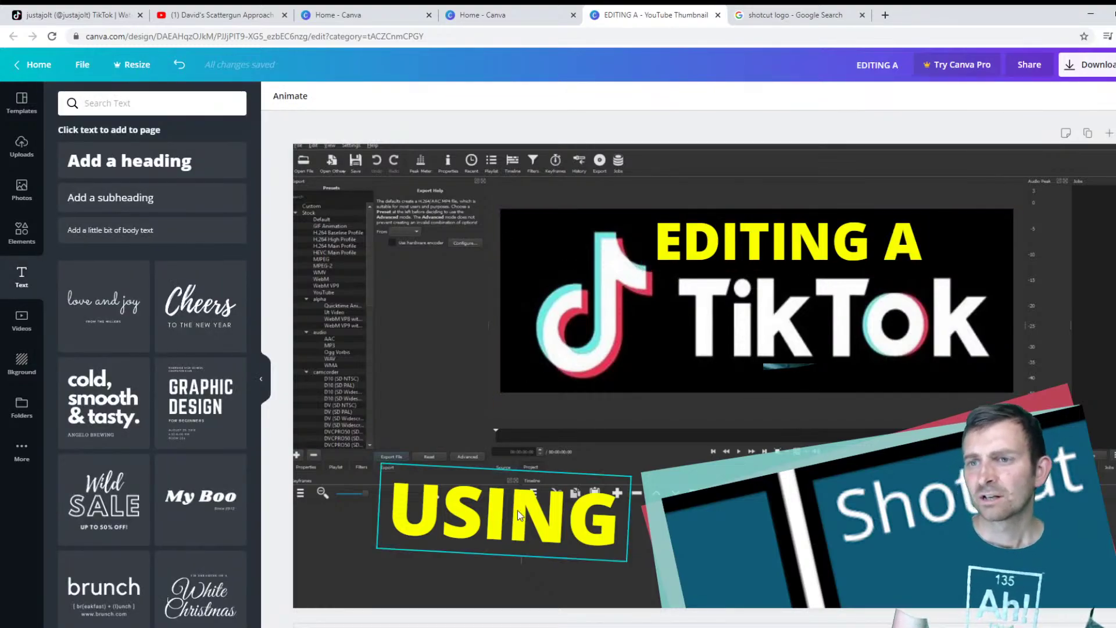
Step: Enlarge the video-editor screenshot within the background frame and reposition it so its project panels and timeline controls fill the thumbnail
{"action": "left_click", "coordinate": [336, 251]}
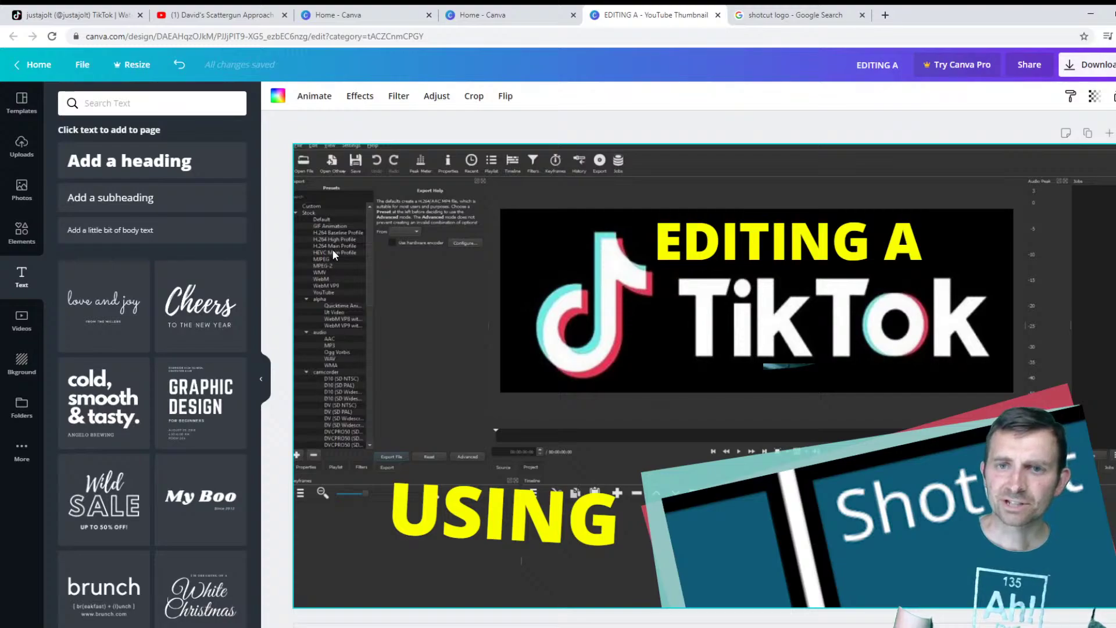
{"action": "double_click", "coordinate": [335, 250]}
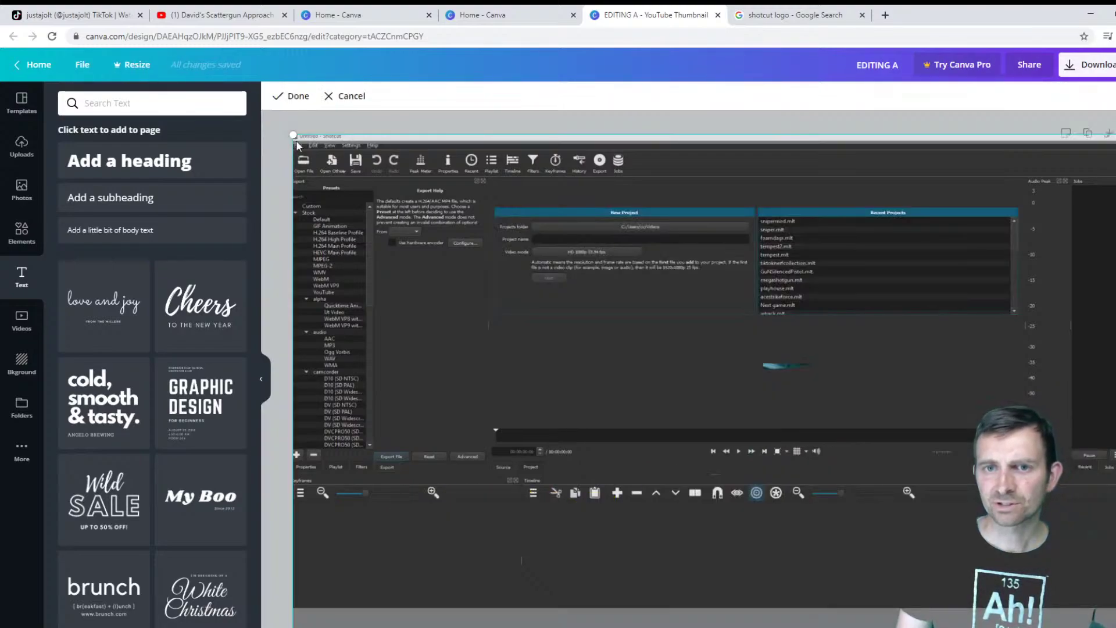
{"action": "left_click_drag", "start_coordinate": [293, 135], "coordinate": [22, 7]}
{"action": "left_click_drag", "start_coordinate": [531, 332], "coordinate": [615, 421]}
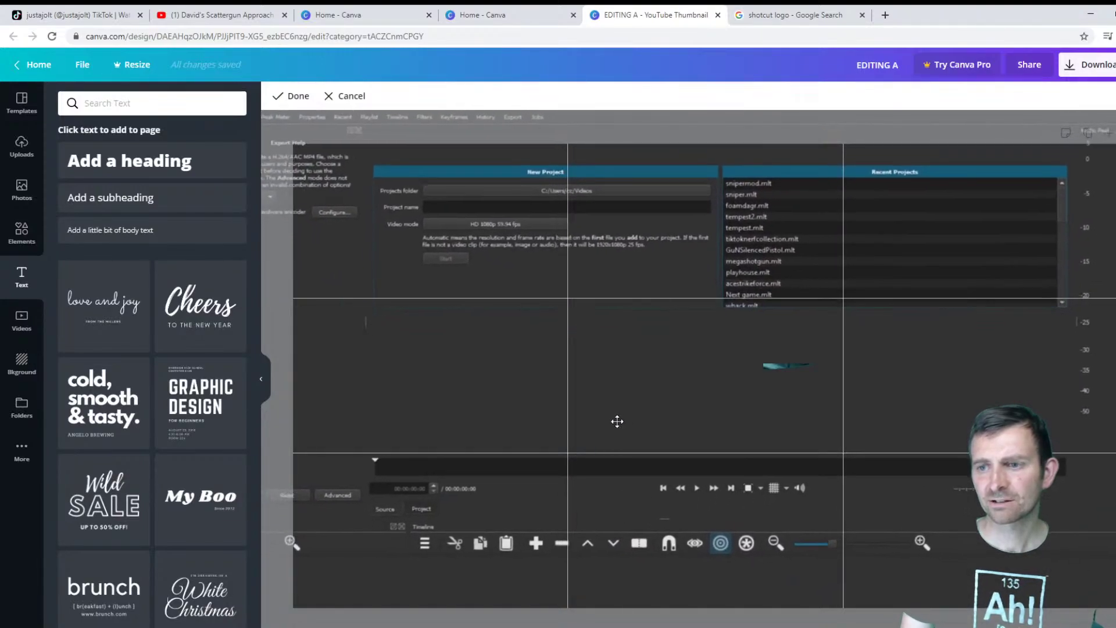
{"action": "left_click", "coordinate": [291, 97]}
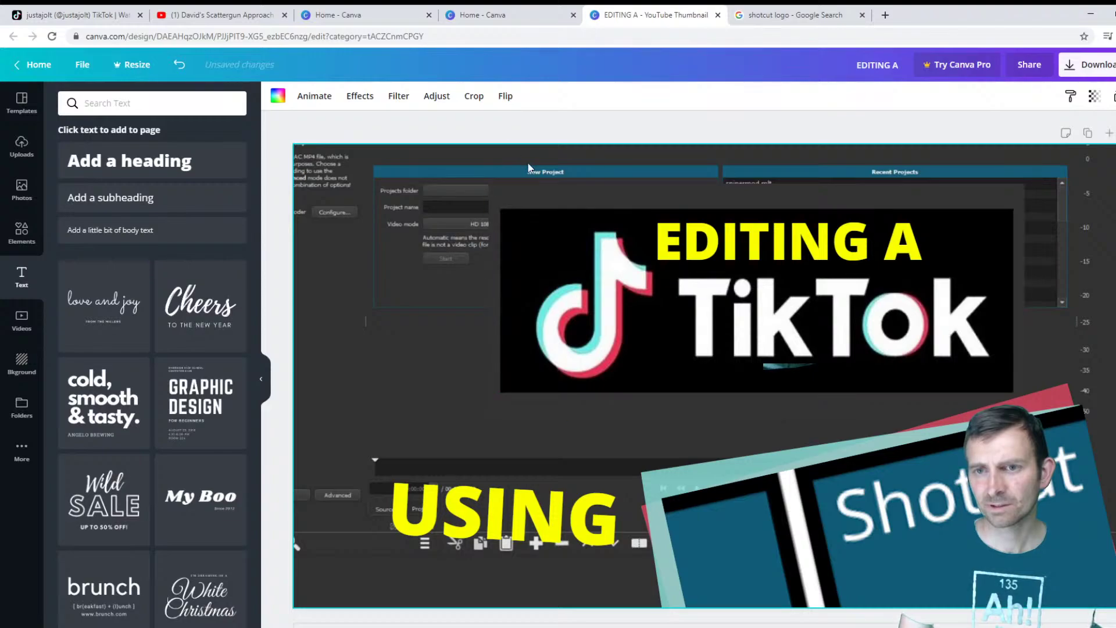
Step: Enlarge the TikTok banner, its dark backing rectangle and "EDITING A" together, and extend the rectangle to cover the background's project panels
{"action": "left_click_drag", "start_coordinate": [375, 183], "coordinate": [992, 433]}
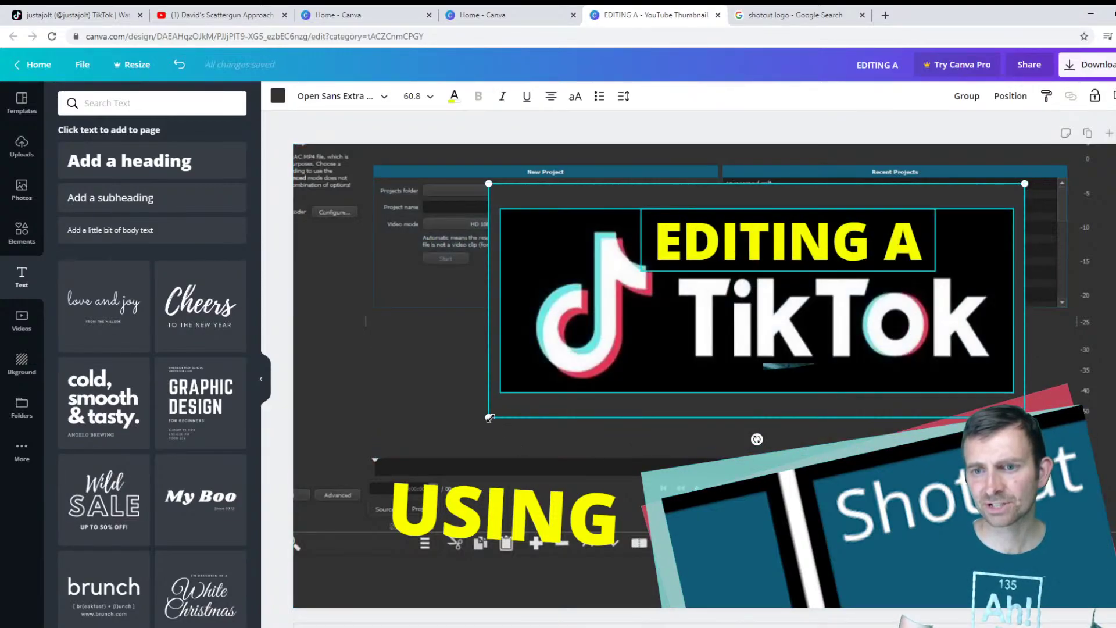
{"action": "left_click_drag", "start_coordinate": [489, 417], "coordinate": [354, 477]}
{"action": "left_click", "coordinate": [354, 550]}
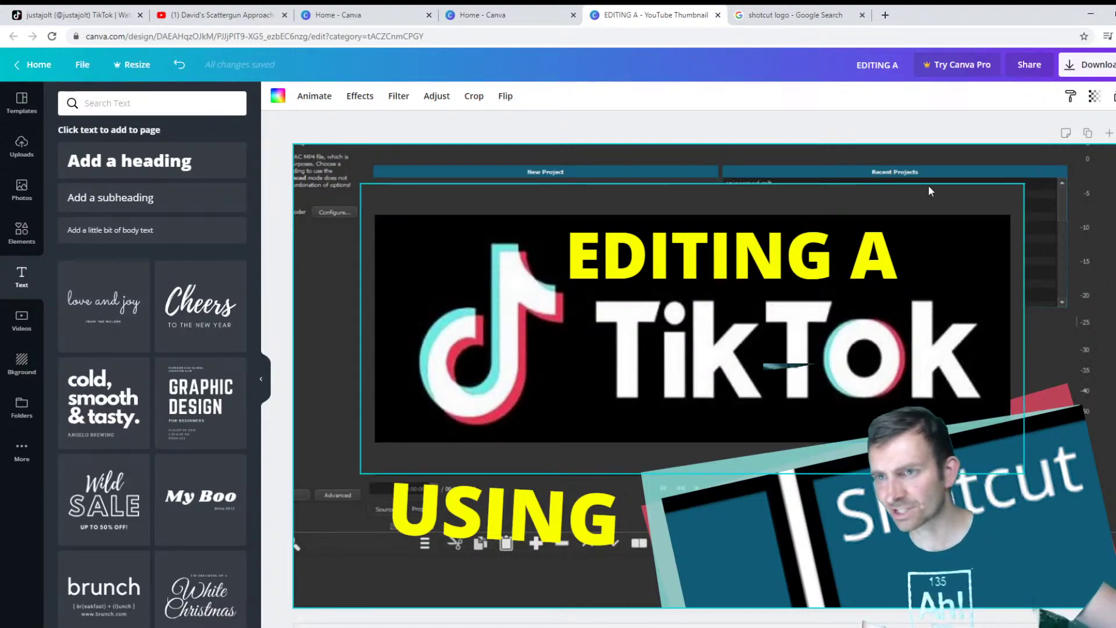
{"action": "left_click_drag", "start_coordinate": [939, 190], "coordinate": [988, 162]}
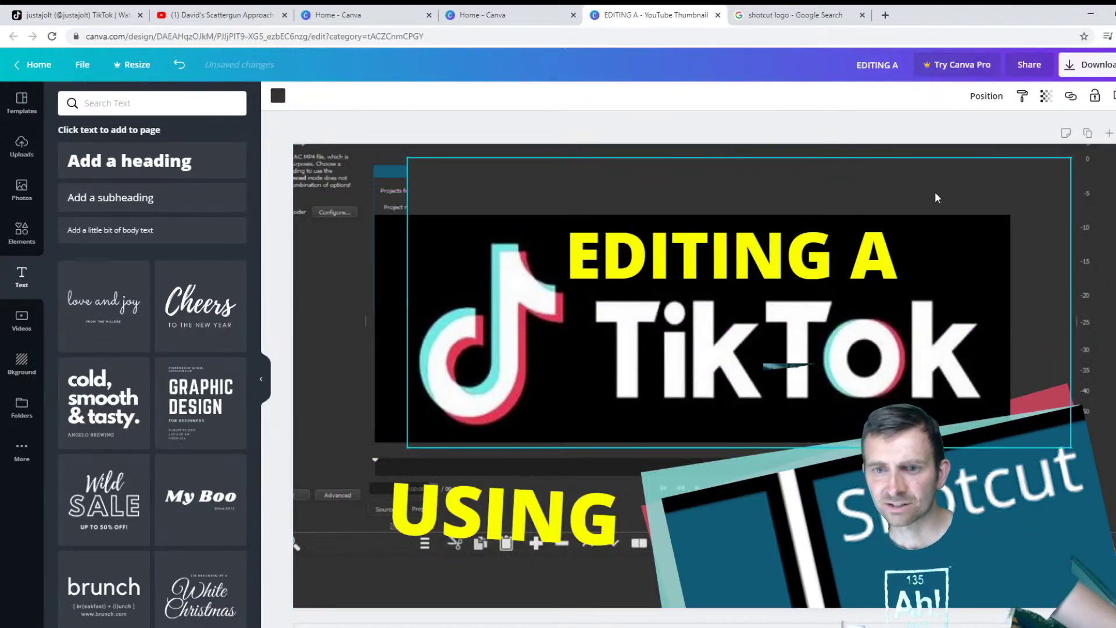
{"action": "left_click_drag", "start_coordinate": [407, 447], "coordinate": [344, 484]}
Step: Straighten the "USING" heading, shrink it to font size 54.4, and place it just beneath the TikTok wordmark
{"action": "left_click_drag", "start_coordinate": [528, 520], "coordinate": [648, 450]}
{"action": "left_click_drag", "start_coordinate": [627, 511], "coordinate": [630, 512]}
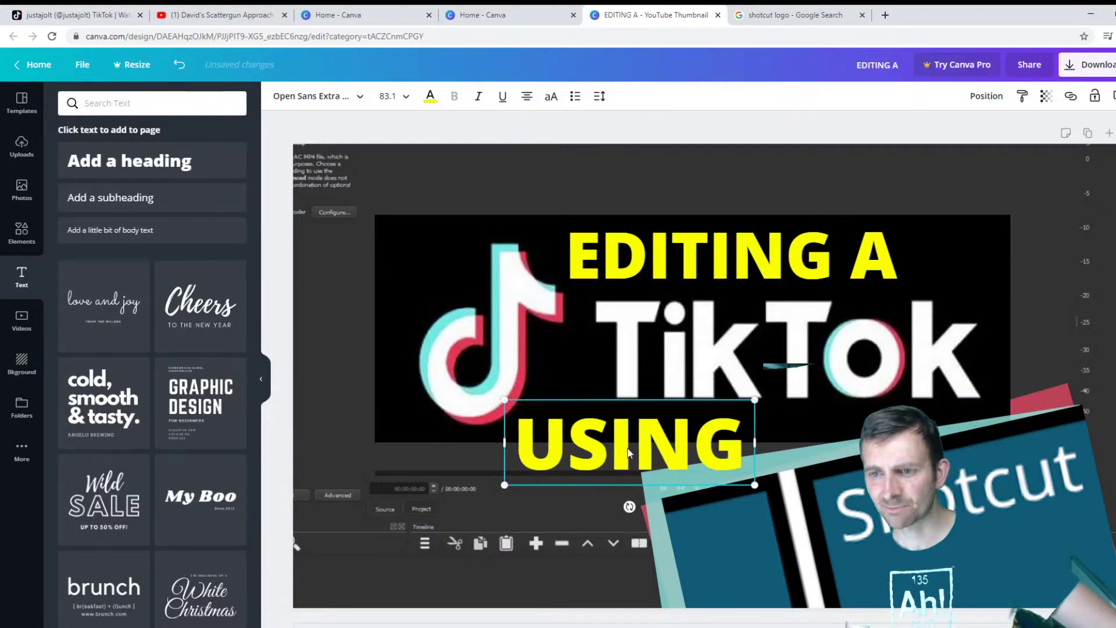
{"action": "left_click_drag", "start_coordinate": [618, 450], "coordinate": [616, 434]}
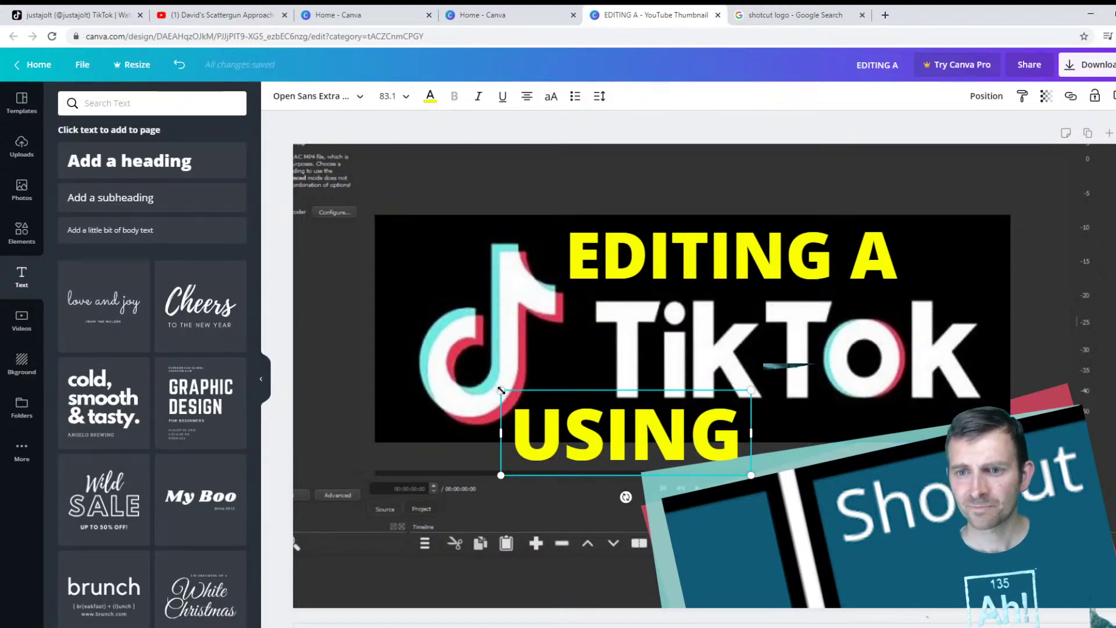
{"action": "left_click_drag", "start_coordinate": [503, 385], "coordinate": [588, 420]}
{"action": "left_click_drag", "start_coordinate": [641, 452], "coordinate": [644, 423]}
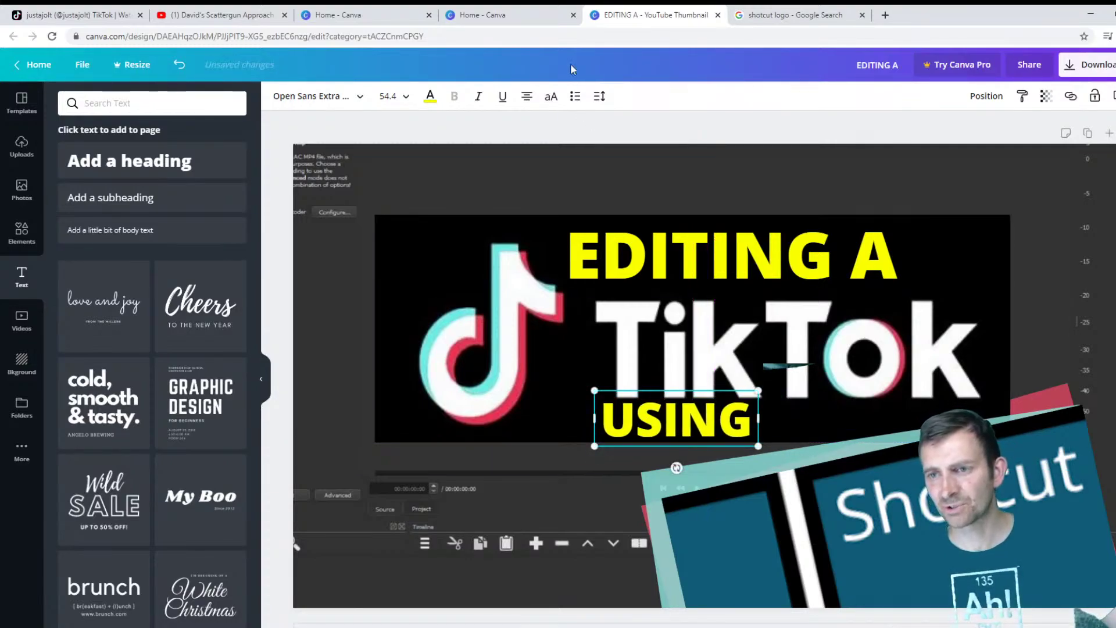
Step: Enlarge the TikTok banner, backing rectangle and both headings together to about 1,357 × 592, and shift them to fit the whole TikTok note
{"action": "left_click", "coordinate": [317, 272]}
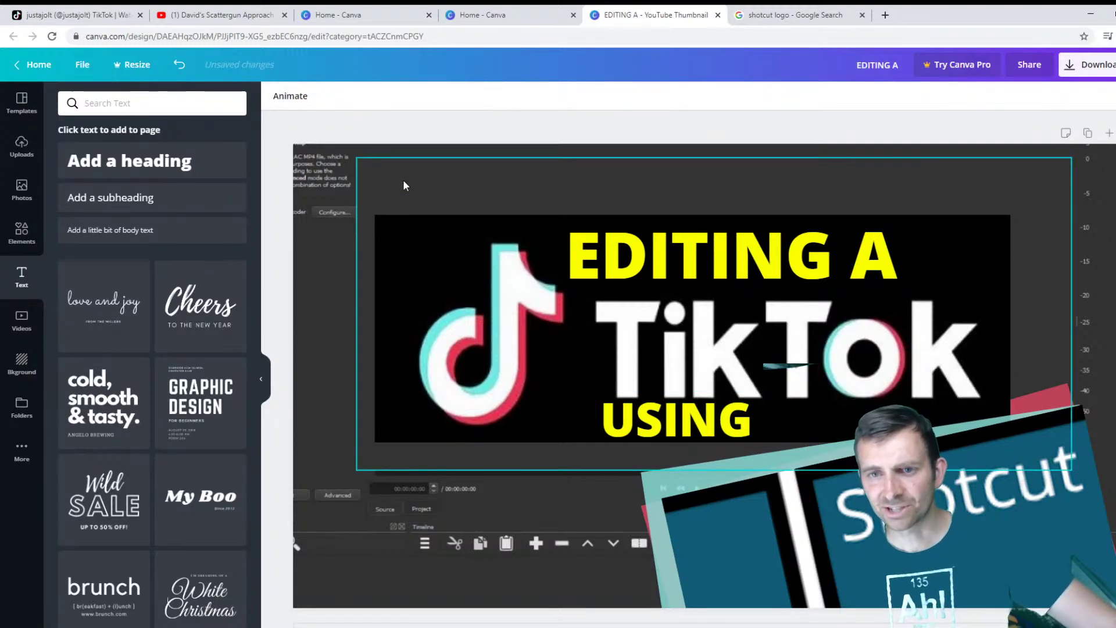
{"action": "left_click_drag", "start_coordinate": [1075, 474], "coordinate": [267, 90]}
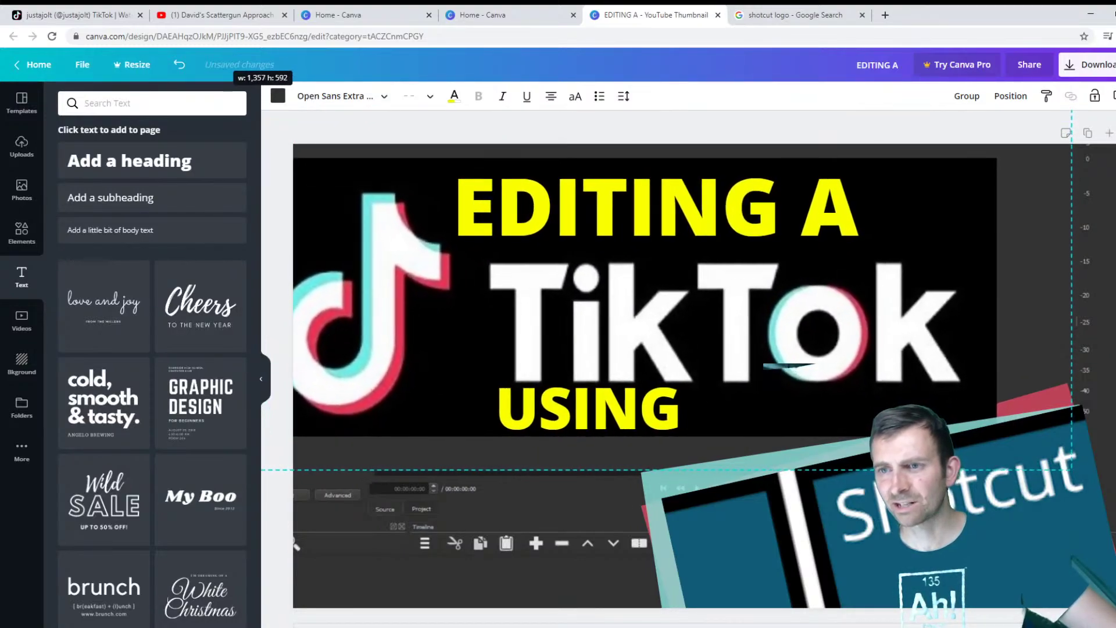
{"action": "left_click_drag", "start_coordinate": [586, 324], "coordinate": [617, 316]}
{"action": "key", "text": "Escape"}
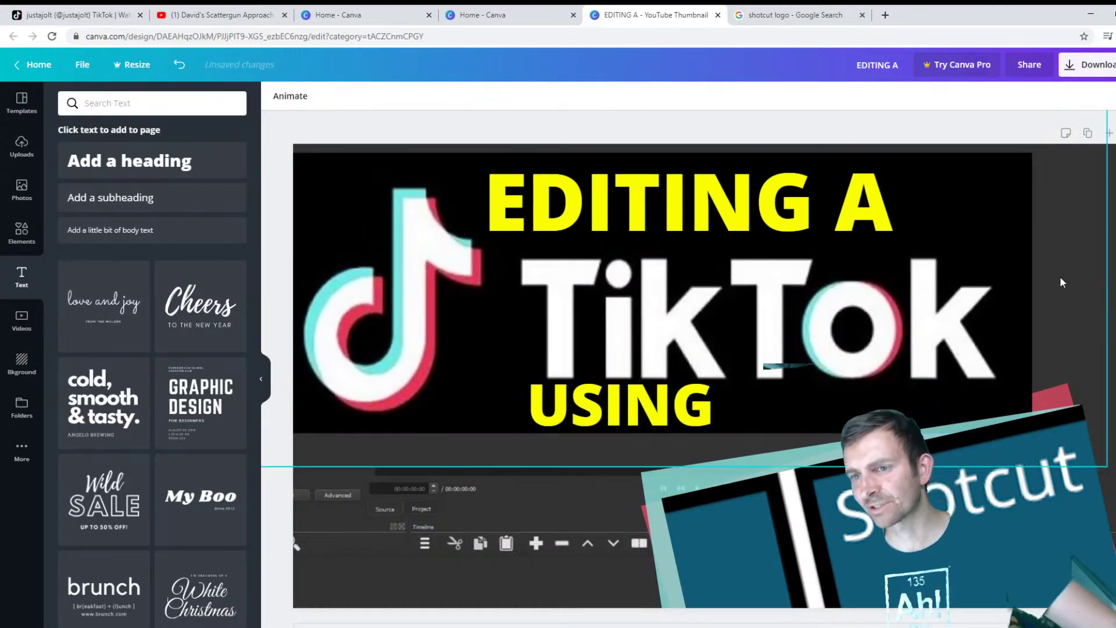
{"action": "left_click", "coordinate": [748, 476]}
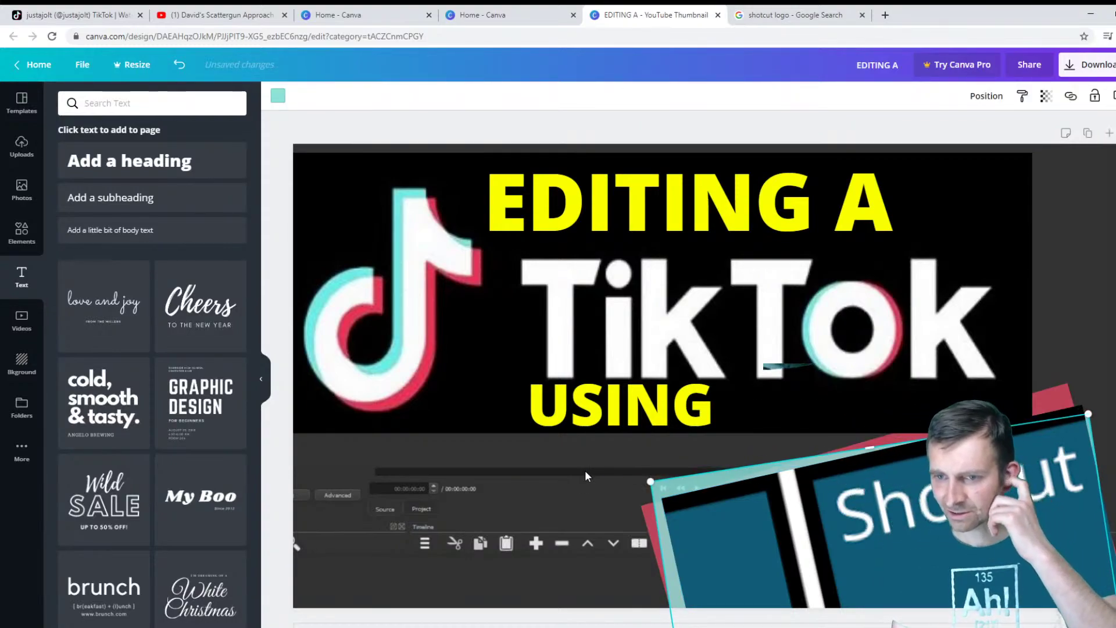
Step: Select the Shotcut logo's tilted backing shapes together and nudge the stack slightly right within the thumbnail's lower corner
{"action": "left_click", "coordinate": [741, 543], "text": "shift"}
{"action": "key", "text": "shift+Right"}
{"action": "key", "text": "shift+Right"}
{"action": "key", "text": "shift+Right"}
{"action": "key", "text": "shift+Right"}
{"action": "key", "text": "shift+Right"}
{"action": "key", "text": "shift+Right"}
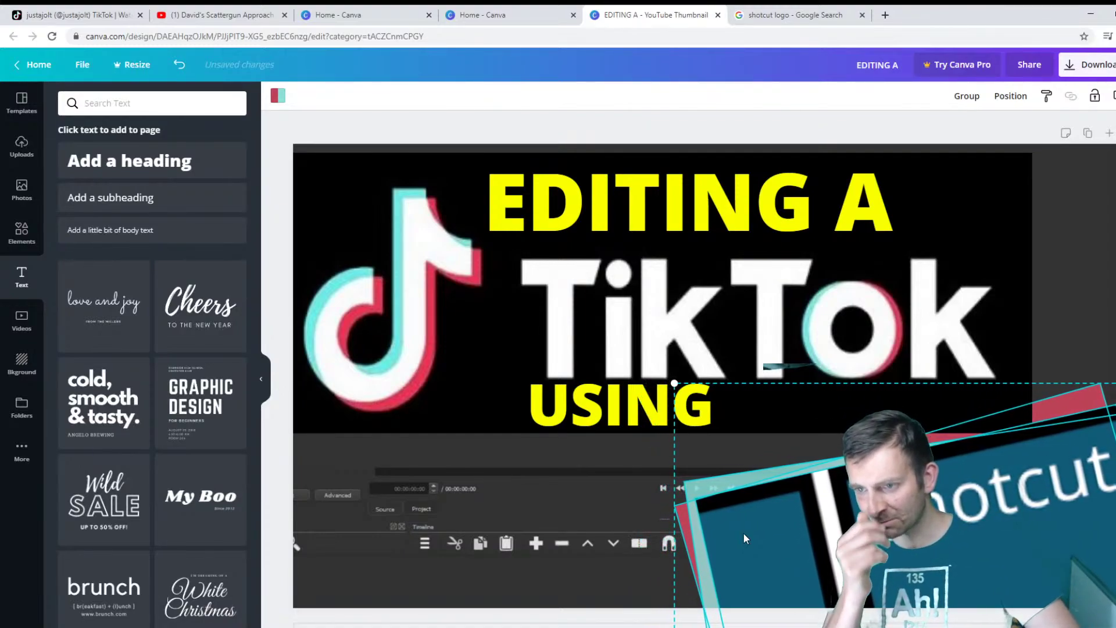
{"action": "key", "text": "shift+Left"}
{"action": "key", "text": "shift+Left"}
{"action": "key", "text": "shift+Left"}
{"action": "left_click", "coordinate": [520, 468]}
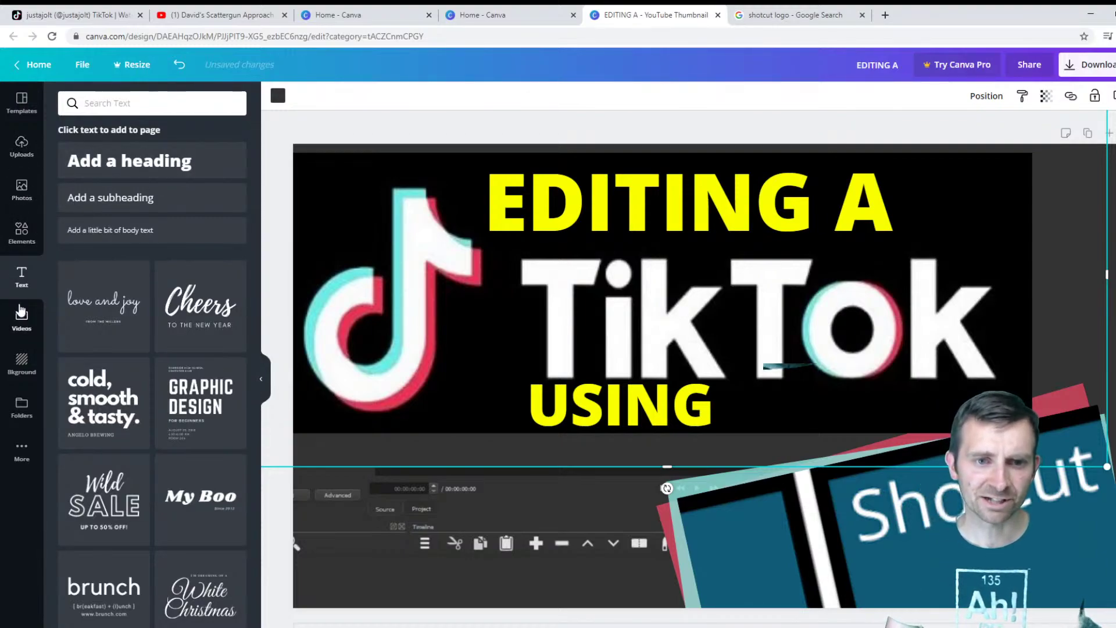
Step: Search the elements for "arrow", add the free curved white arrow, and place it over the lower part of the TikTok banner
{"action": "left_click", "coordinate": [22, 233]}
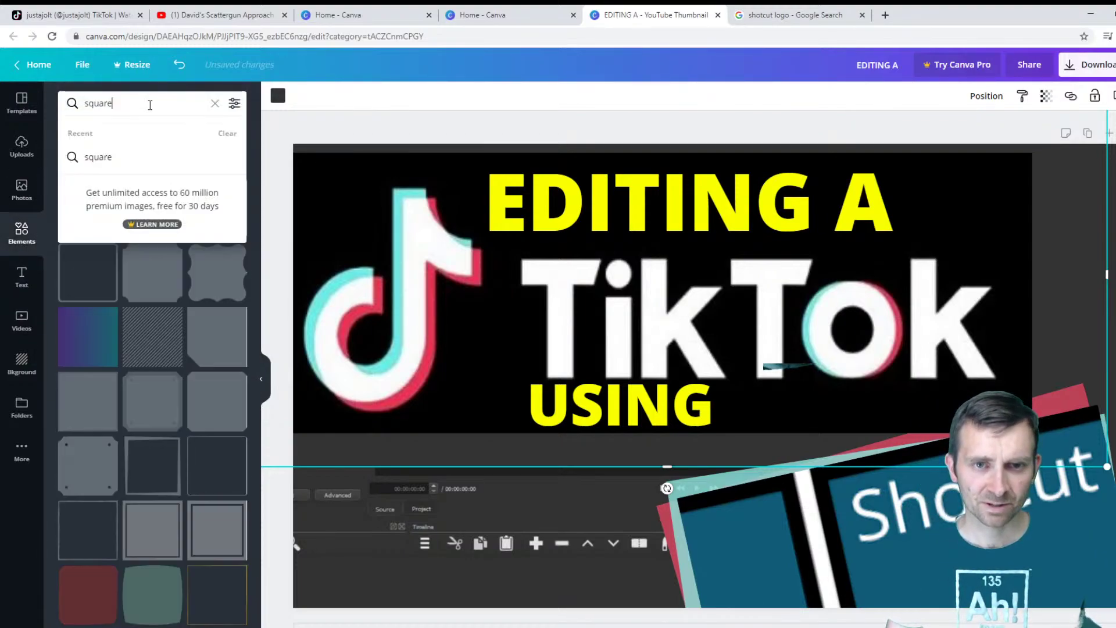
{"action": "type", "text": "arrow"}
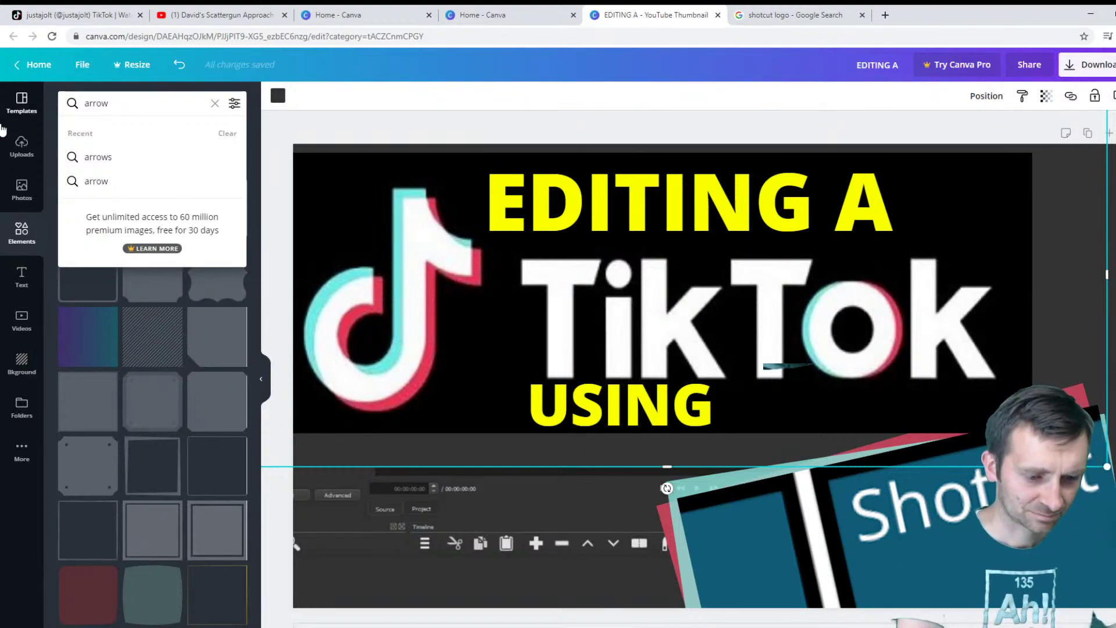
{"action": "key", "text": "Return"}
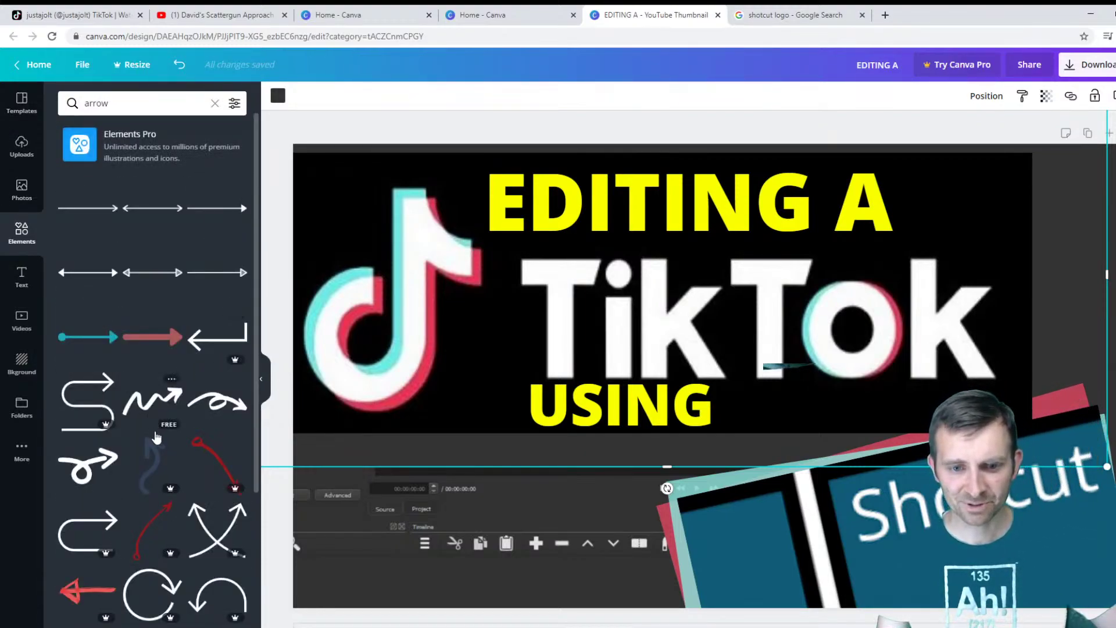
{"action": "scroll", "coordinate": [168, 526], "scroll_direction": "down", "scroll_amount": 2}
{"action": "scroll", "coordinate": [217, 455], "scroll_direction": "down", "scroll_amount": 2}
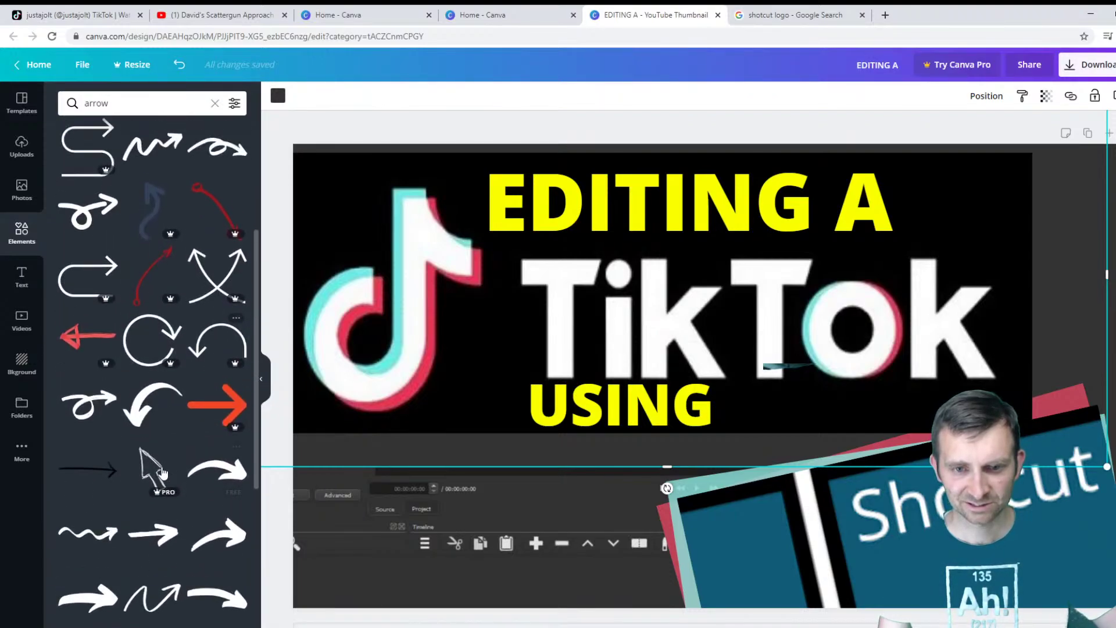
{"action": "left_click", "coordinate": [148, 414]}
{"action": "left_click_drag", "start_coordinate": [652, 442], "coordinate": [442, 496]}
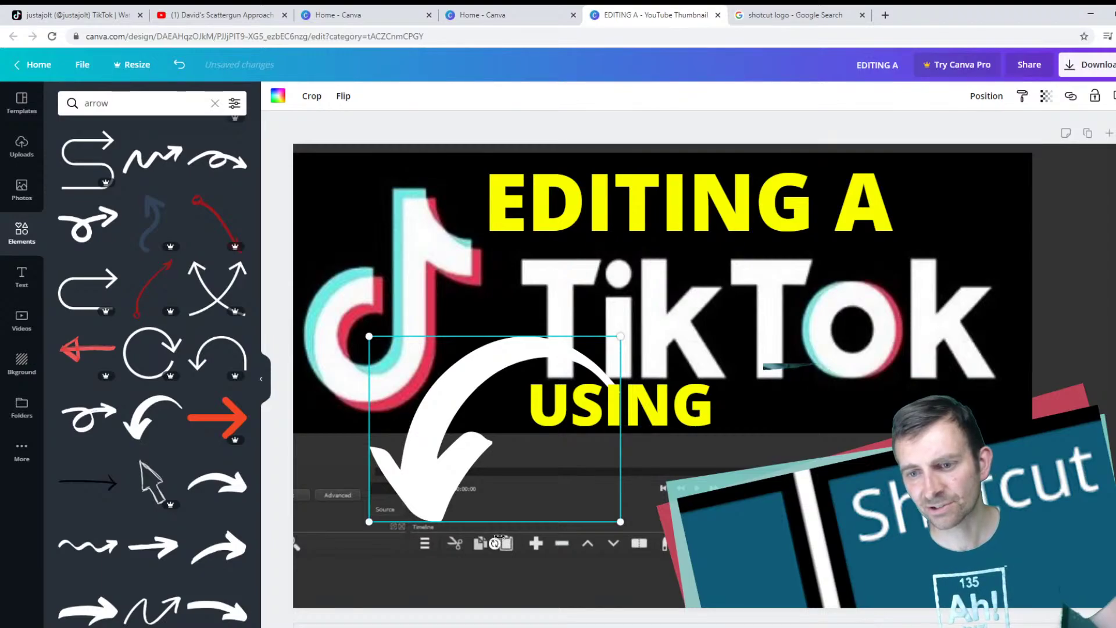
Step: Rotate the curved white arrow to -86° and position it so it sweeps down from the TikTok banner toward the Shotcut logo
{"action": "key", "text": "Escape"}
{"action": "left_click", "coordinate": [436, 486]}
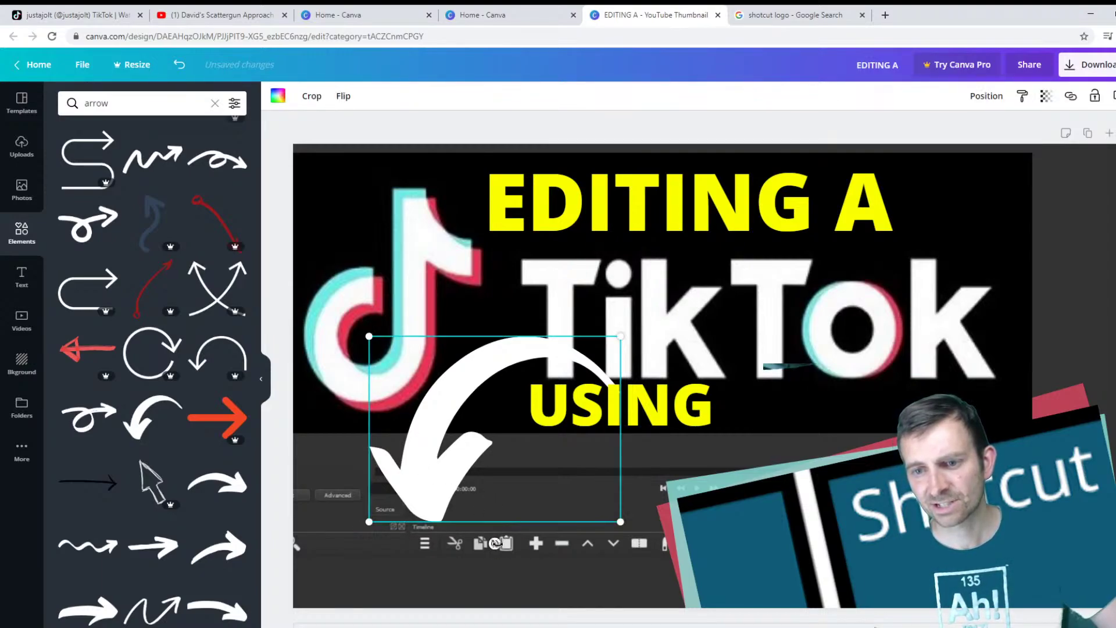
{"action": "left_click_drag", "start_coordinate": [494, 543], "coordinate": [743, 524]}
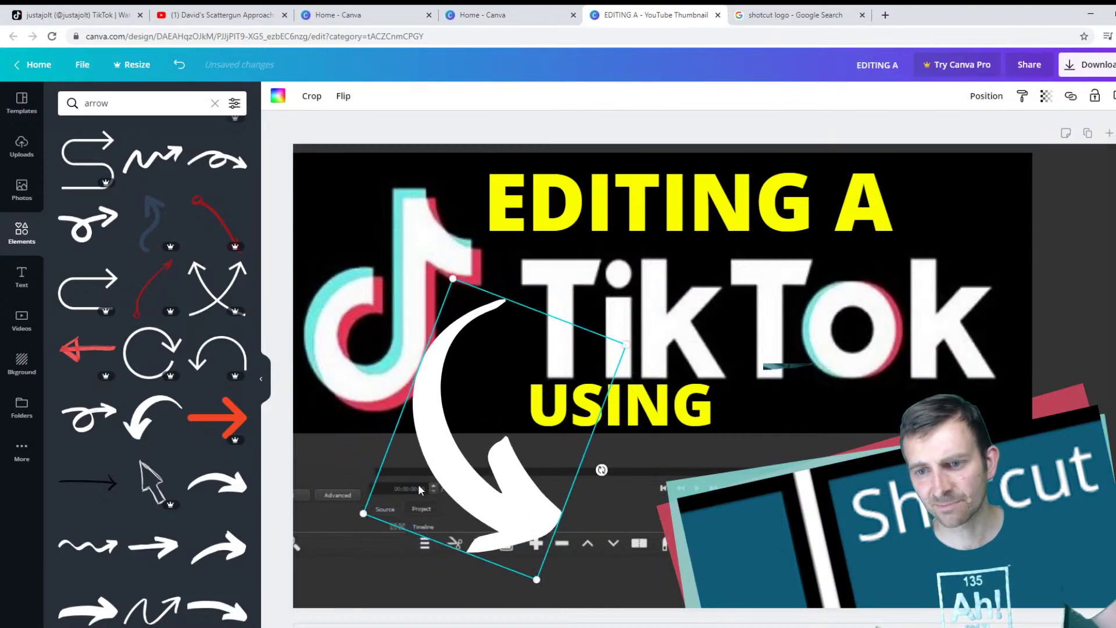
{"action": "left_click_drag", "start_coordinate": [420, 489], "coordinate": [486, 519]}
{"action": "left_click_drag", "start_coordinate": [626, 498], "coordinate": [511, 606]}
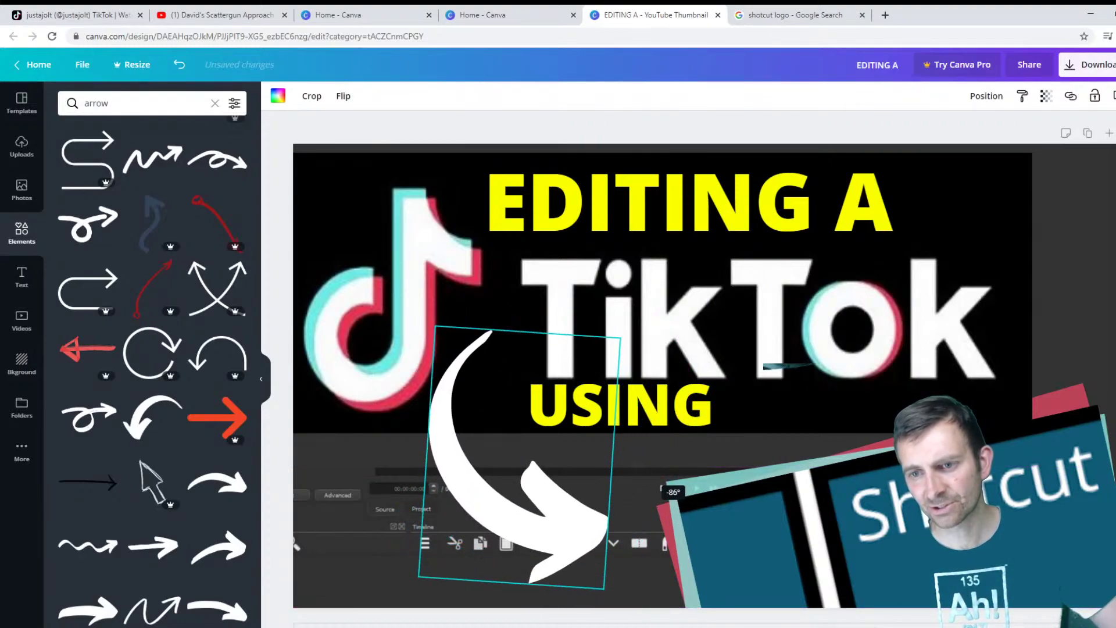
{"action": "left_click_drag", "start_coordinate": [565, 515], "coordinate": [592, 520]}
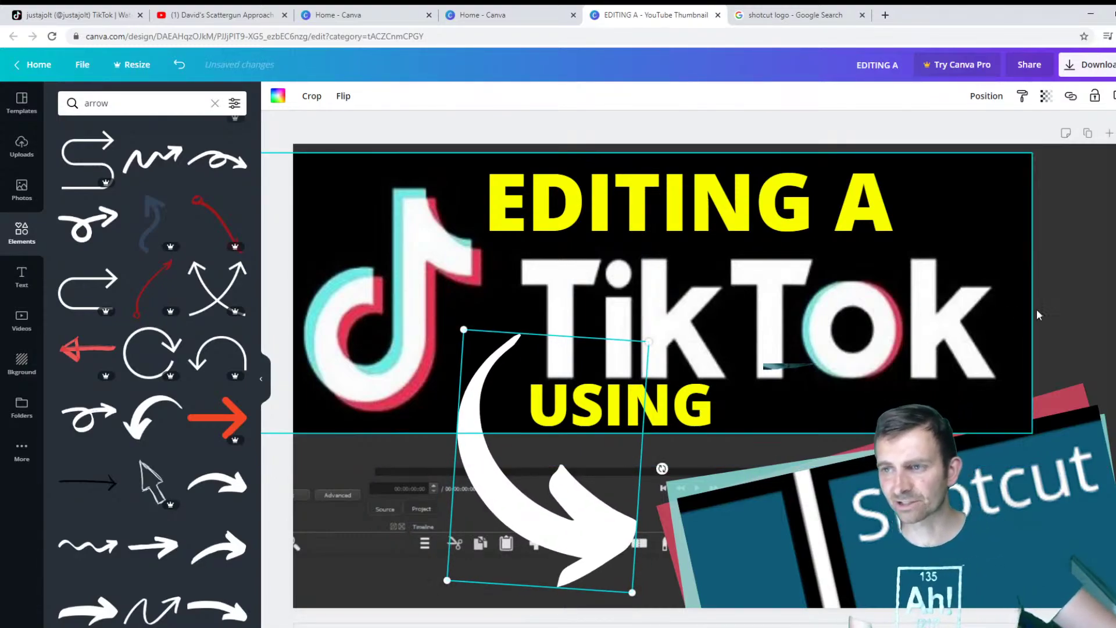
{"action": "key", "text": "Escape"}
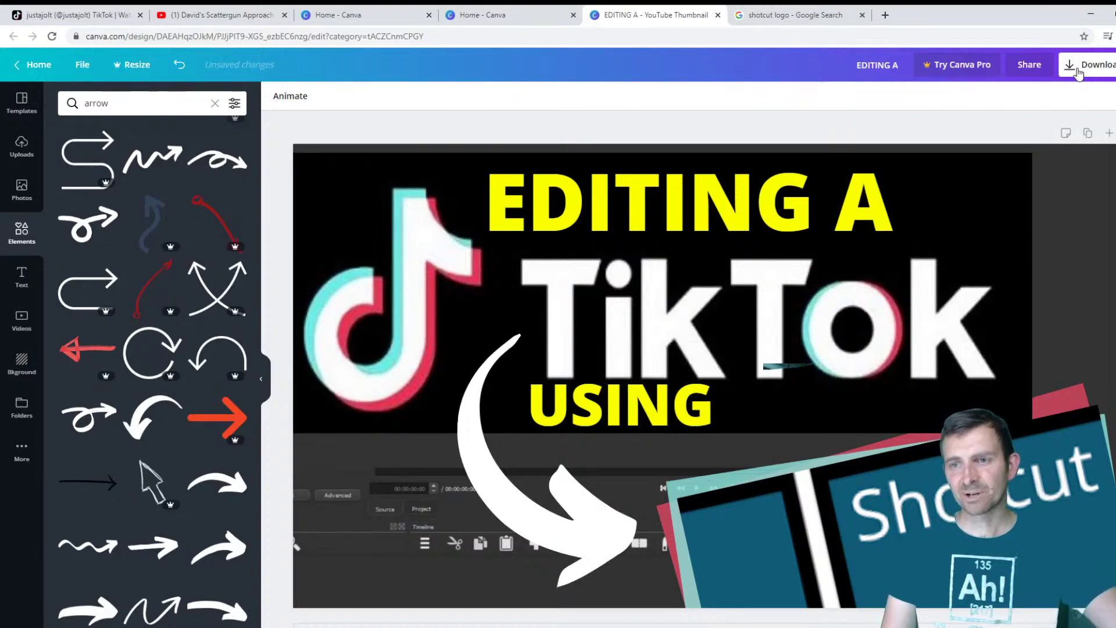
Step: Move the "USING" heading horizontally to sit beneath the "Tok" part of the wordmark, just above the Shotcut logo
{"action": "left_click_drag", "start_coordinate": [603, 407], "coordinate": [850, 407]}
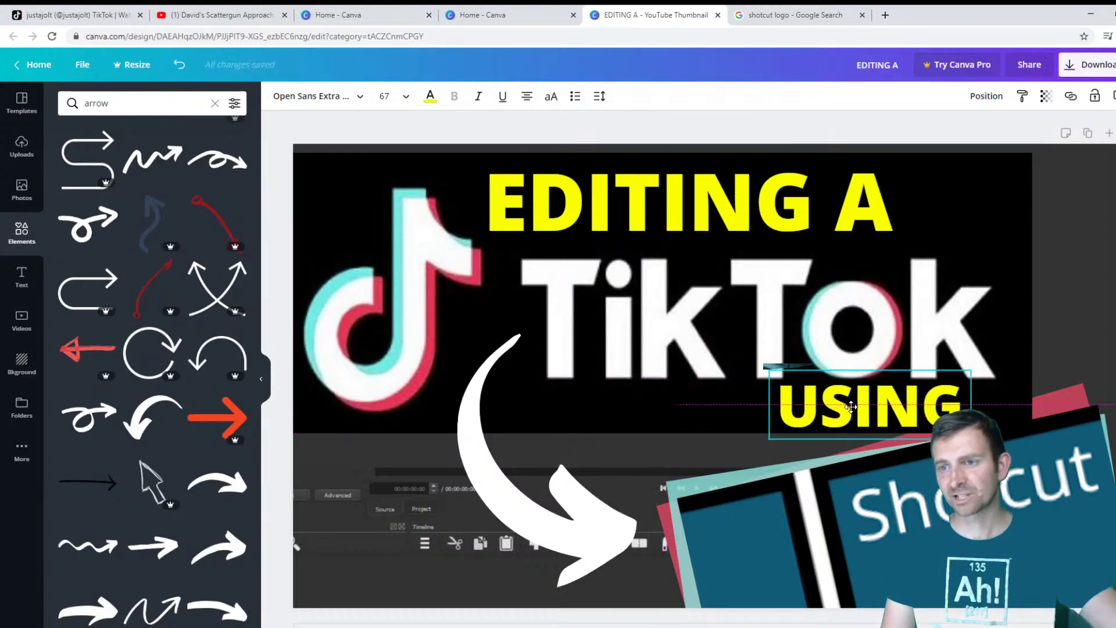
{"action": "left_click", "coordinate": [1072, 221]}
{"action": "left_click", "coordinate": [915, 127]}
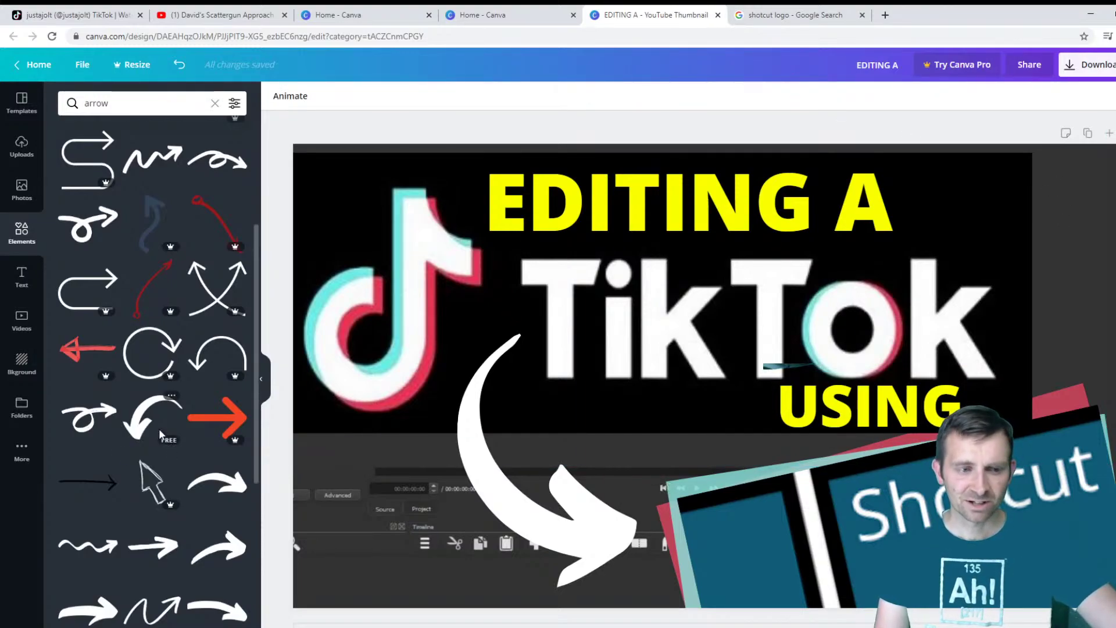
Step: Download the finished thumbnail as a PNG at 1280 x 720 px
{"action": "left_click", "coordinate": [1068, 67]}
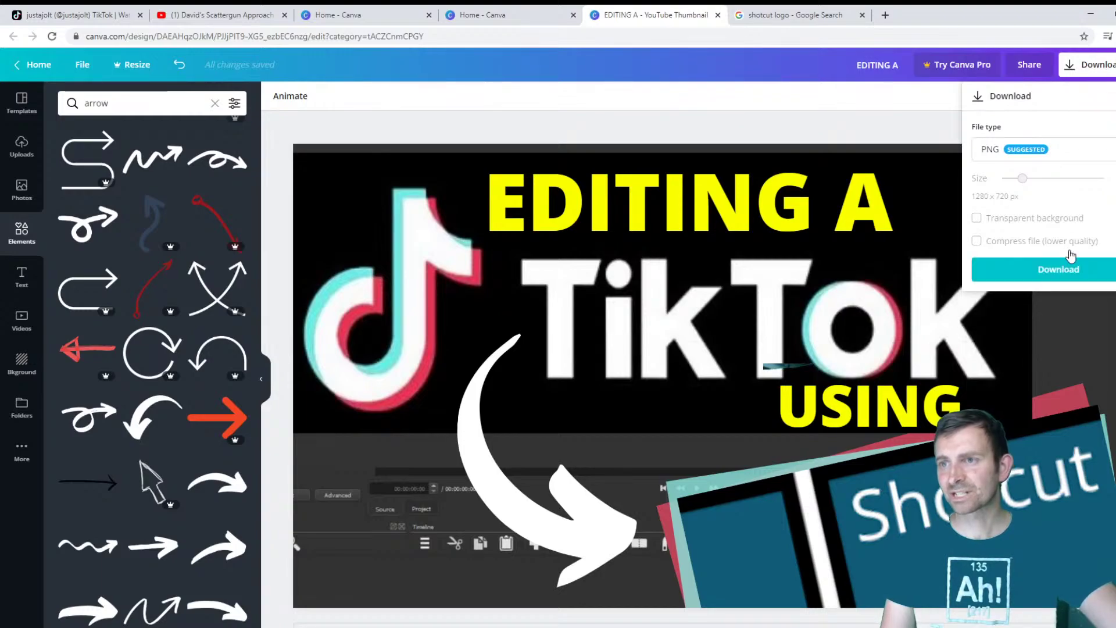
{"action": "left_click", "coordinate": [1067, 268]}
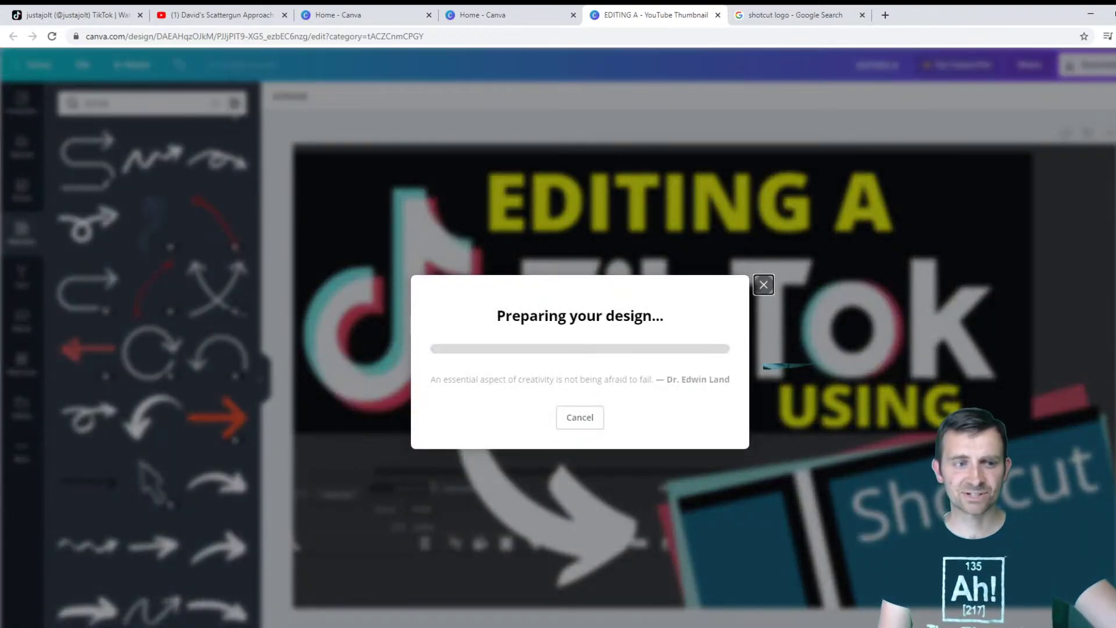